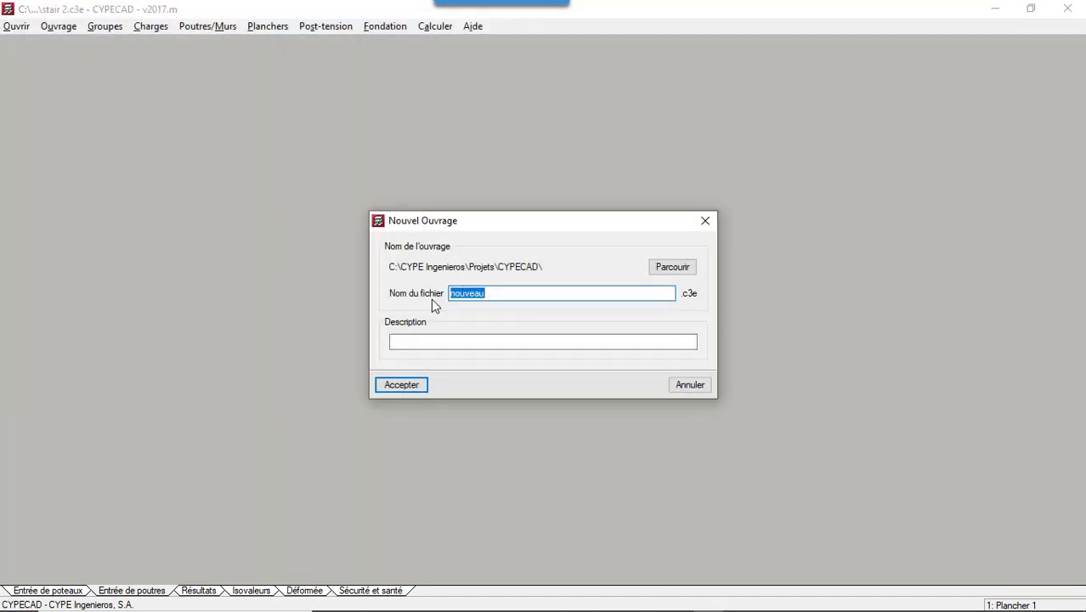
- Create a new empty job with the file name STAIR 3, without importing a BIM model
type("STAIR 3")
left_click(418, 387)
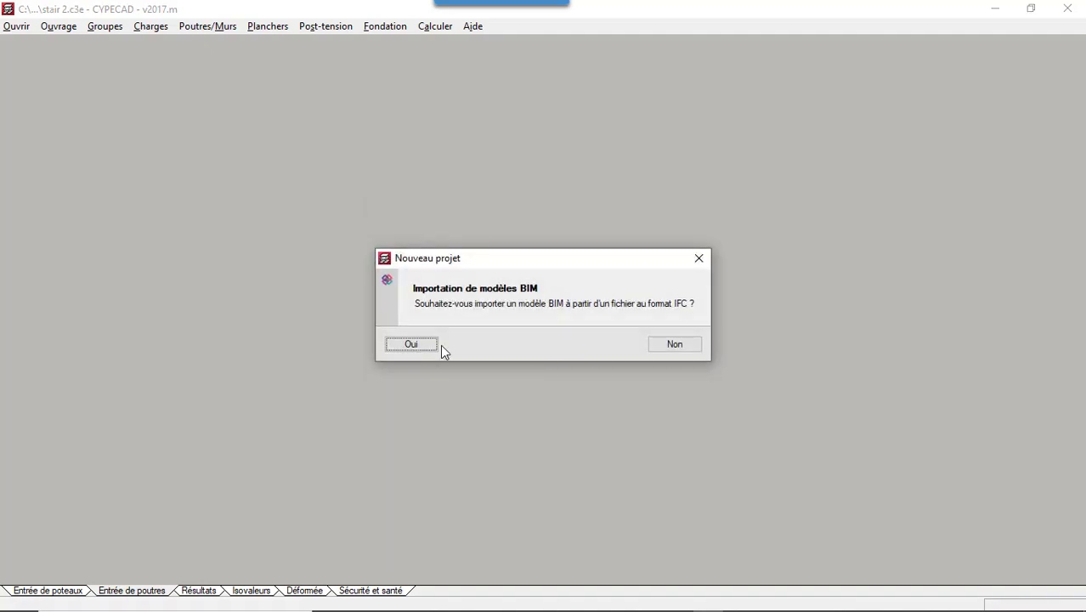
left_click(675, 345)
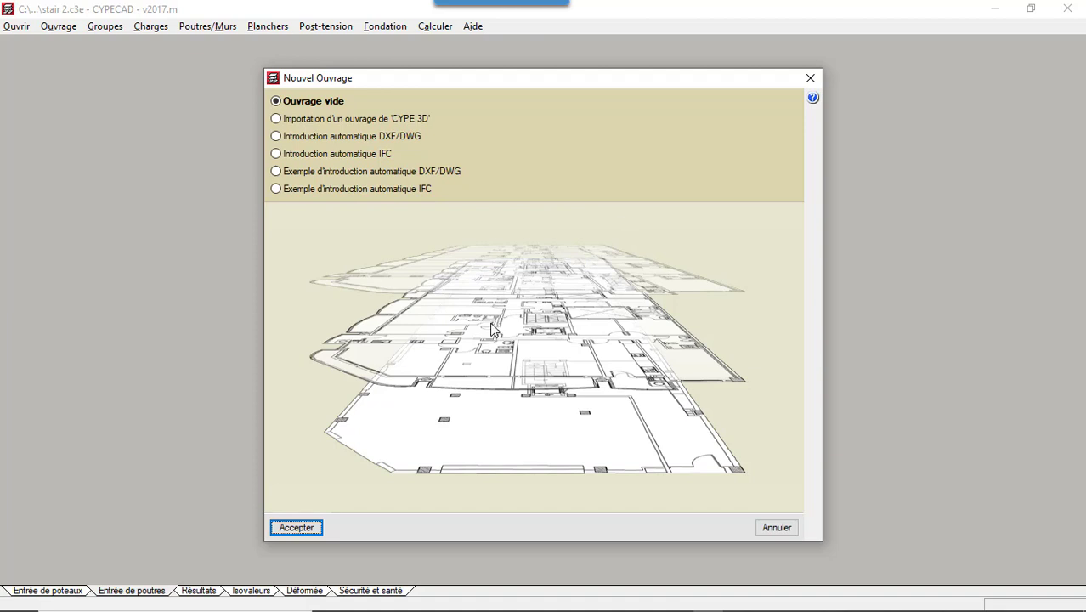
left_click(294, 530)
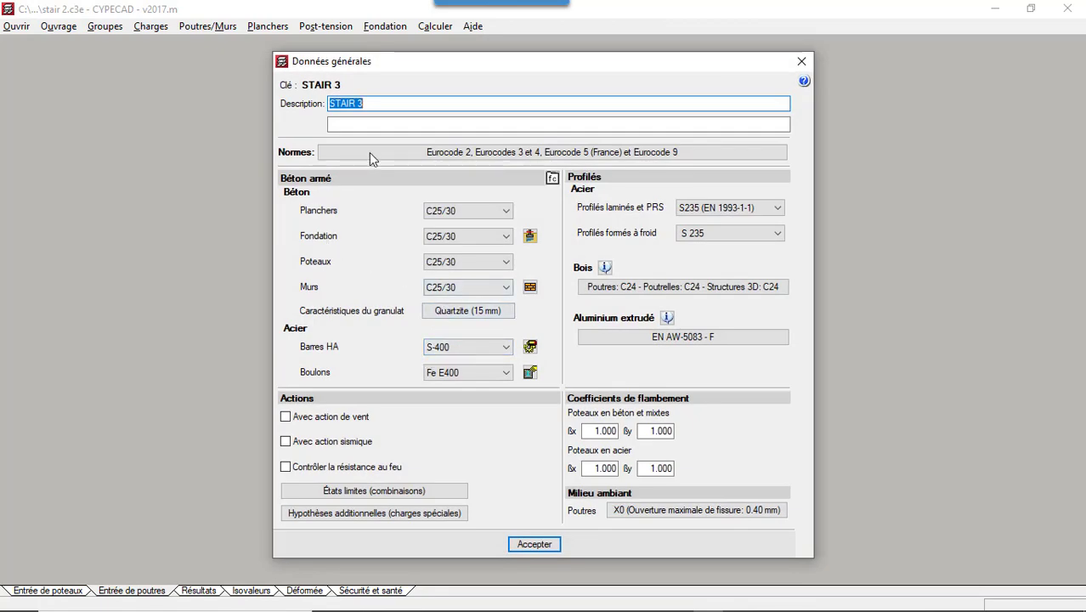
- Try to change the concrete design code to Eurocode 2 (France), declining the code change when asked
left_click(418, 157)
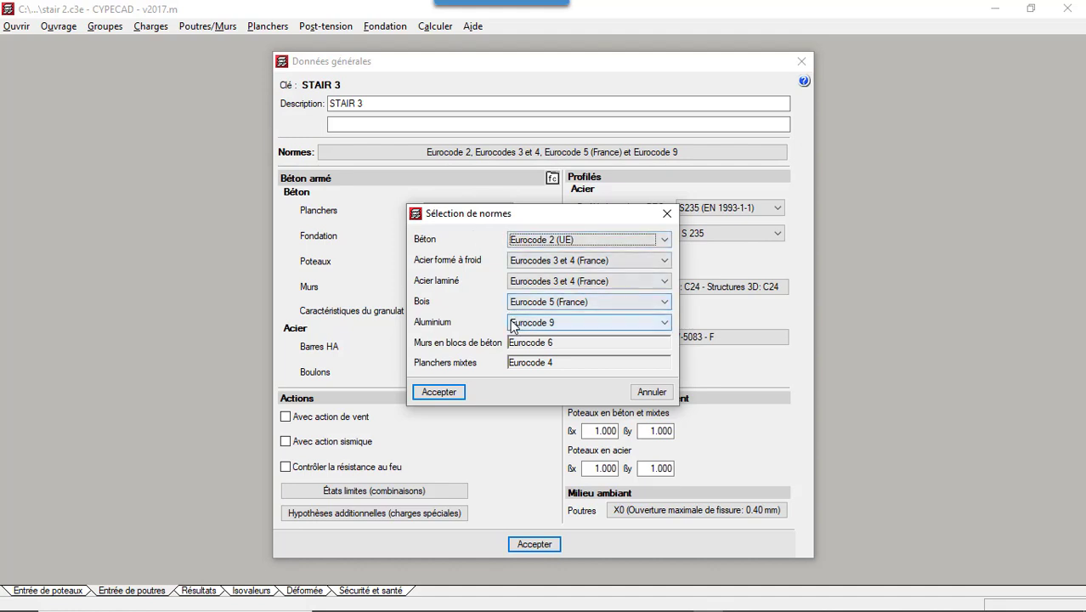
left_click(554, 242)
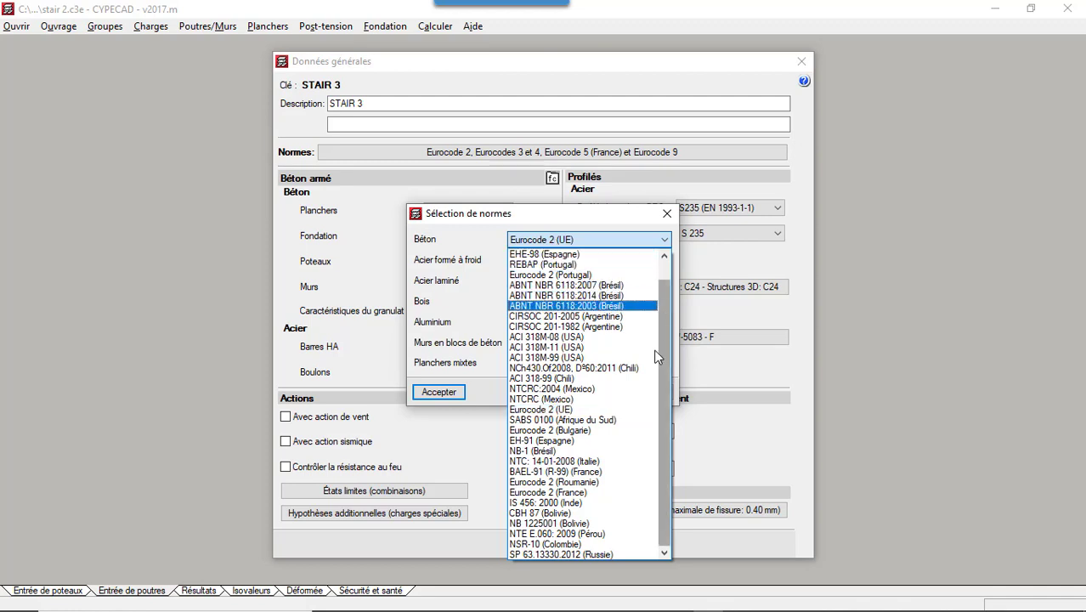
scroll(651, 280, "up", 1)
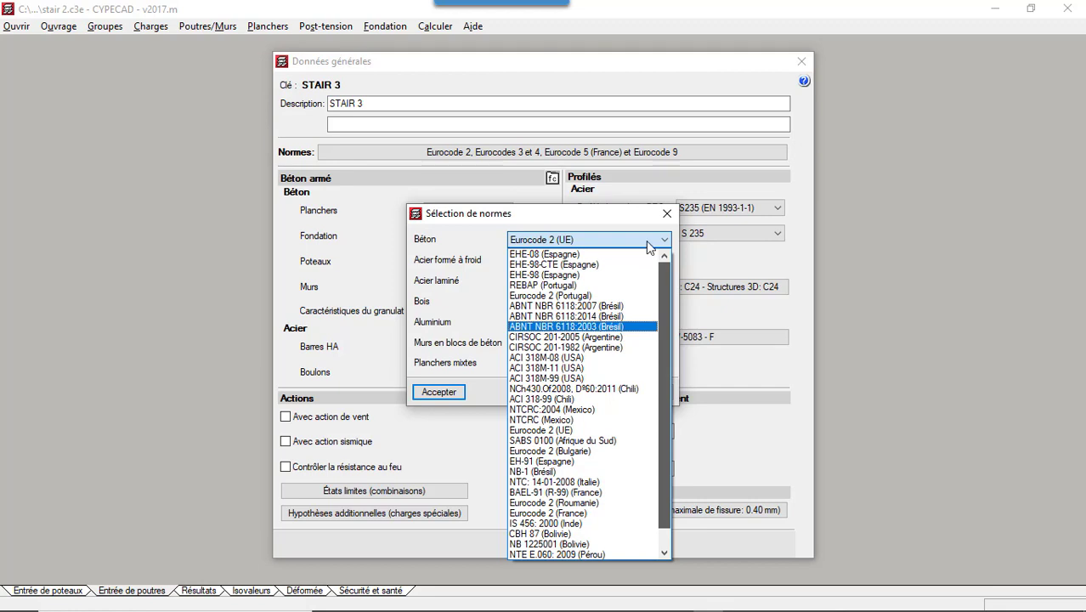
scroll(651, 278, "down", 1)
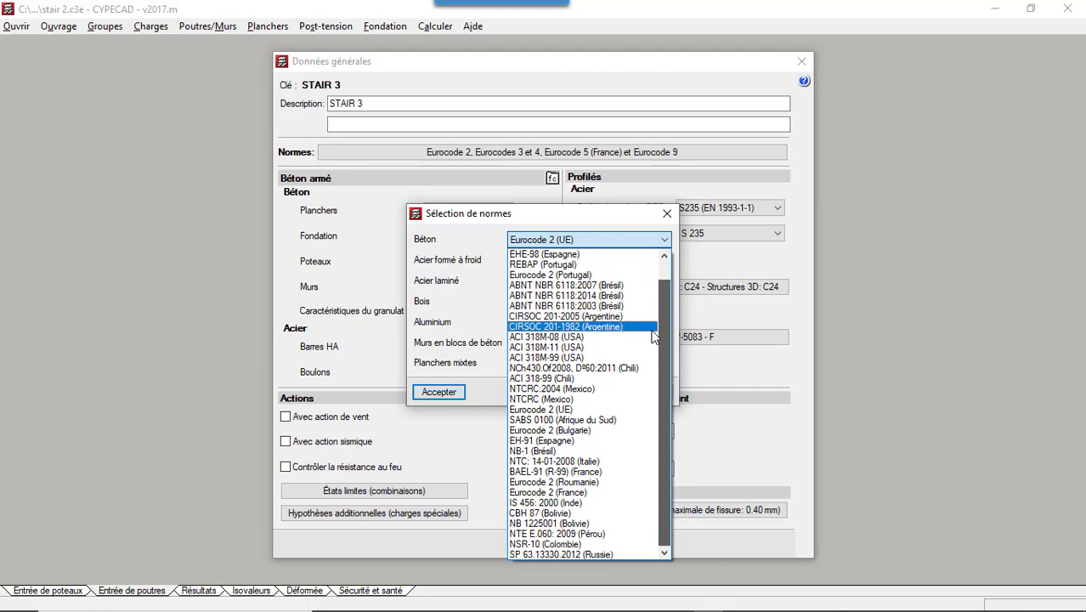
left_click(587, 492)
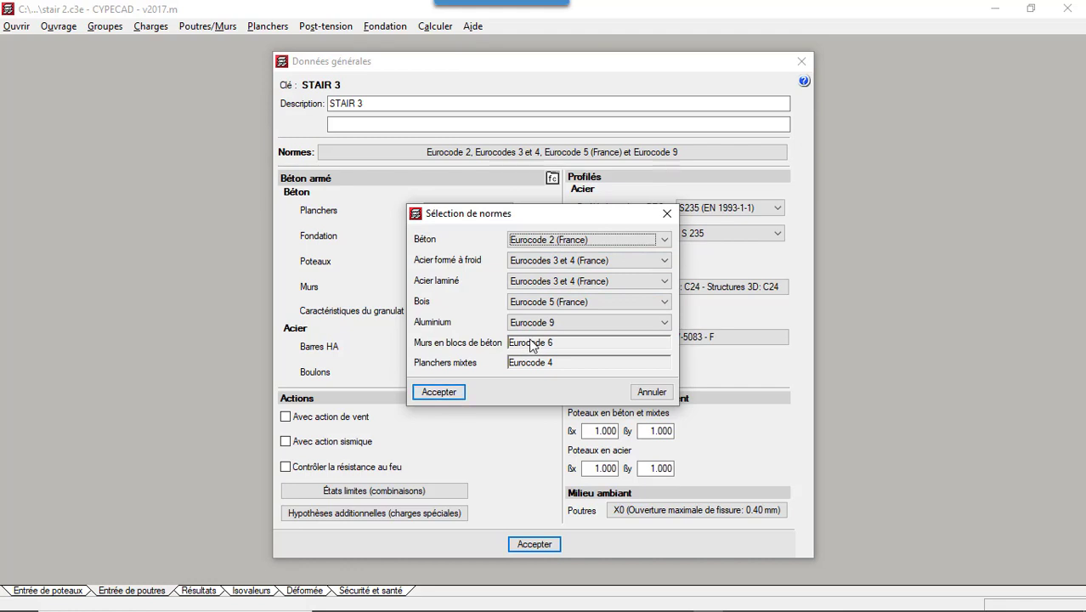
left_click(449, 396)
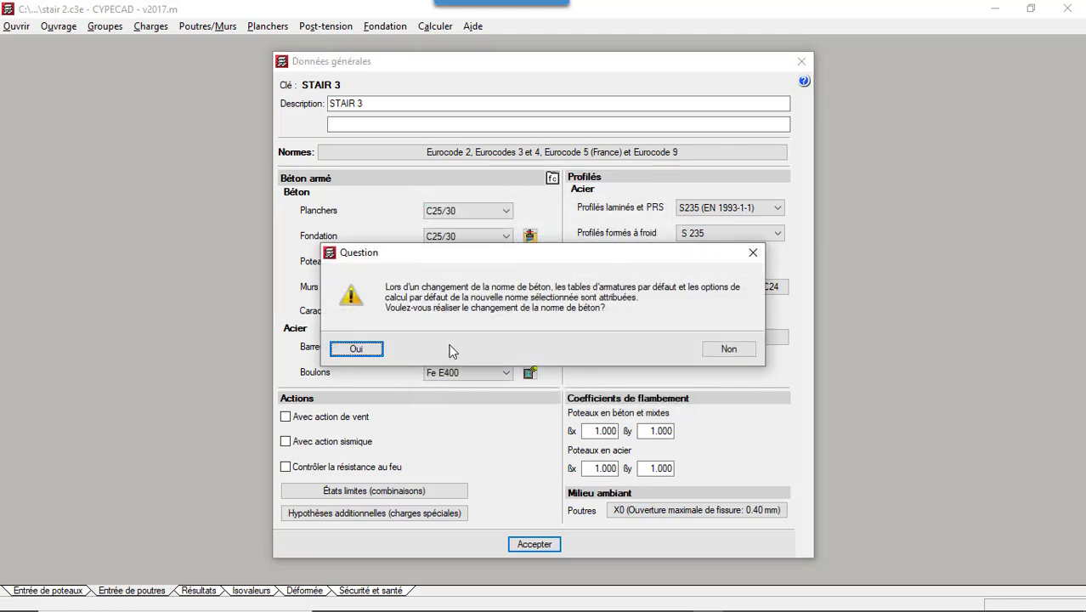
left_click(729, 348)
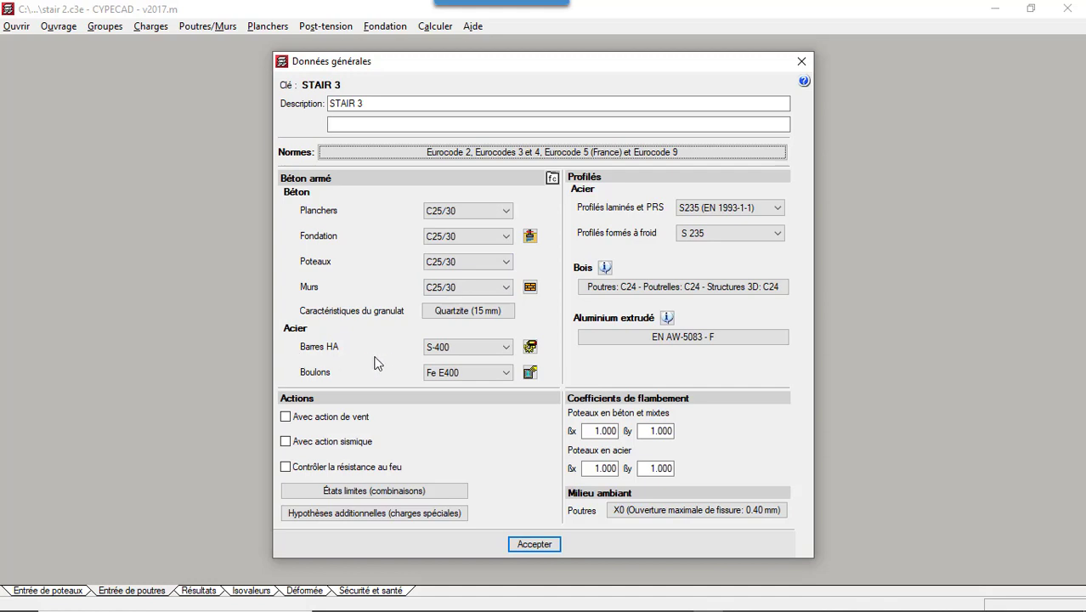
- Set the reinforcing bar steel to fyk=500 and open the detailed bar steel settings by element type
left_click(472, 350)
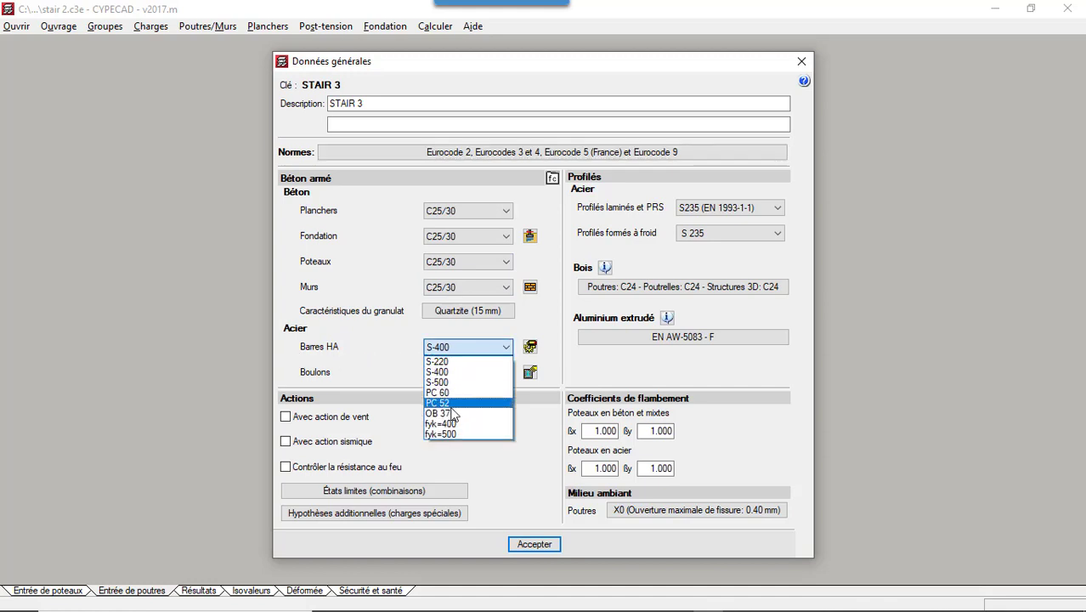
left_click(452, 435)
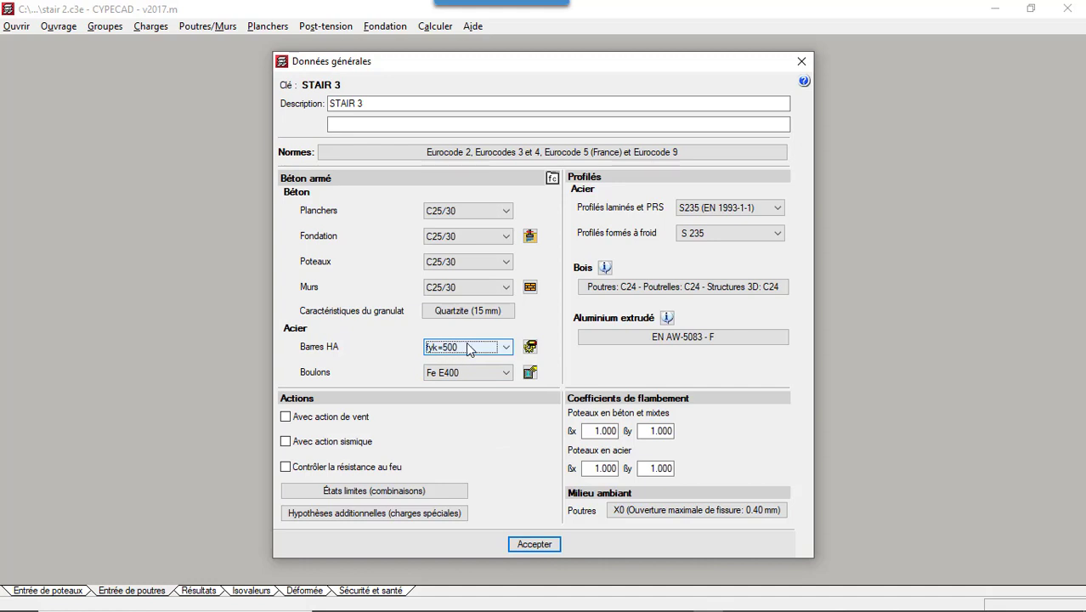
left_click(530, 347)
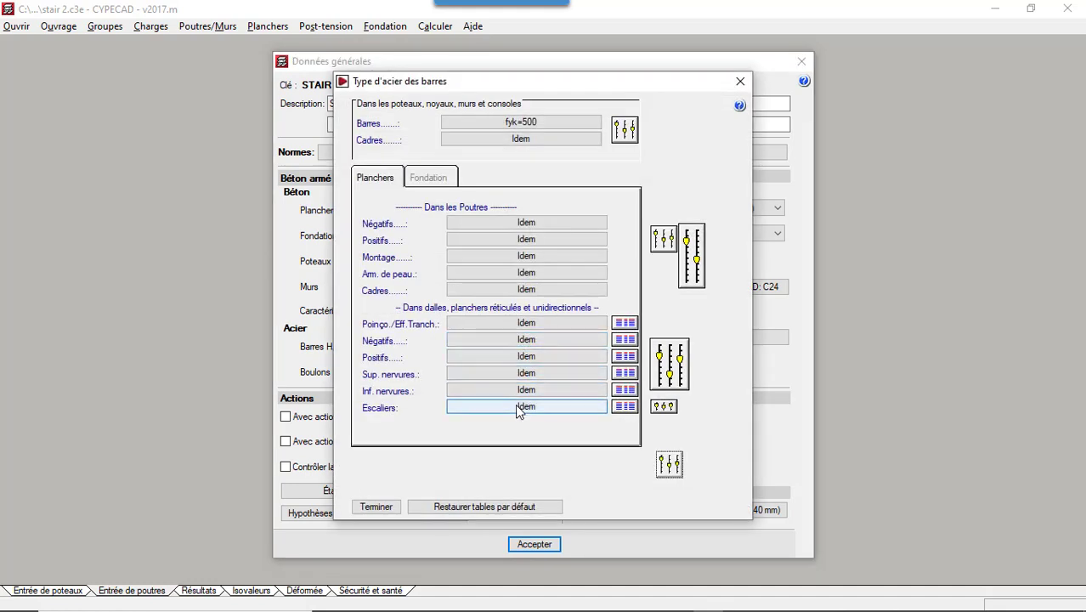
left_click(520, 409)
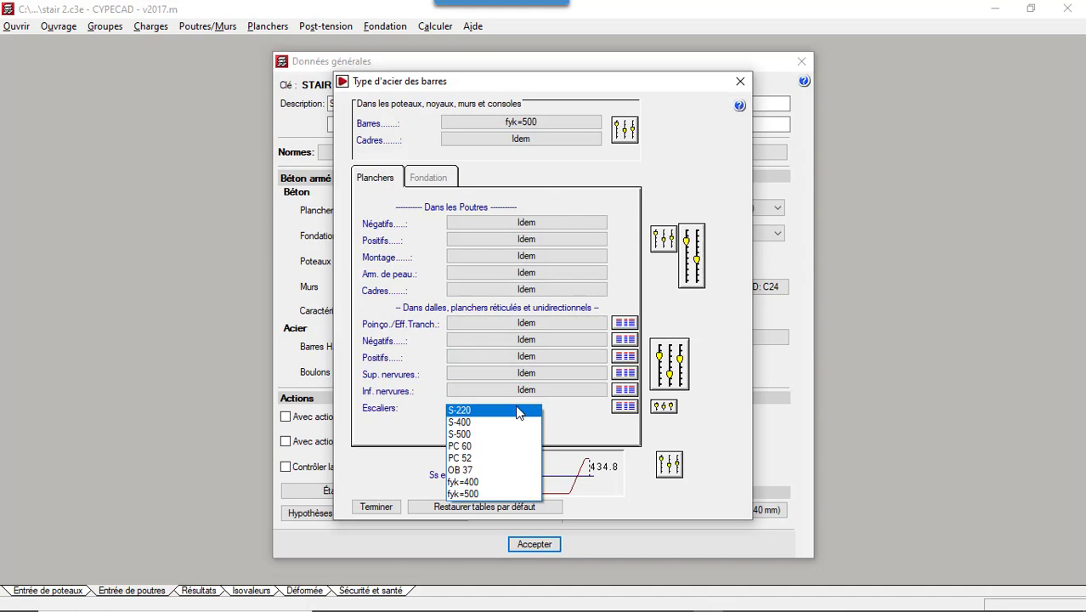
left_click(583, 418)
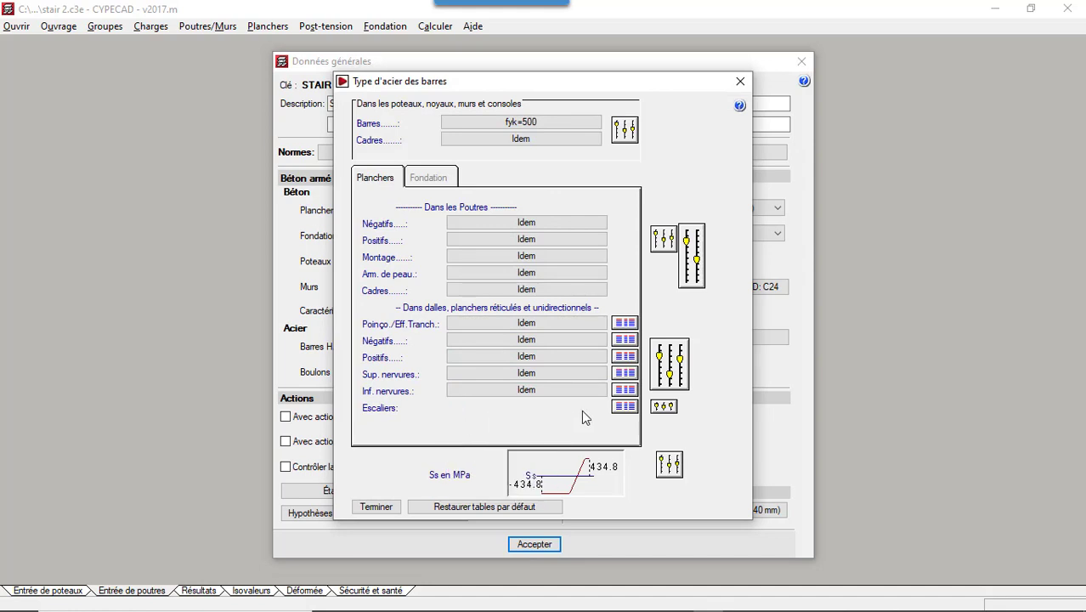
- Delete the Ø6 and Ø8 bar data from the stairs' Spéciale longitudinal reinforcement table
left_click(624, 406)
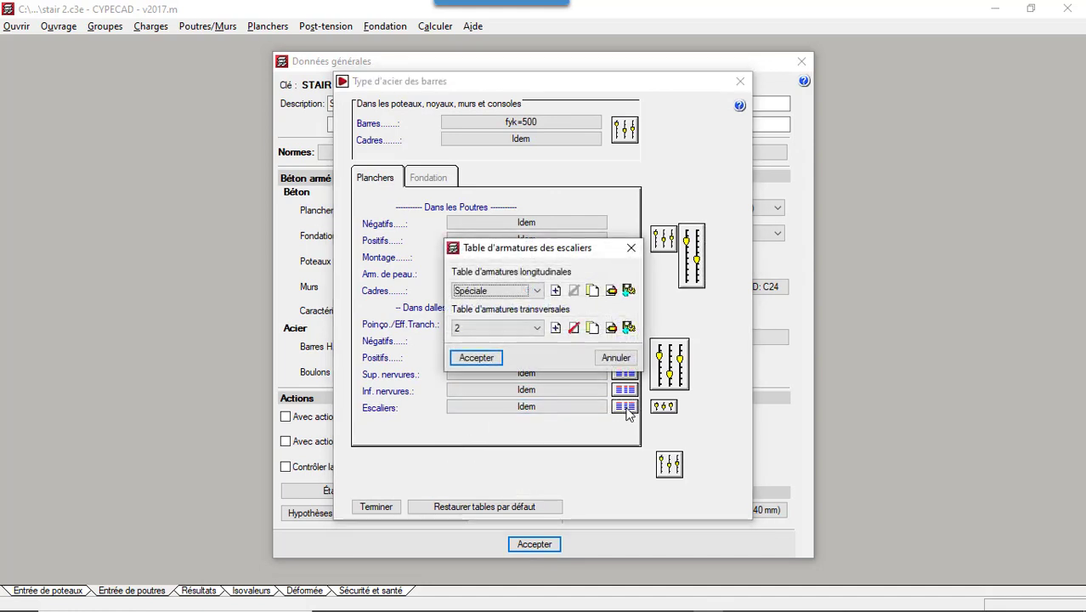
left_click(612, 290)
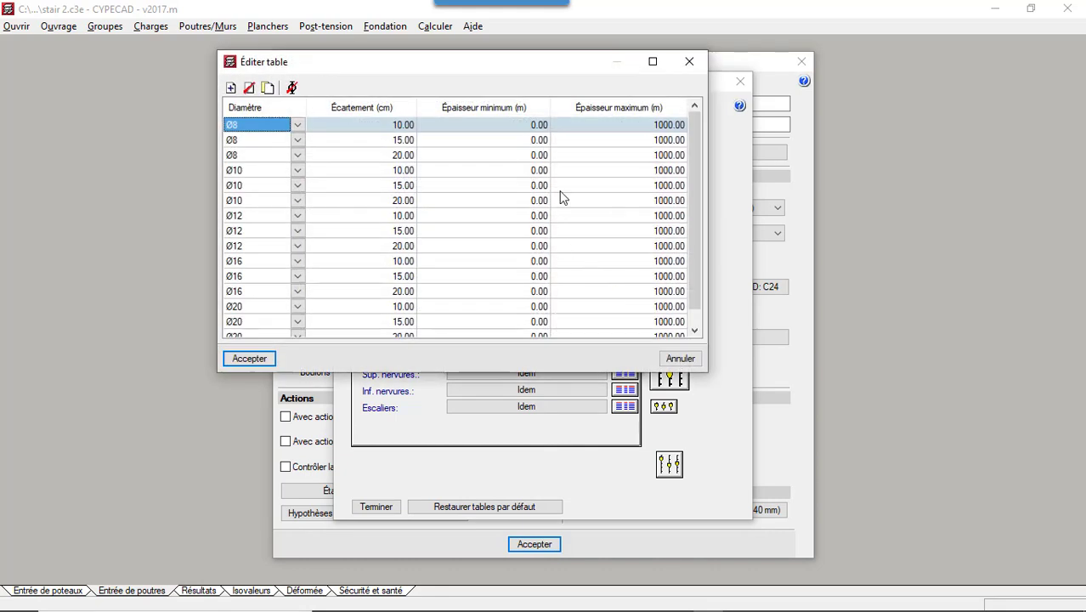
left_click_drag(690, 157, 716, 141)
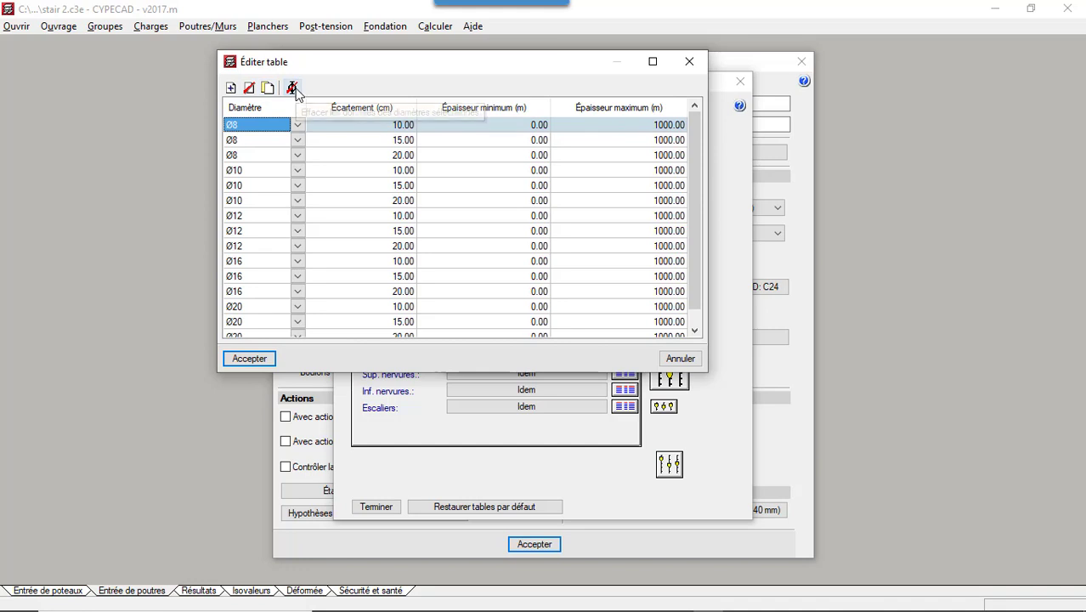
left_click(293, 91)
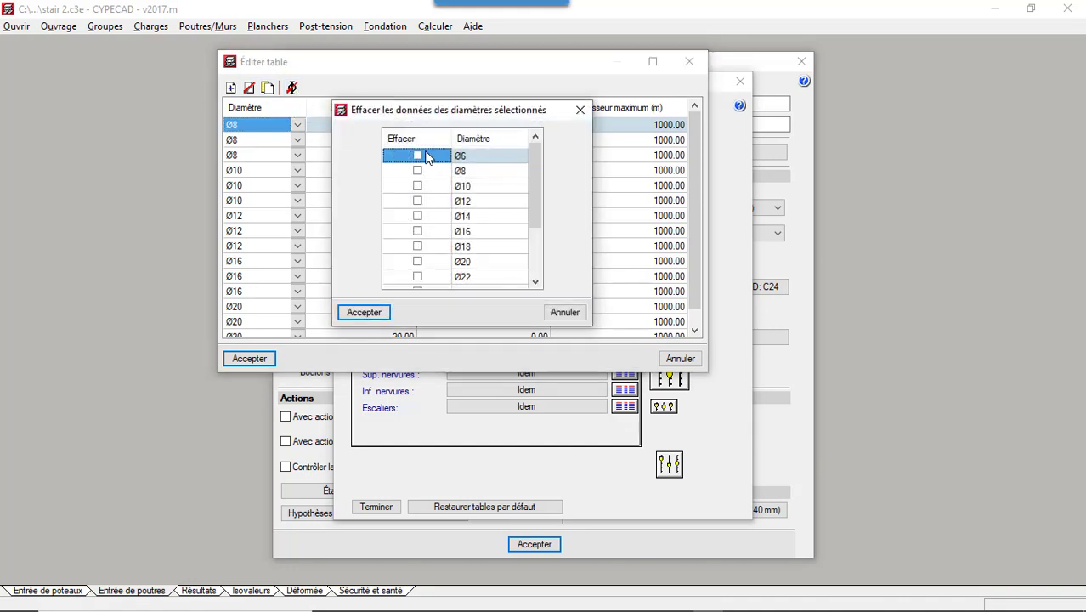
left_click(418, 156)
left_click(418, 171)
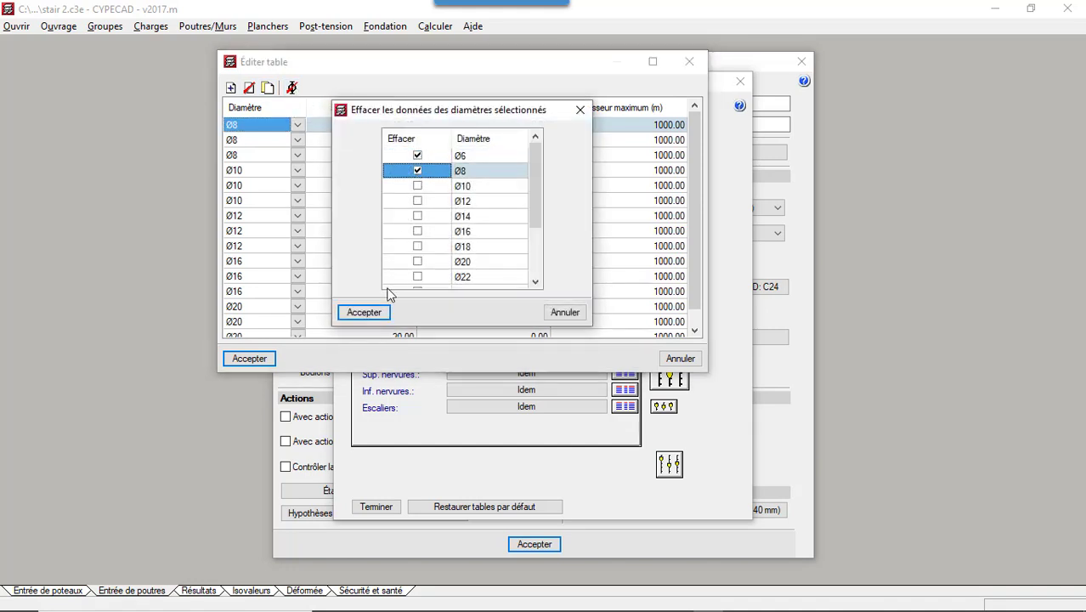
left_click(375, 320)
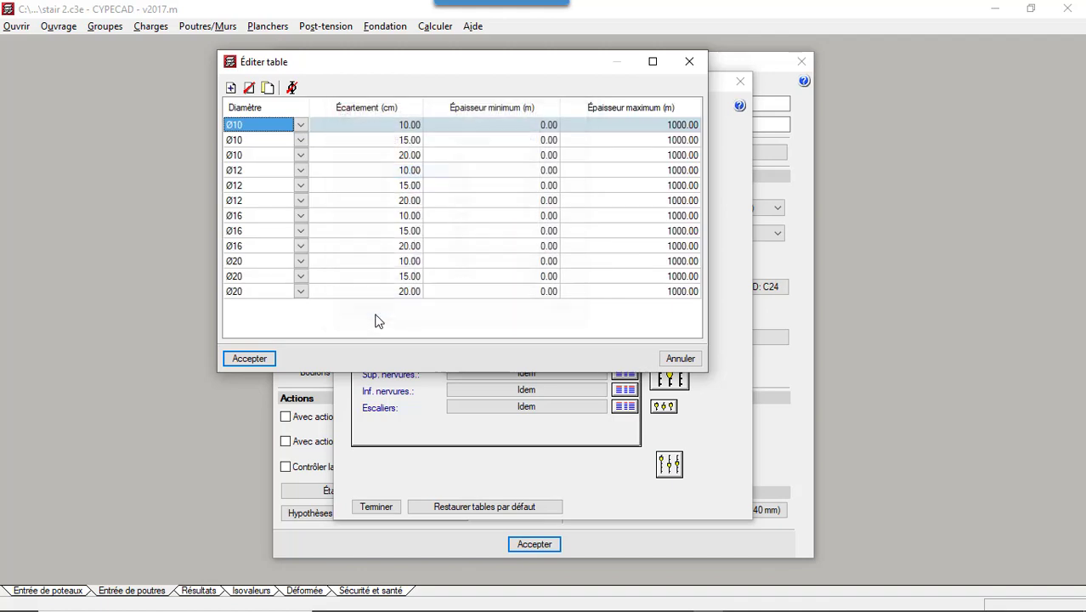
left_click(259, 361)
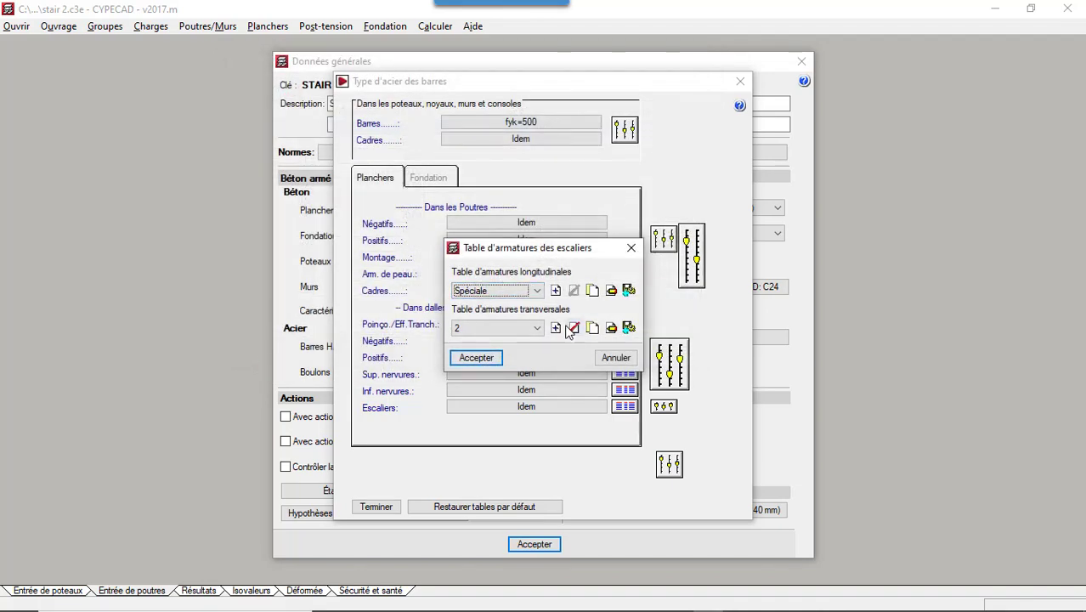
left_click(611, 329)
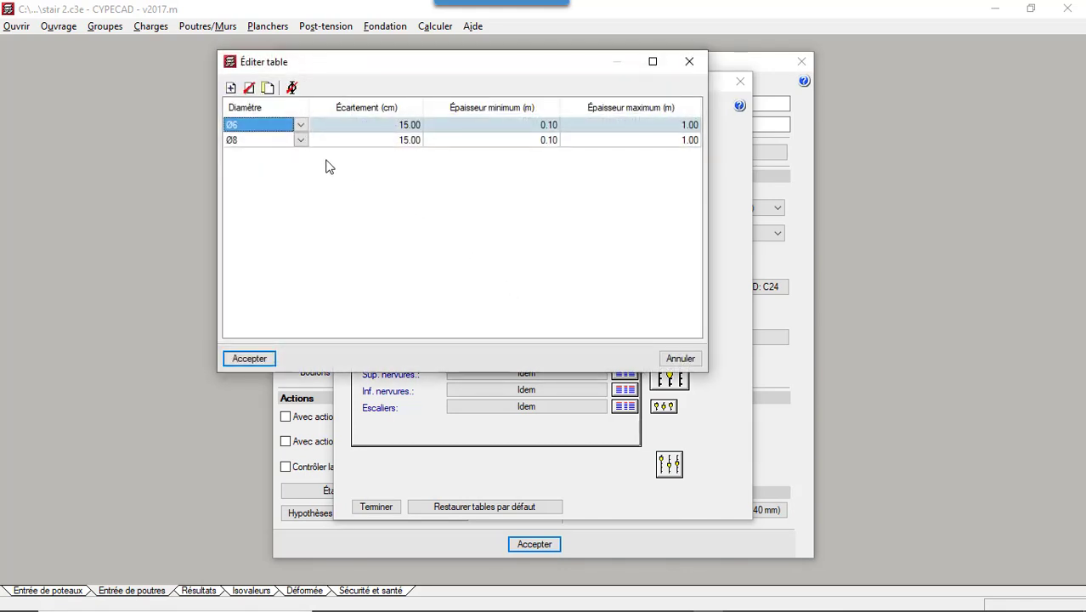
left_click(291, 88)
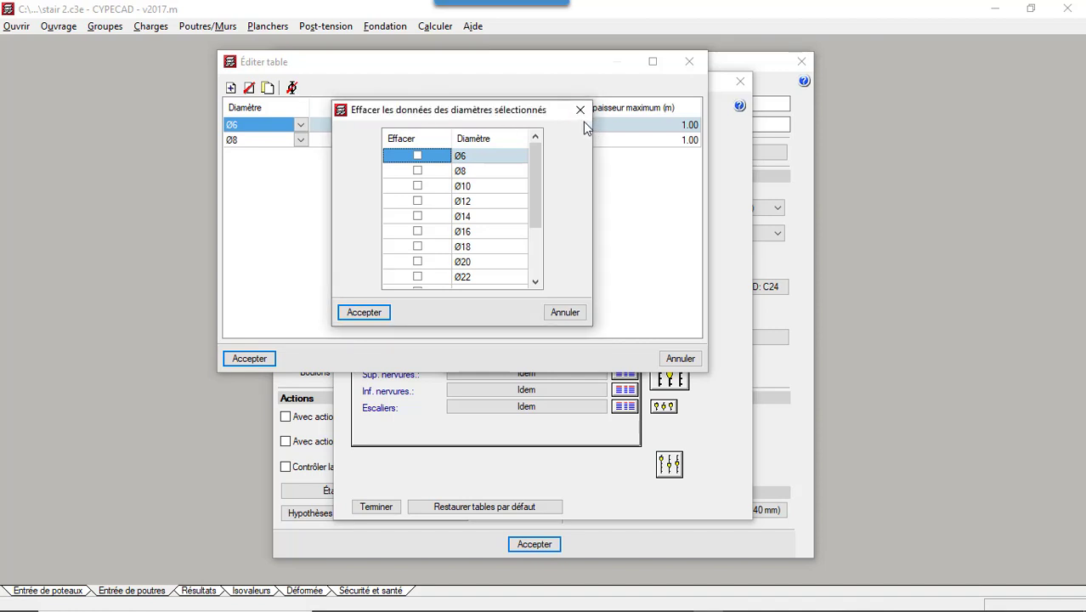
left_click(581, 110)
left_click(230, 87)
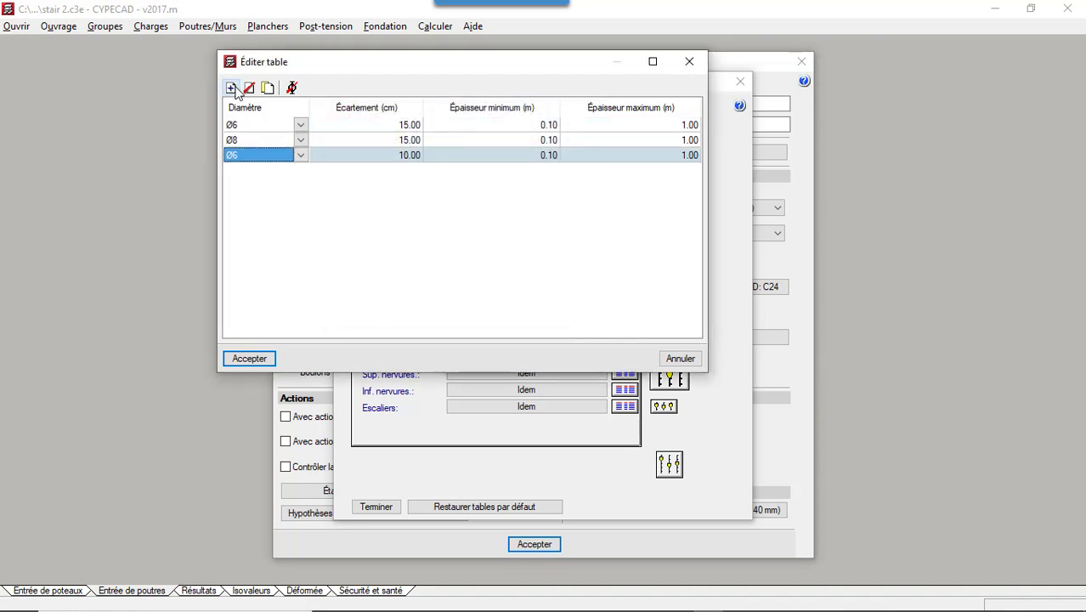
left_click(691, 63)
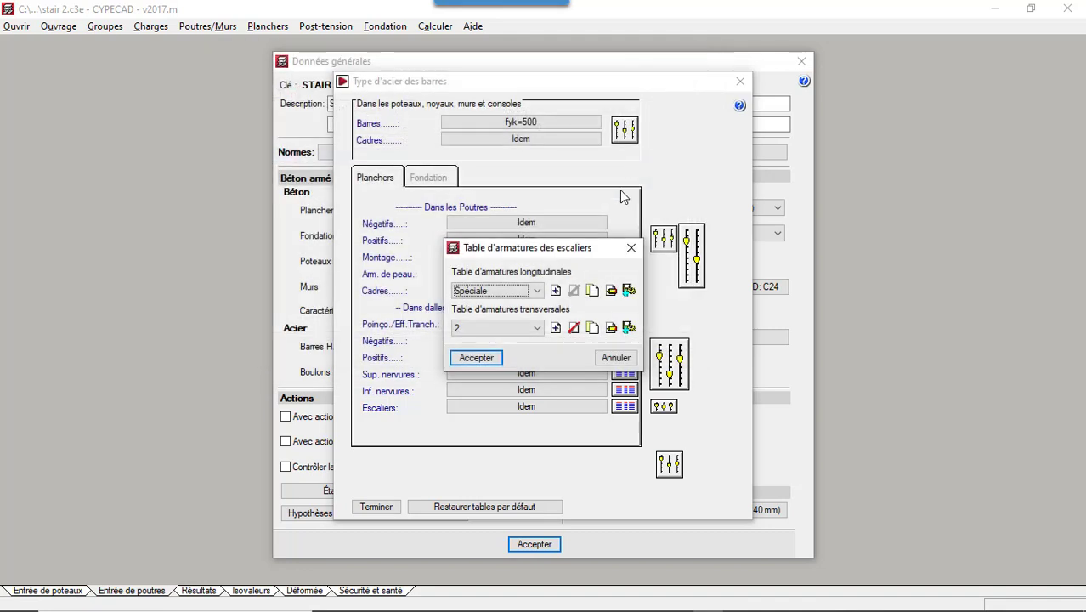
- Assign the Spéciale table to the stairs' transverse reinforcement, review its rows and accept the stair reinforcement tables
left_click(538, 328)
left_click(509, 348)
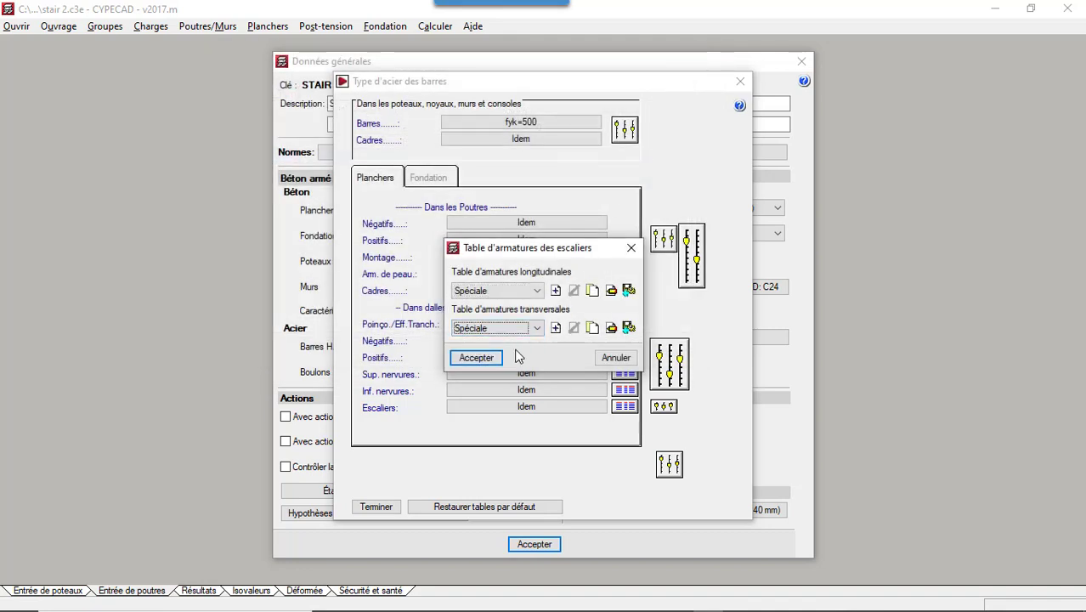
left_click(594, 329)
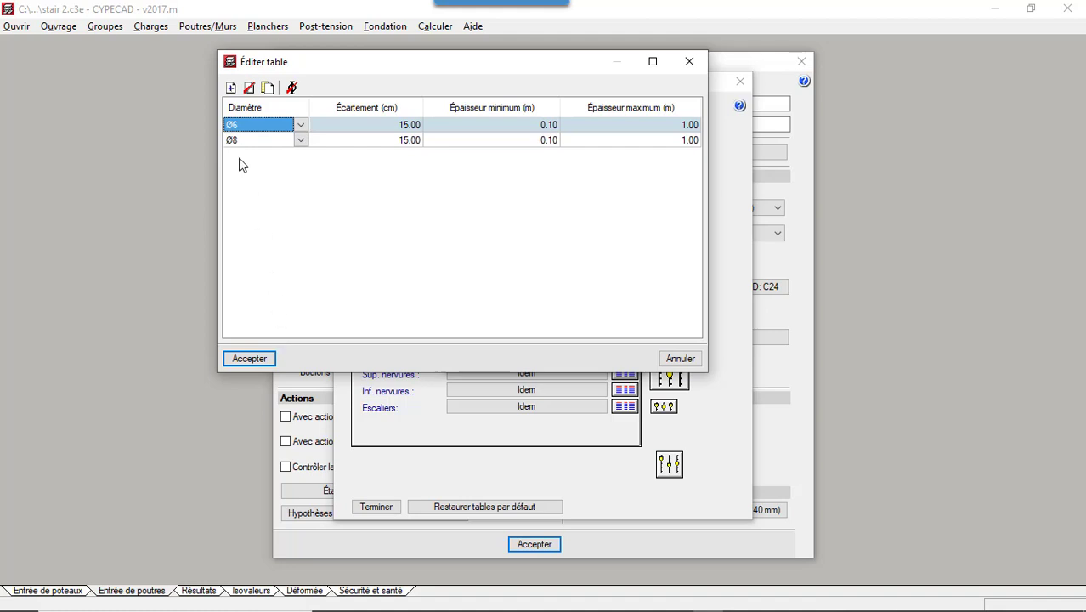
left_click(248, 359)
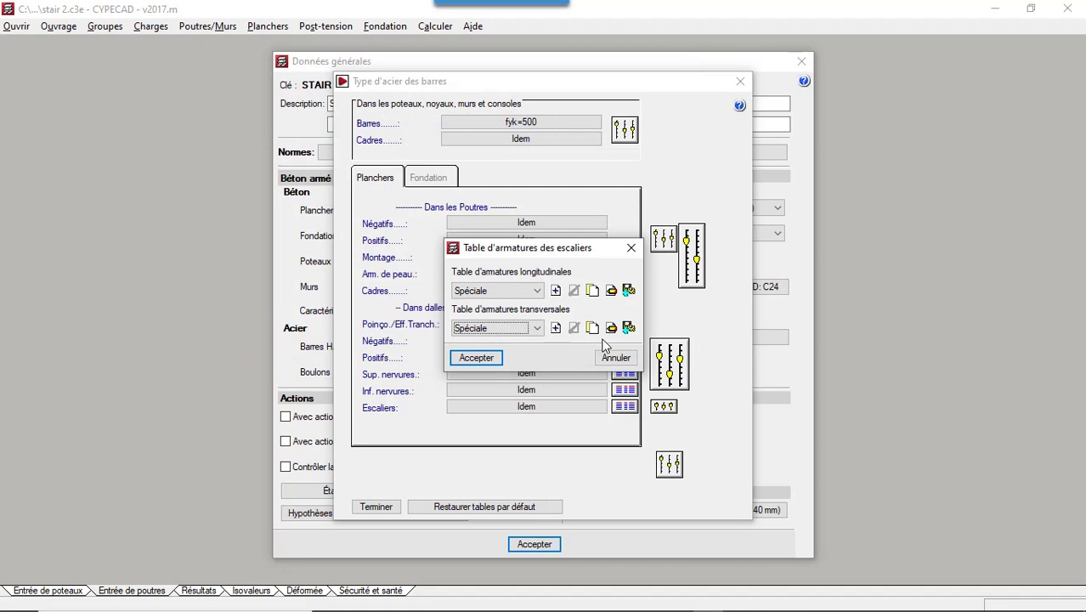
left_click(476, 357)
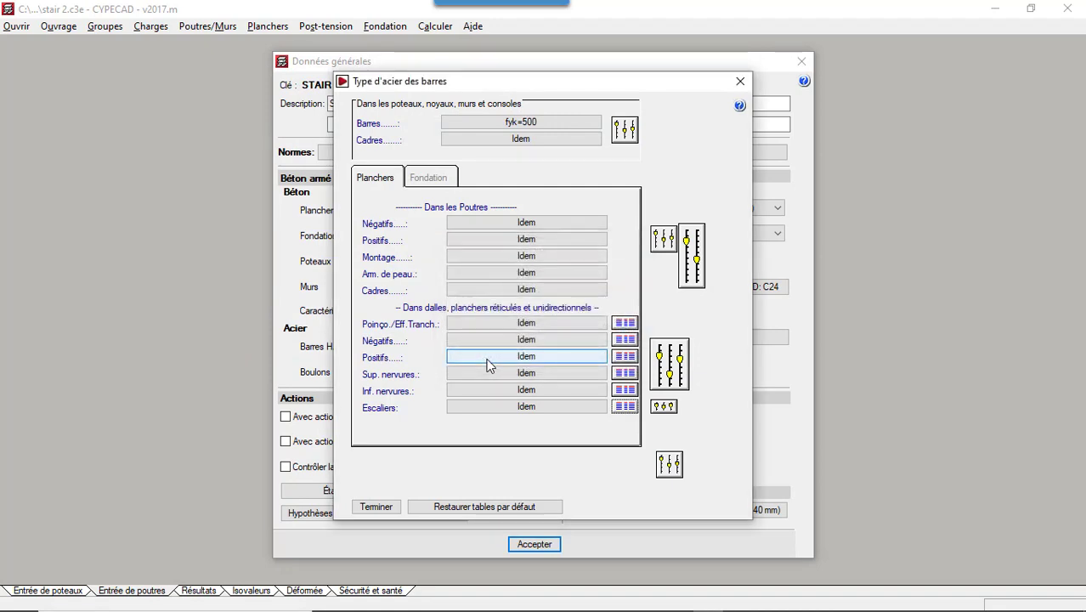
- In the stair options, equalize top and bottom reinforcement and enable starter bars at both the start and the arrival, then finish the bar settings
left_click(664, 407)
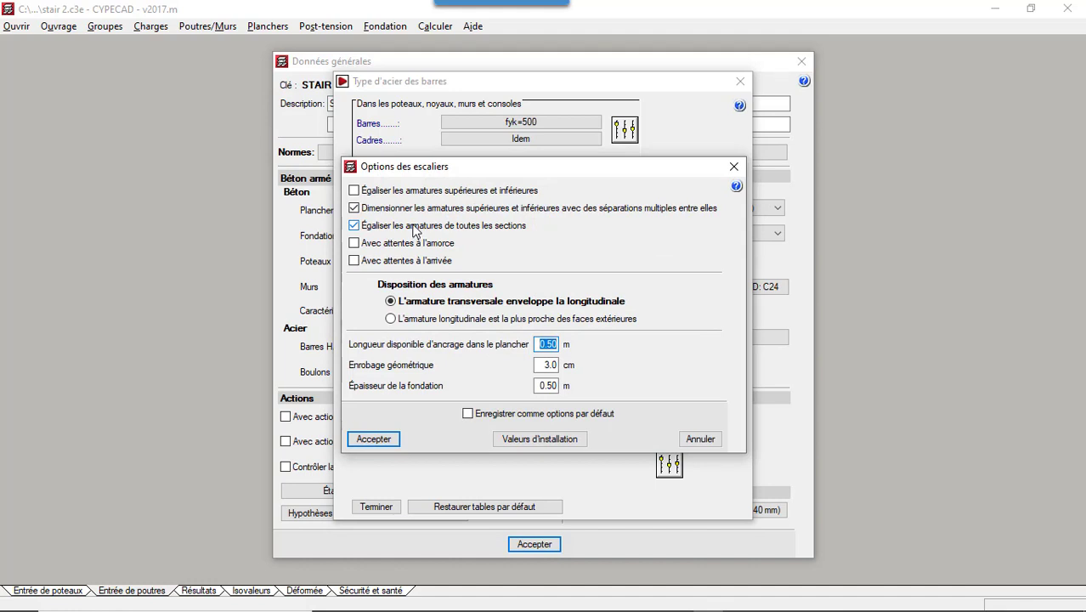
left_click(353, 192)
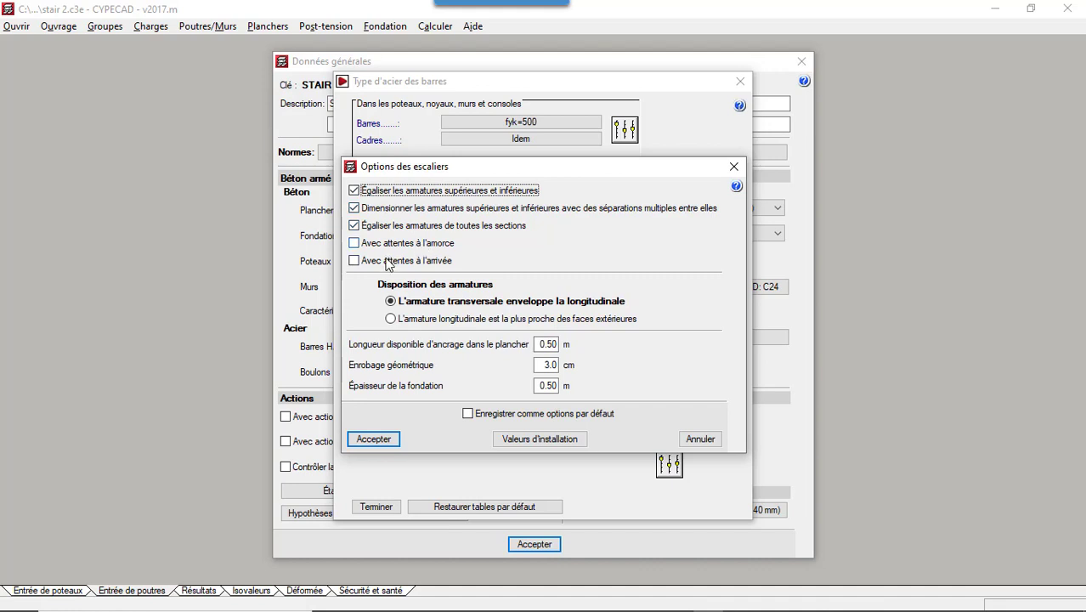
left_click(354, 244)
left_click(355, 262)
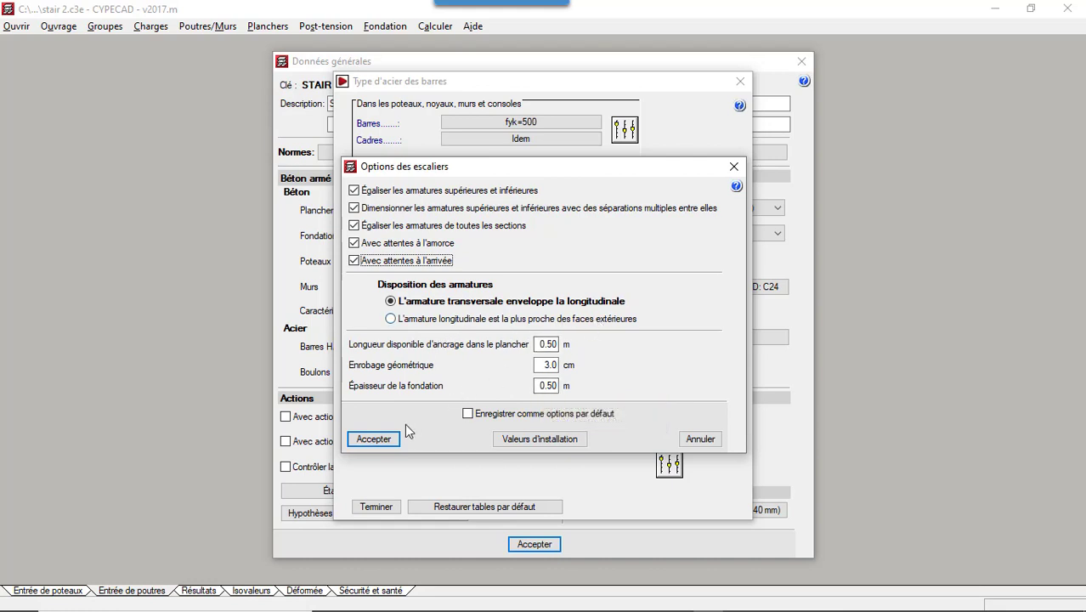
left_click(385, 439)
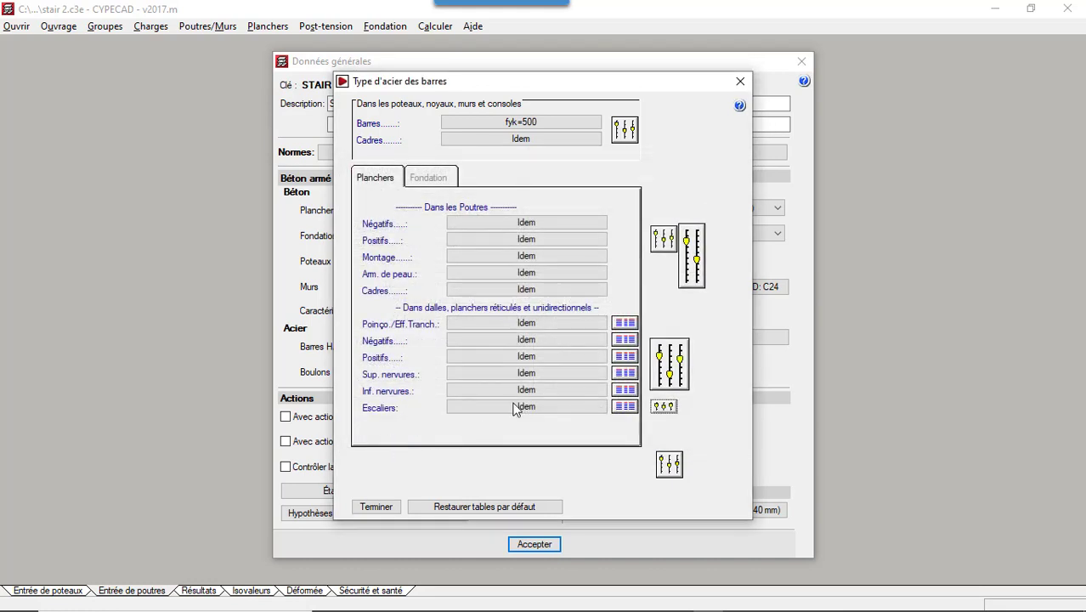
left_click(376, 508)
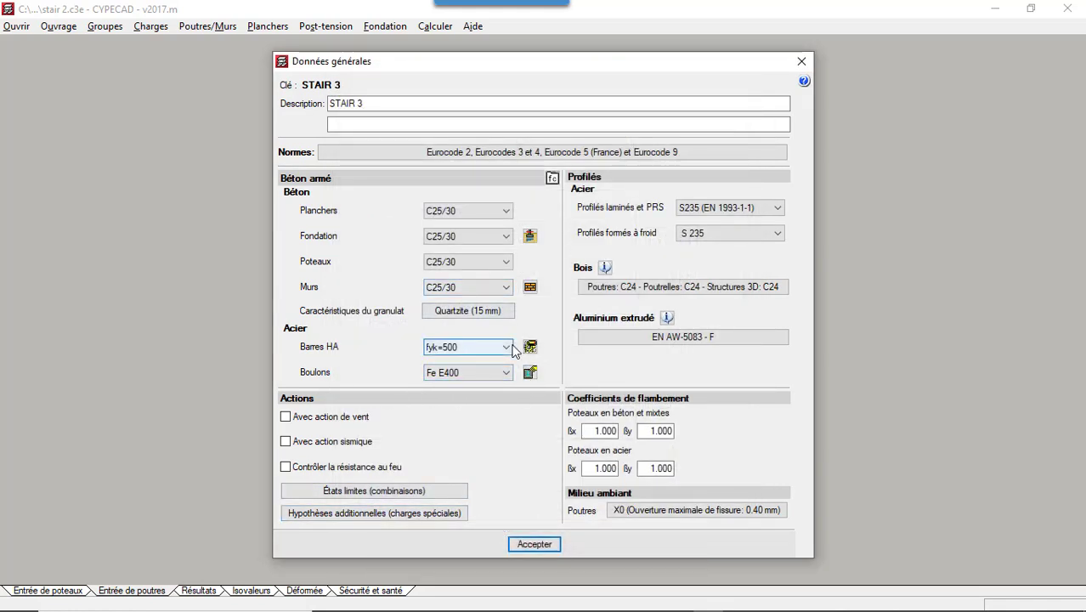
- Accept the general data and the limit state settings to finish creating the STAIR 3 job
left_click(545, 541)
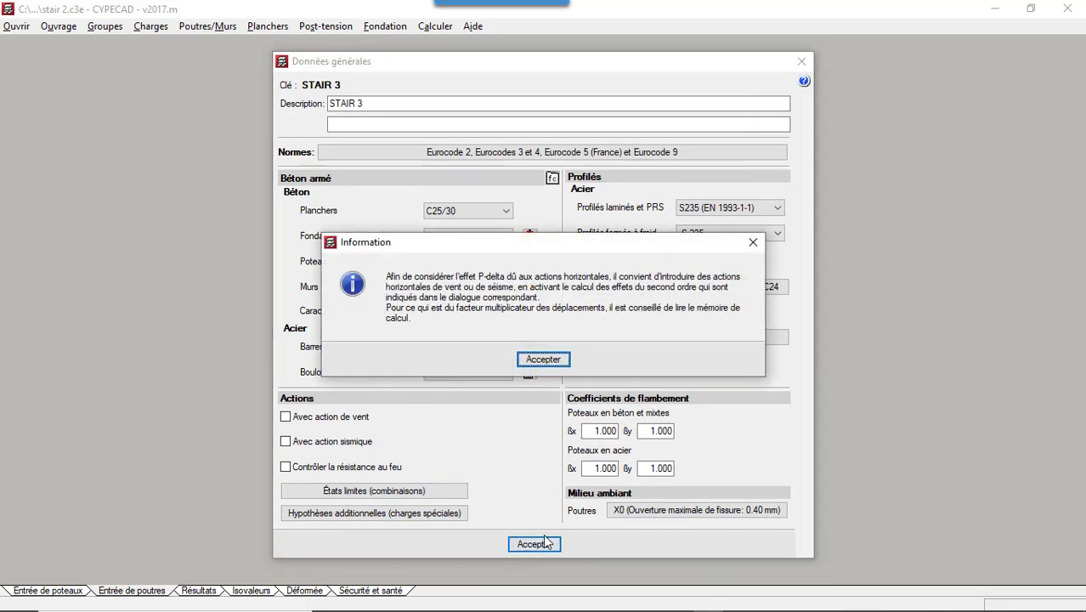
left_click(549, 359)
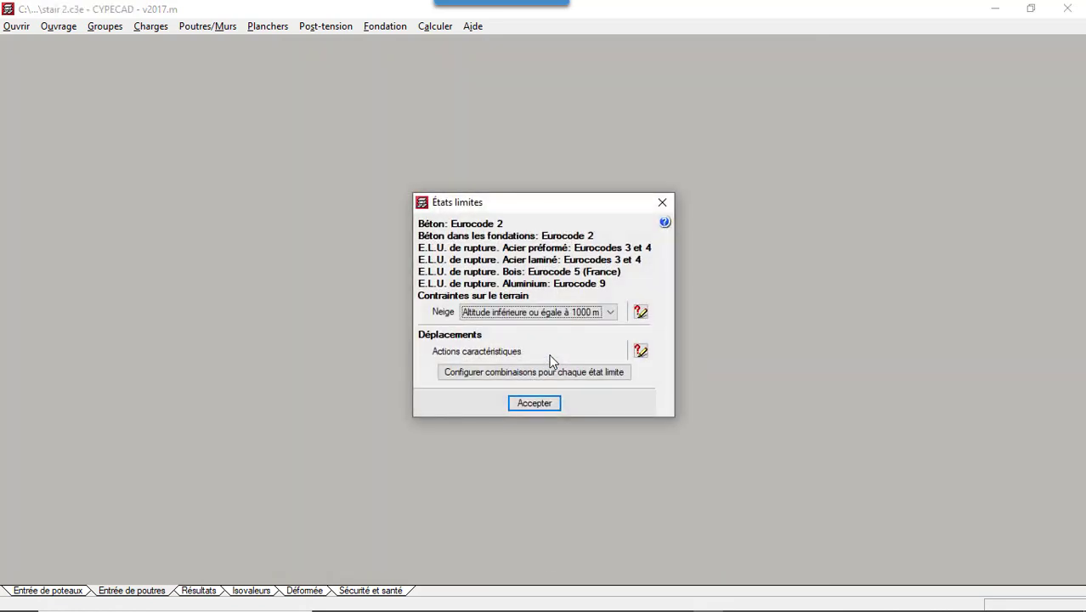
left_click(535, 404)
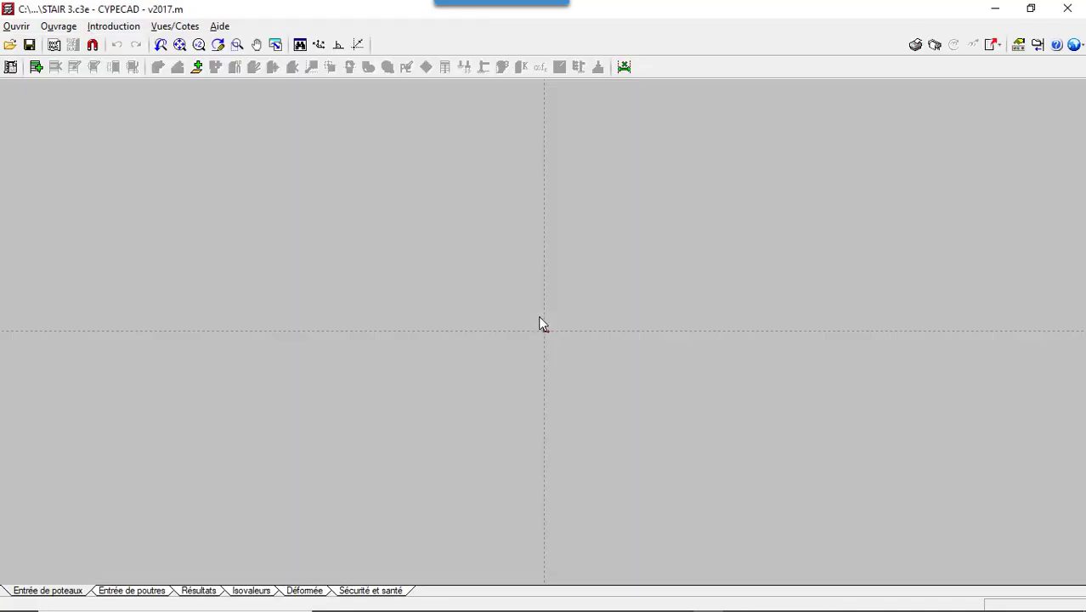
- Insert one free level, Plancher 1, with a height of 3.20 m and both Q and G loads of 0 kN/m²
left_click(34, 67)
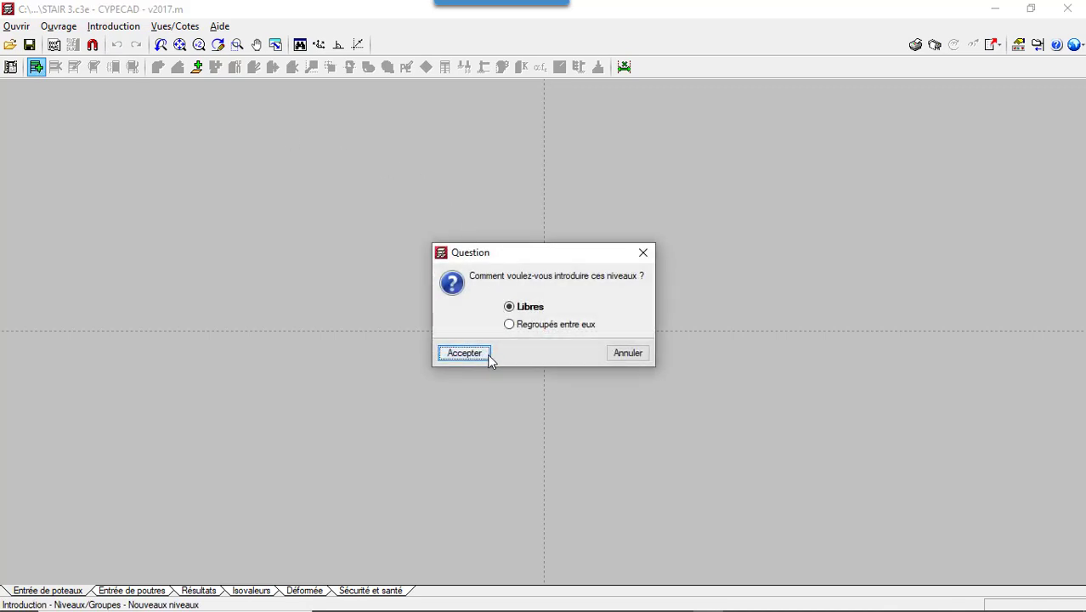
left_click(489, 356)
left_click(497, 244)
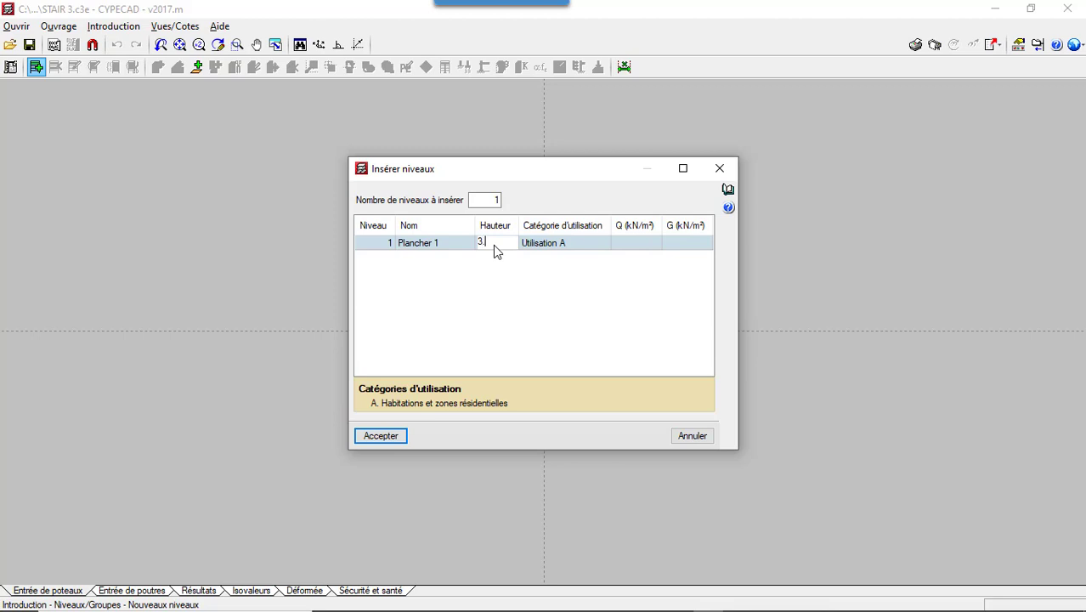
type("3.2")
left_click(630, 245)
type("0")
left_click(675, 246)
type("0")
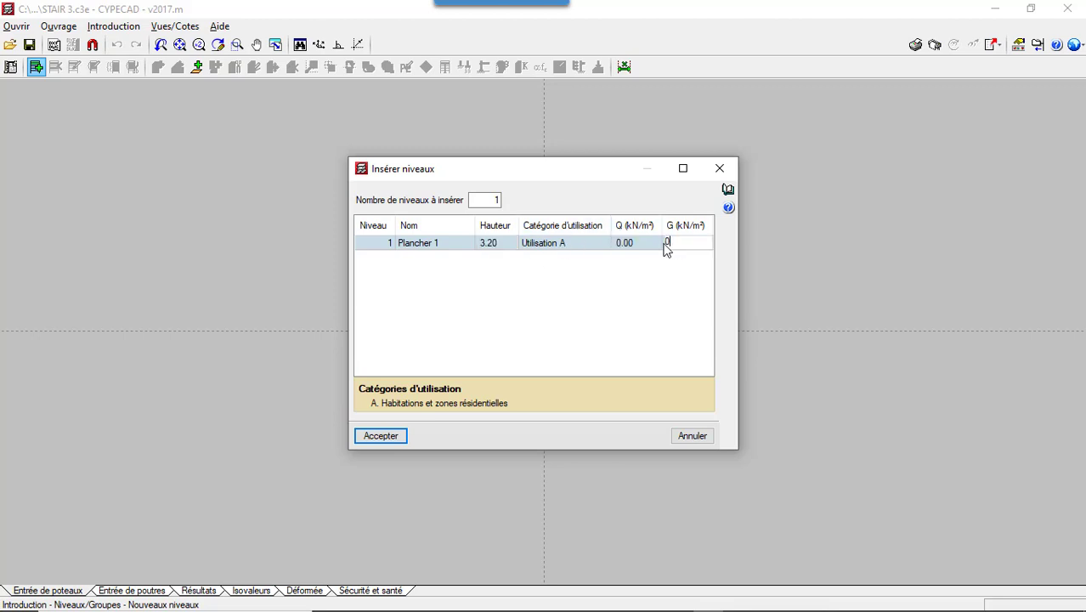
left_click(396, 437)
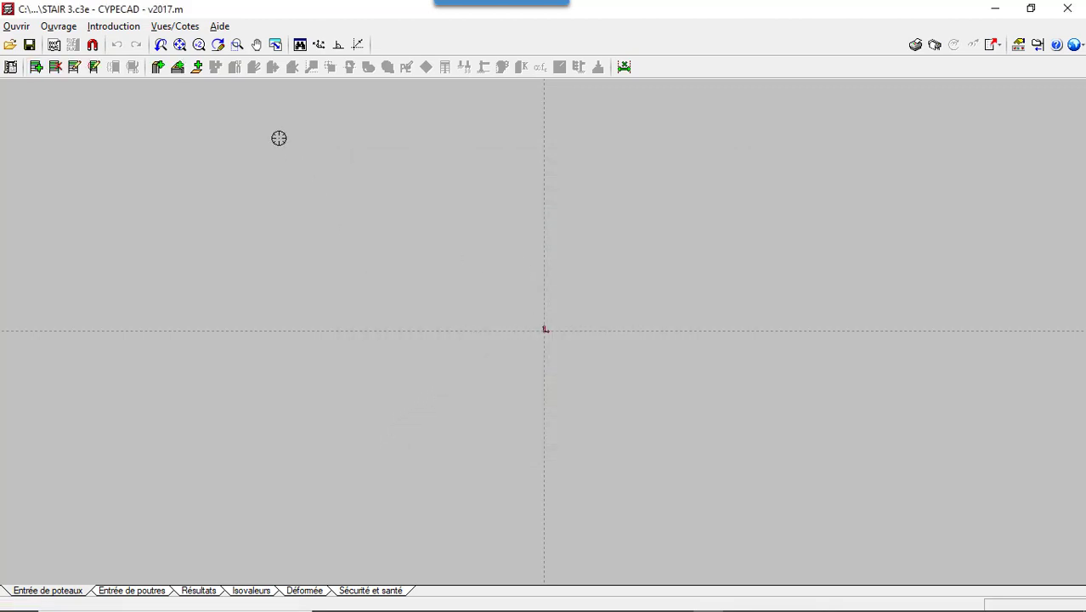
- Switch to beam entry, display the stair tools and make Fondation the active group
left_click(150, 594)
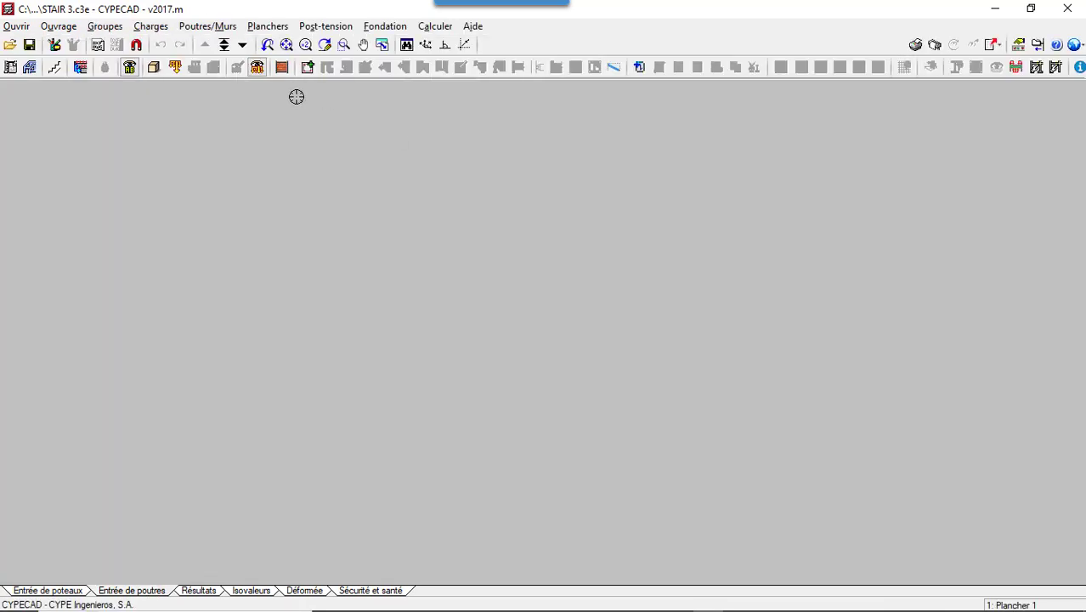
left_click(55, 68)
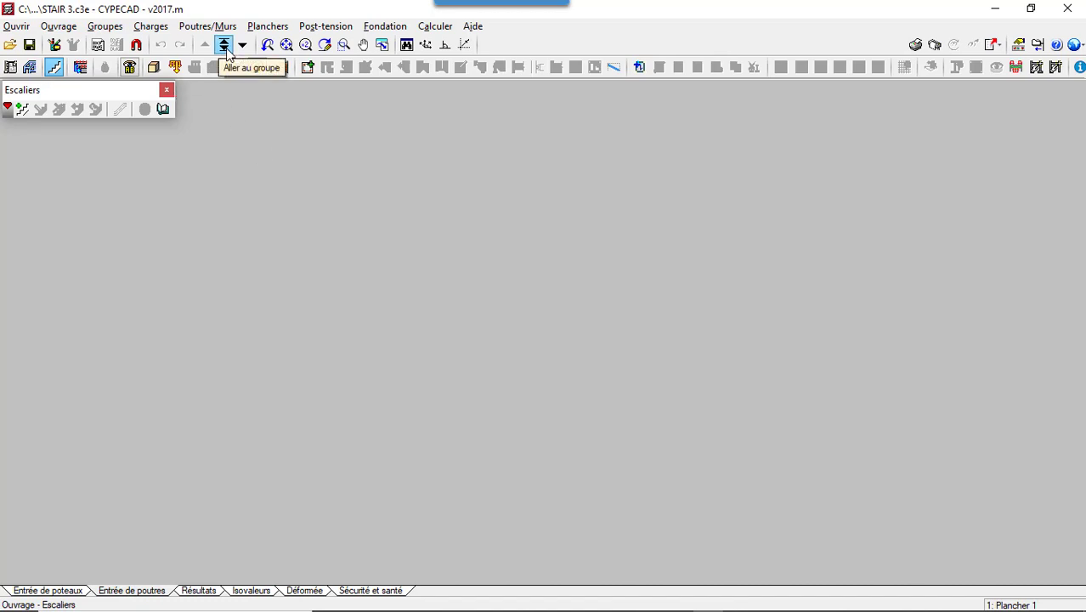
left_click(224, 47)
left_click(567, 366)
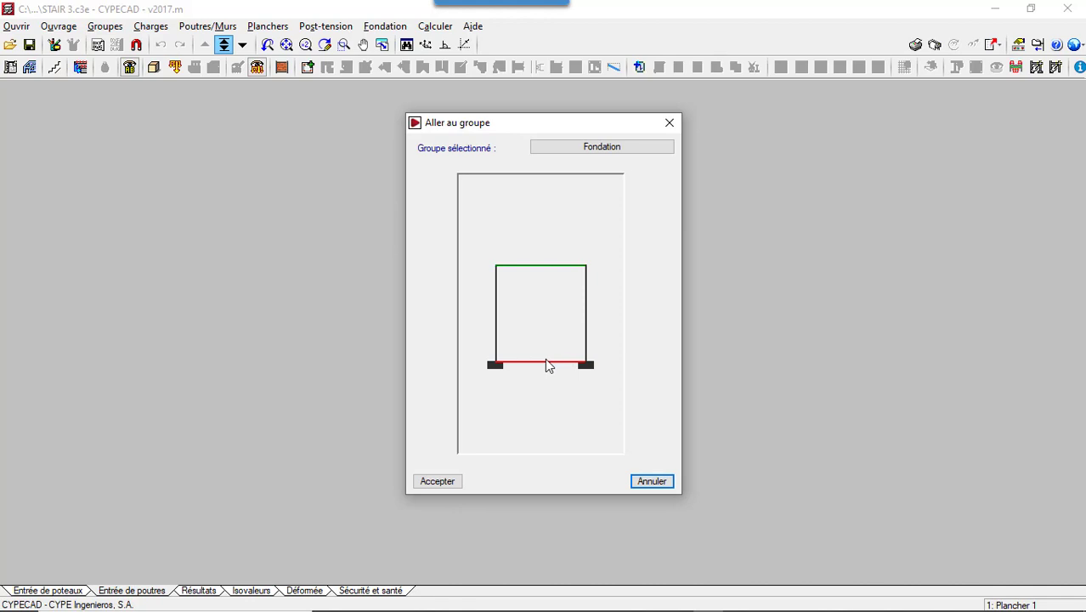
double_click(540, 365)
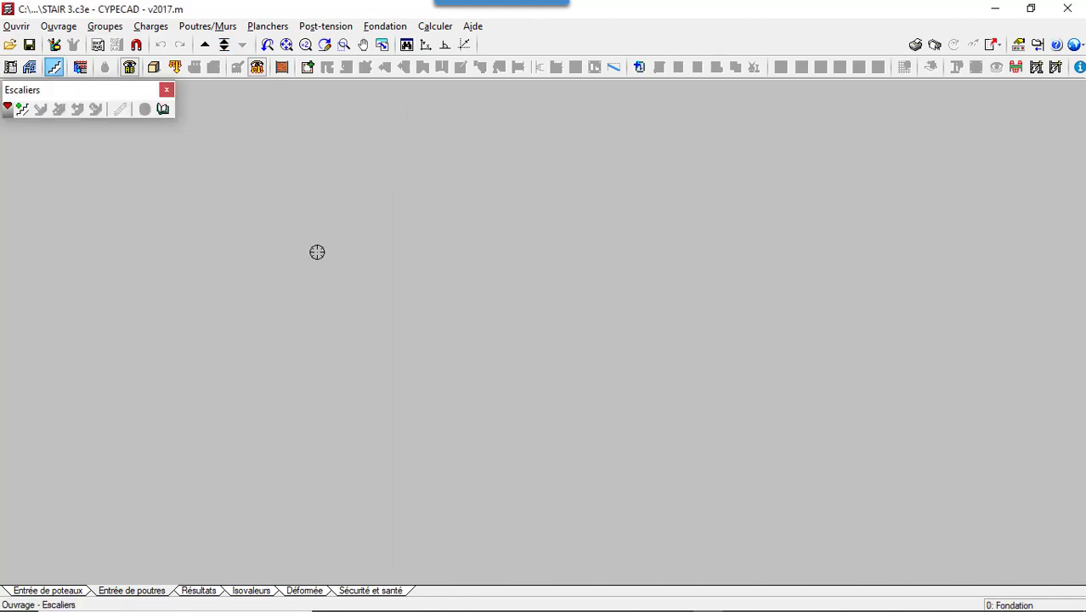
- Start a new stair core with a 1.200 m flight width, a 0.17 m riser and steps concreted with the slab
left_click(22, 111)
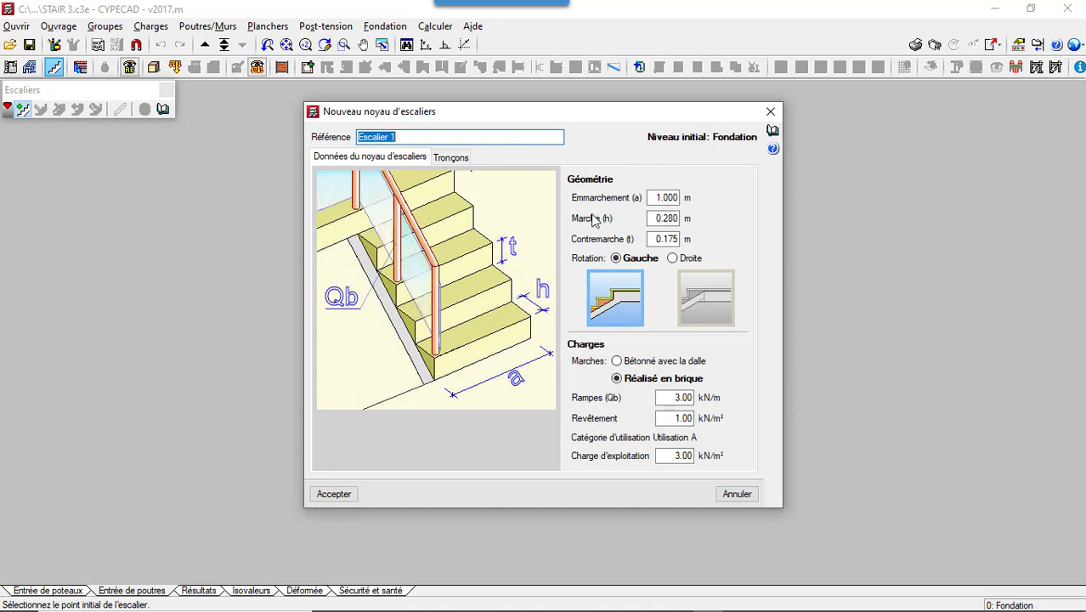
left_click(670, 197)
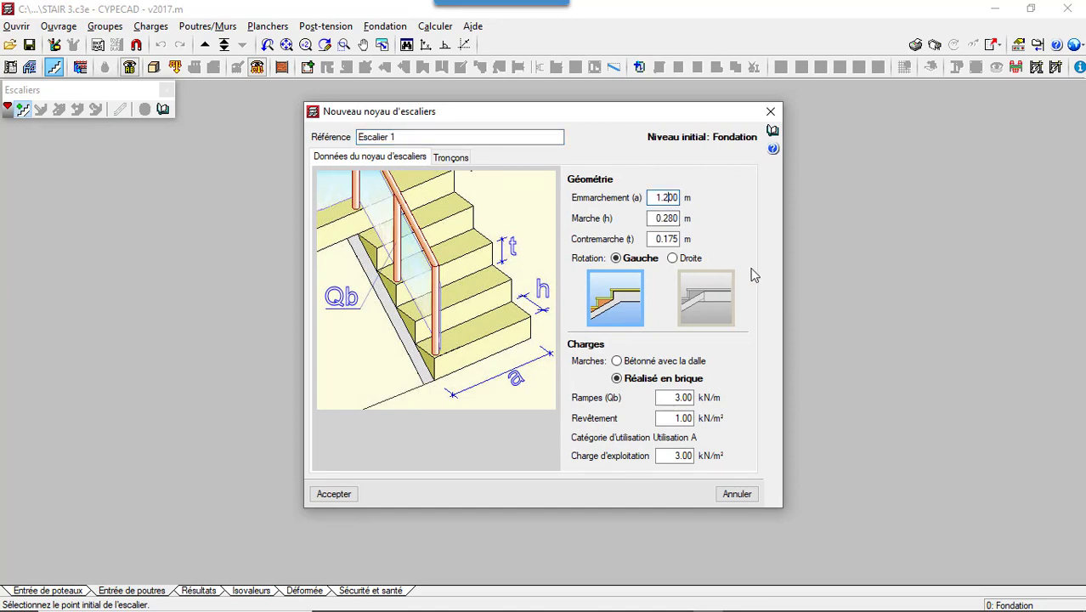
left_click(677, 239)
left_click(626, 363)
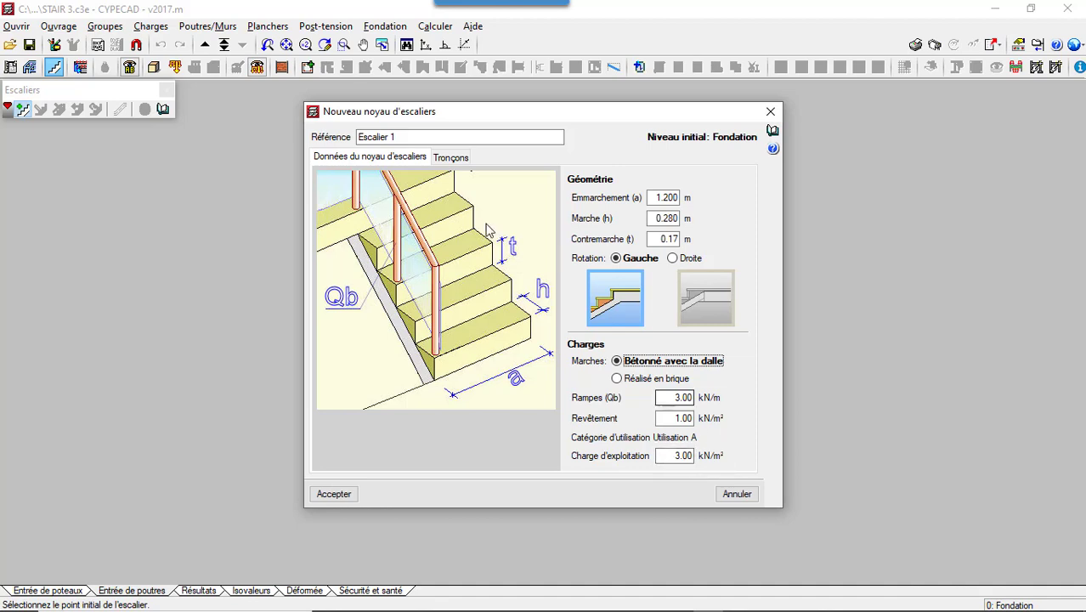
- Add a section to the stair core and start creating a new stair typology for it
left_click(439, 159)
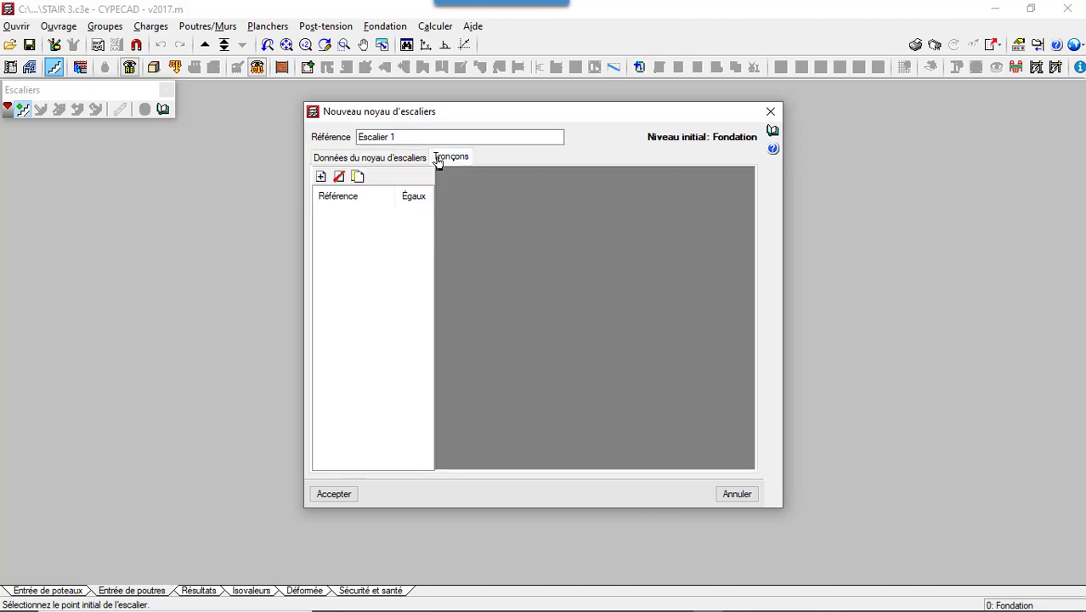
left_click(321, 176)
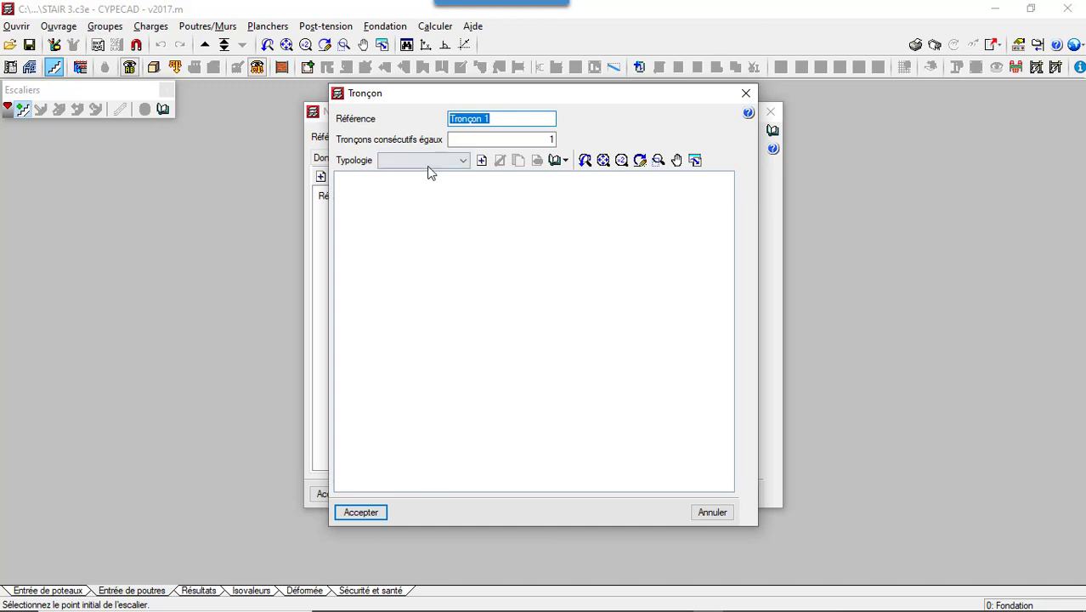
left_click(429, 166)
left_click(430, 168)
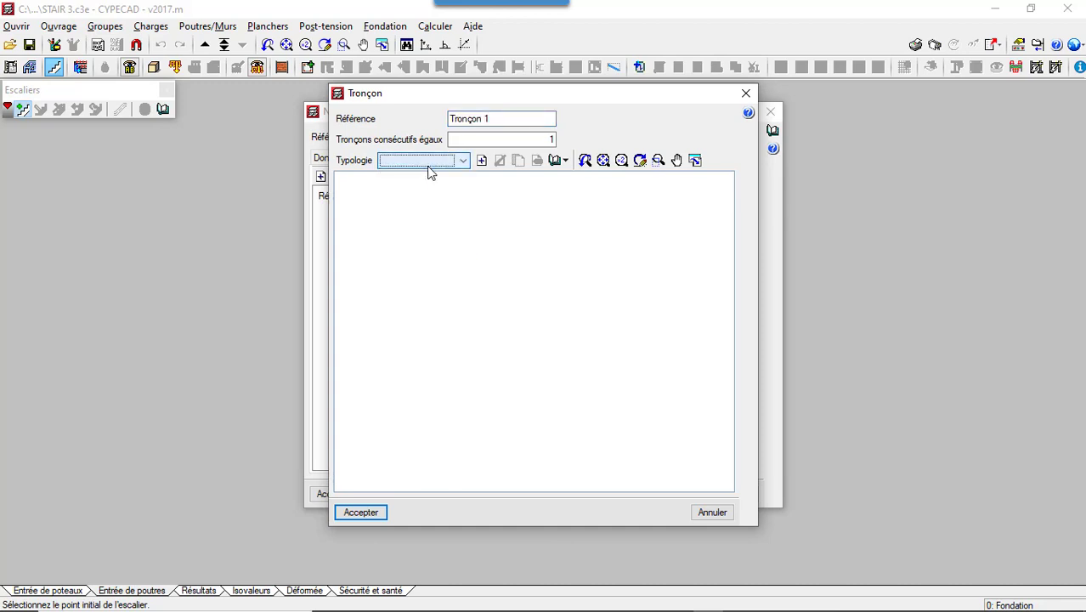
left_click(482, 161)
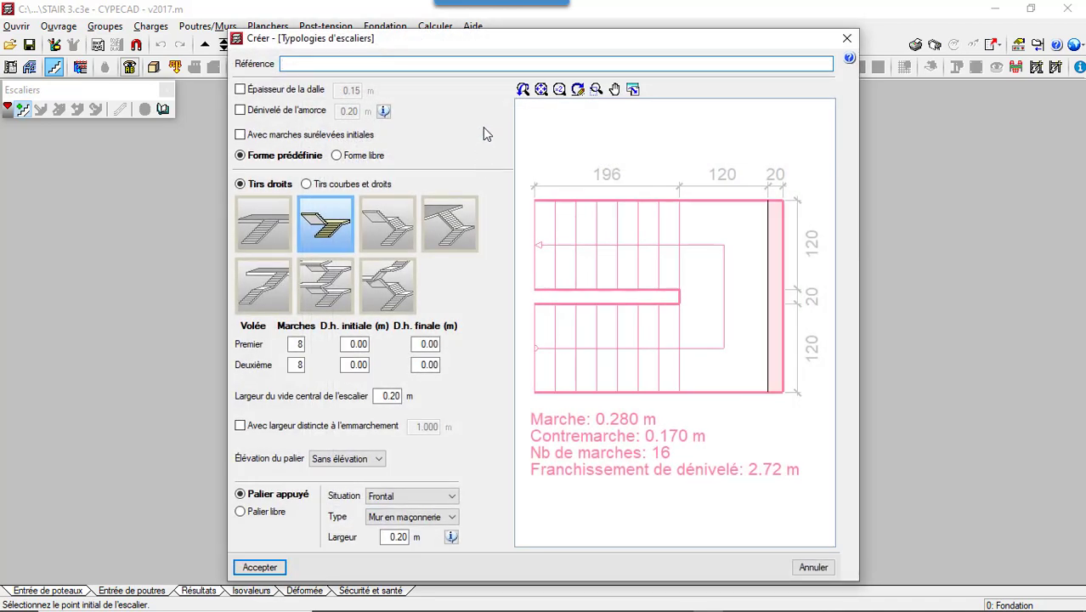
- Enable the 0.15 m slab thickness, review the starter level-difference diagram and choose the predefined straight shape with four flights
left_click(240, 90)
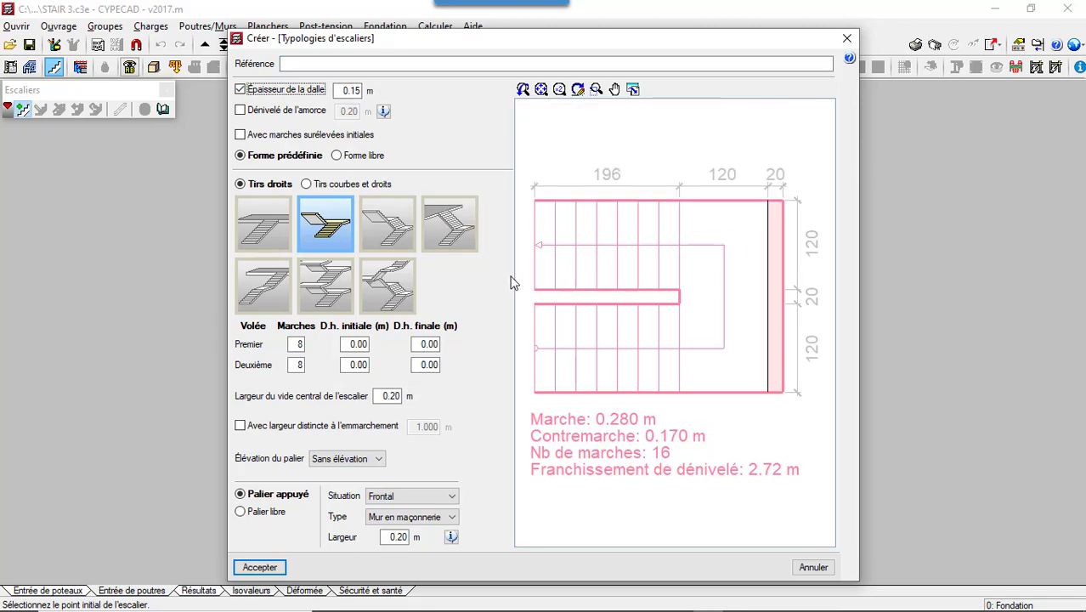
left_click(384, 112)
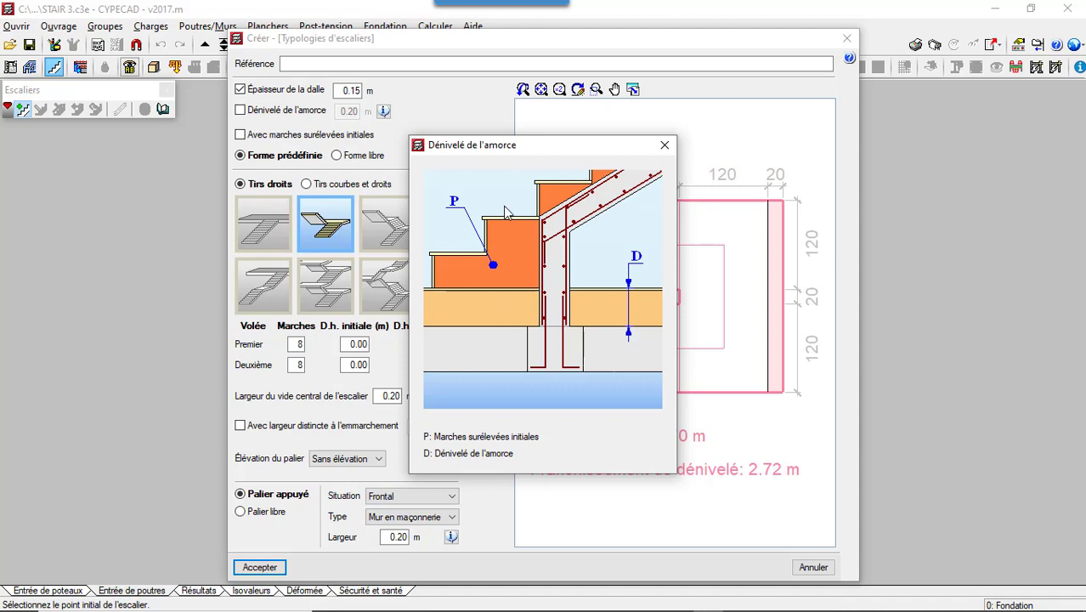
left_click(664, 145)
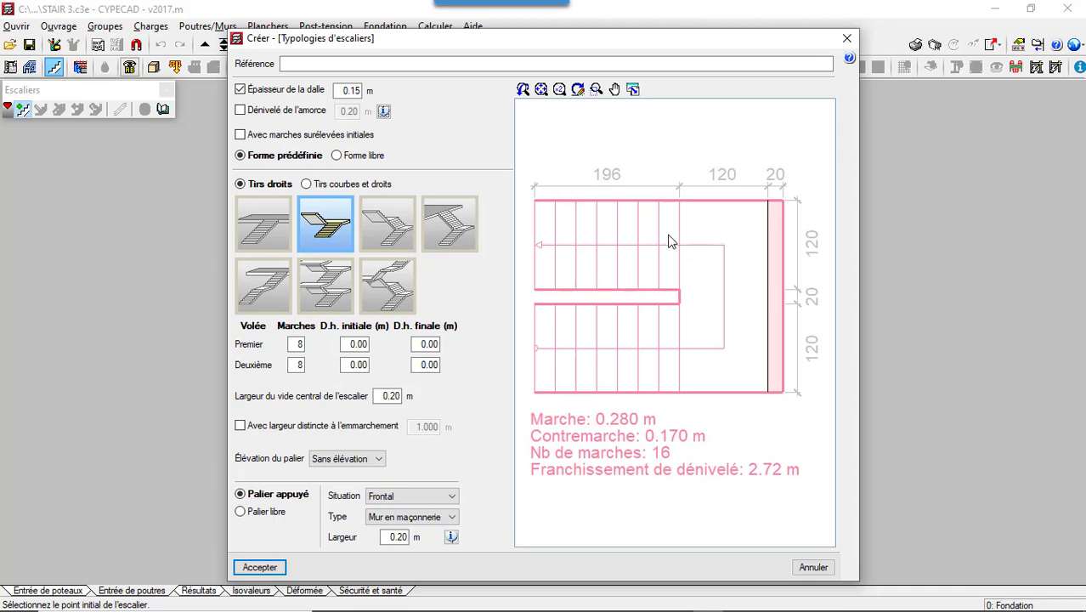
left_click(377, 289)
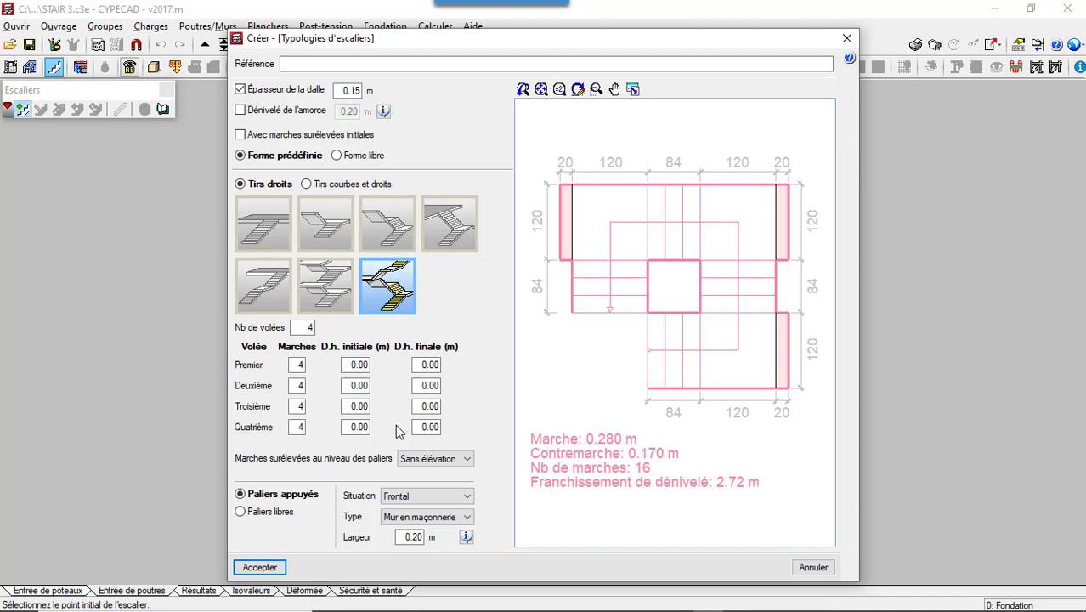
- Set the number of steps to 5 for each of the first, second and third flights
left_click(302, 365)
key("BackSpace")
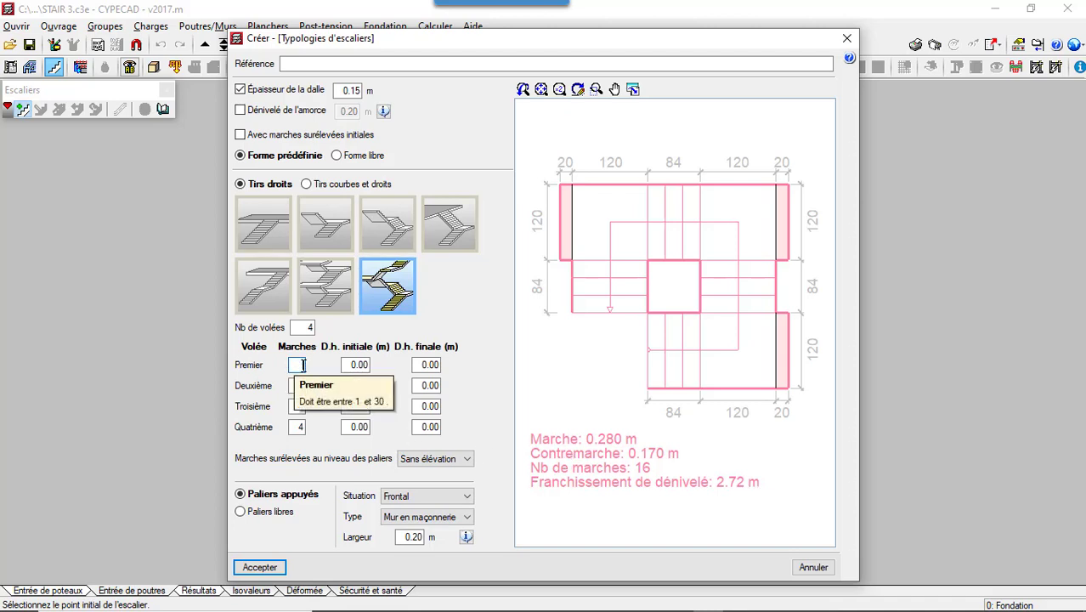
type("5")
left_click(302, 385)
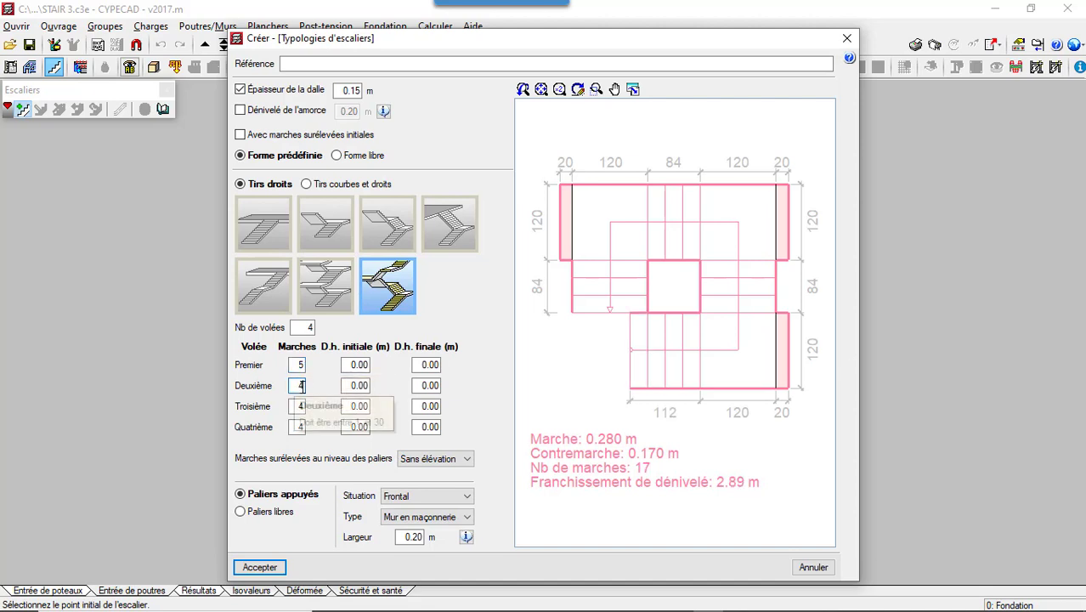
key("BackSpace")
type("5")
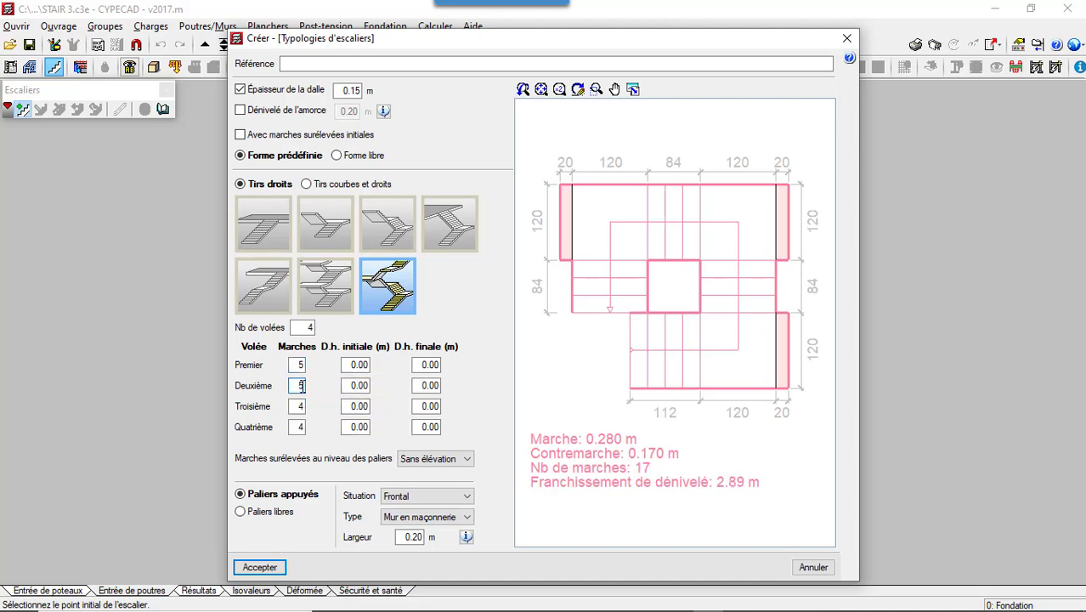
left_click(302, 407)
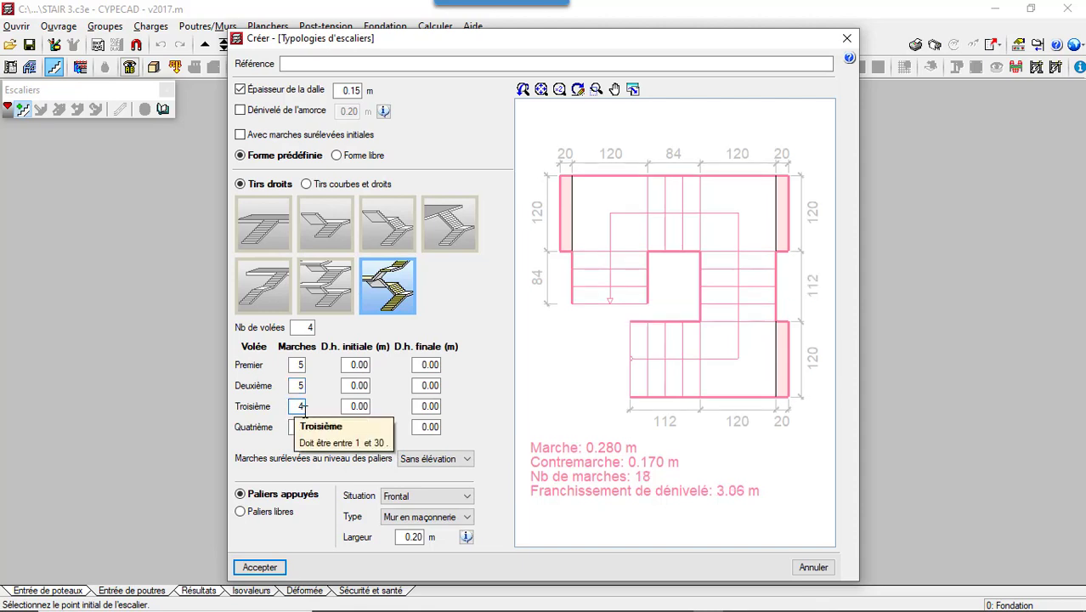
key("BackSpace")
type("5")
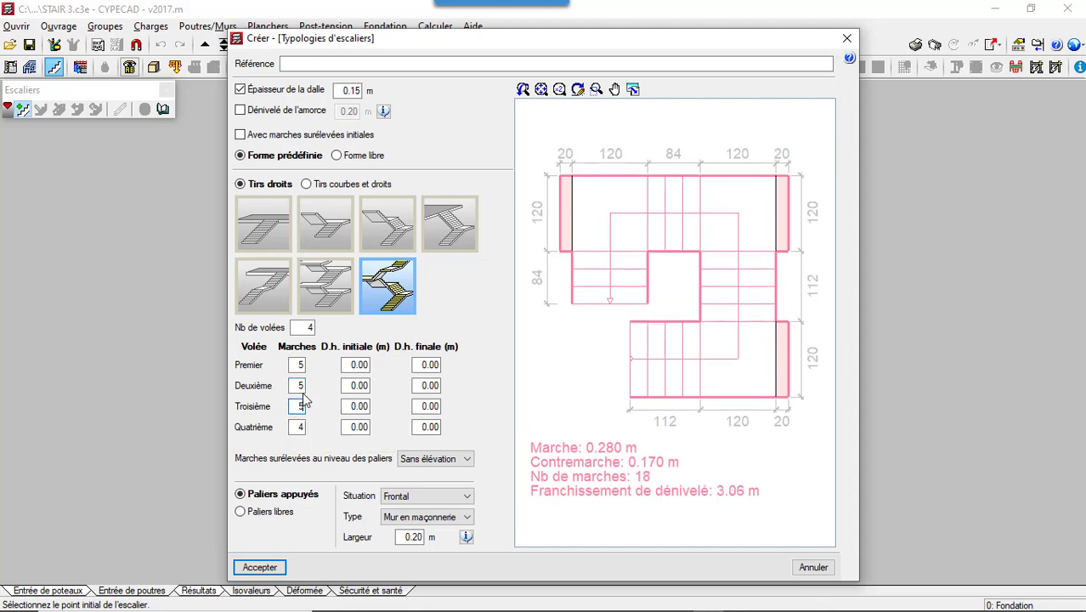
left_click(303, 387)
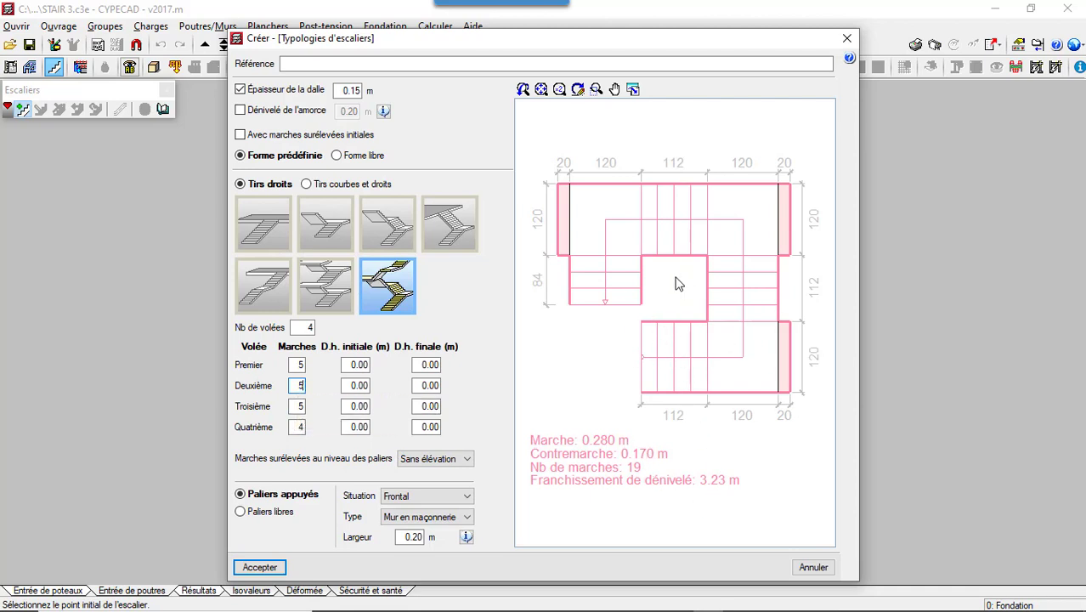
- Set the landing support type to Mur en béton and save the typology with the reference STAIR 4 PAILLASSE
left_click(414, 518)
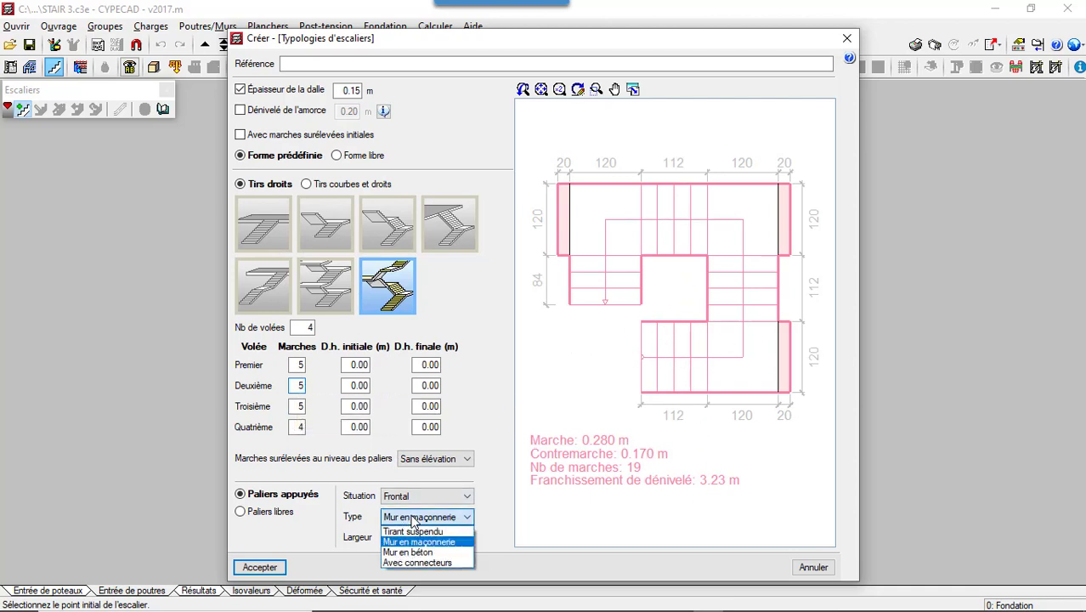
left_click(414, 553)
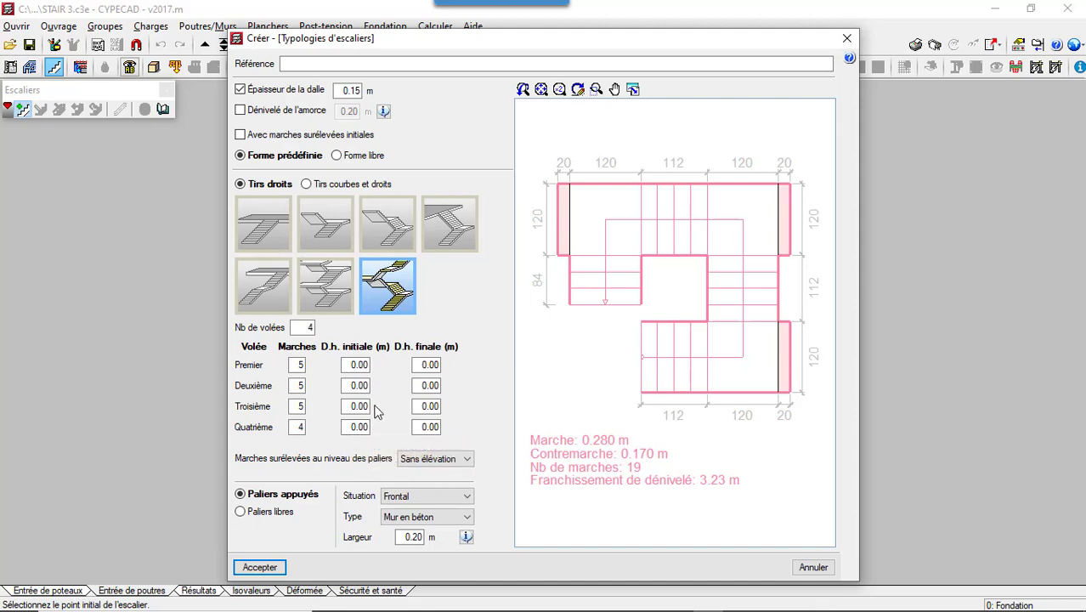
left_click(272, 572)
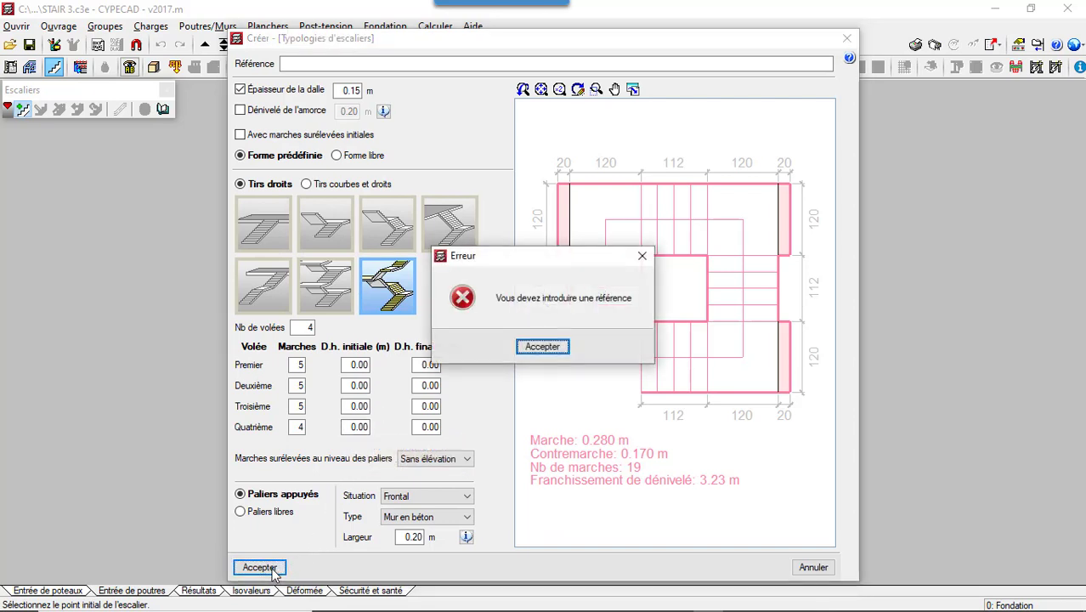
left_click(642, 255)
left_click(329, 62)
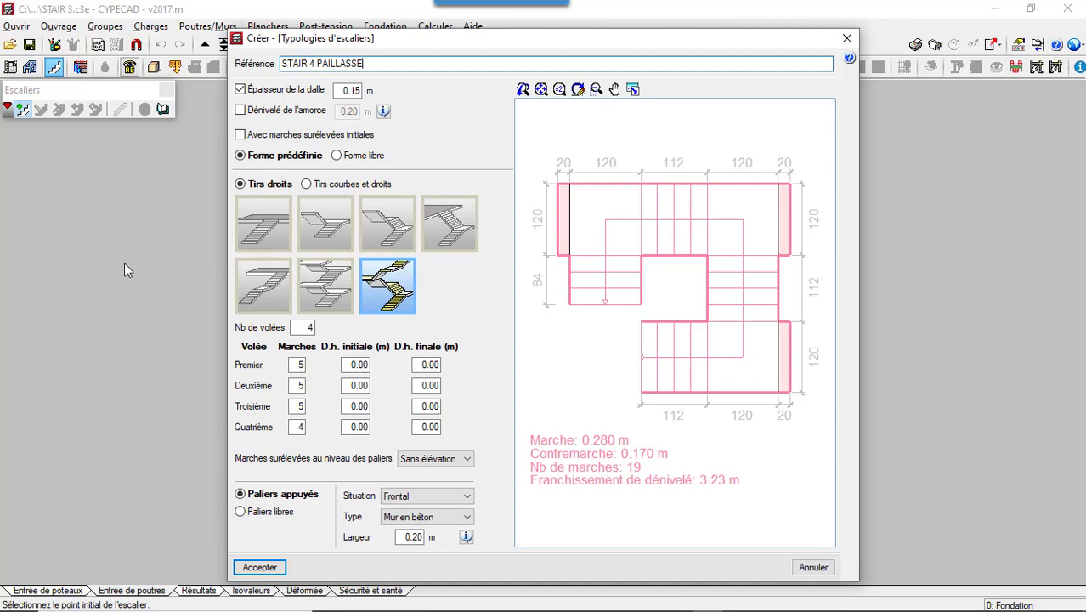
left_click(270, 567)
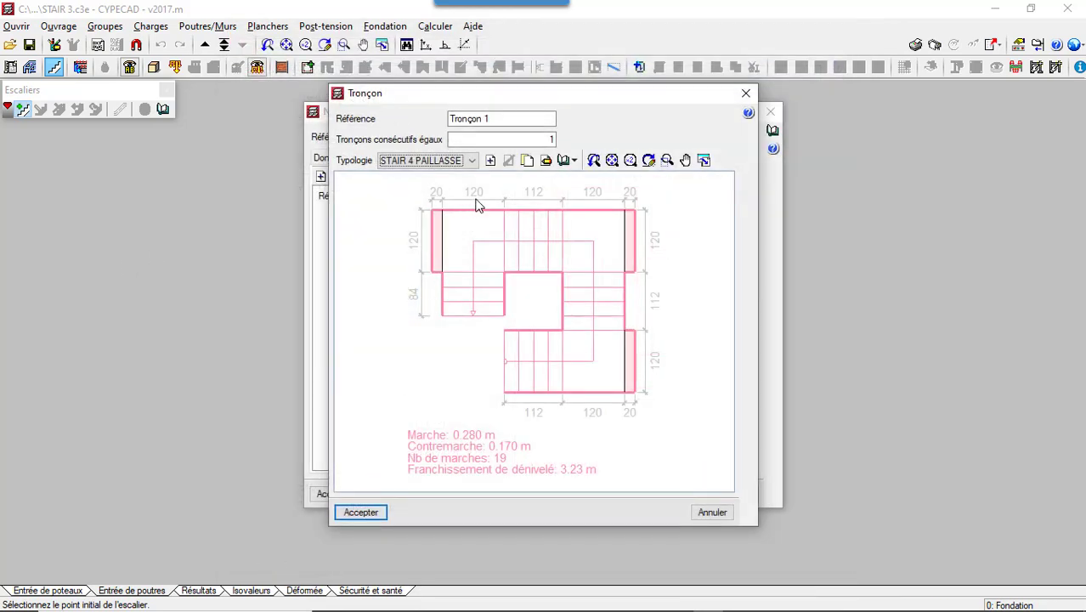
- Review the stair typologies stored in the library and their predefined geometry
left_click(574, 160)
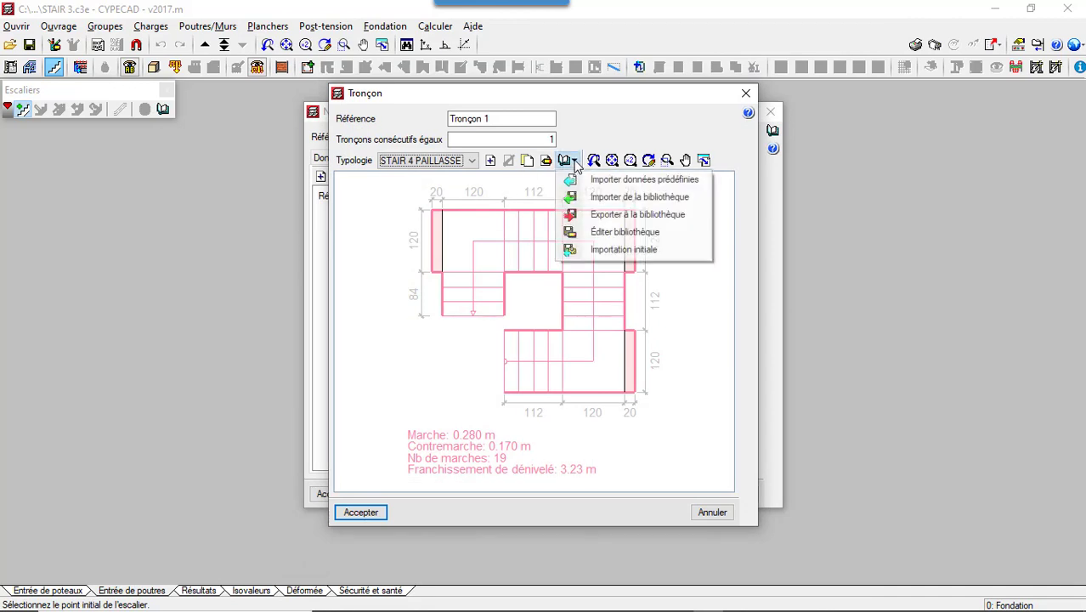
left_click(638, 233)
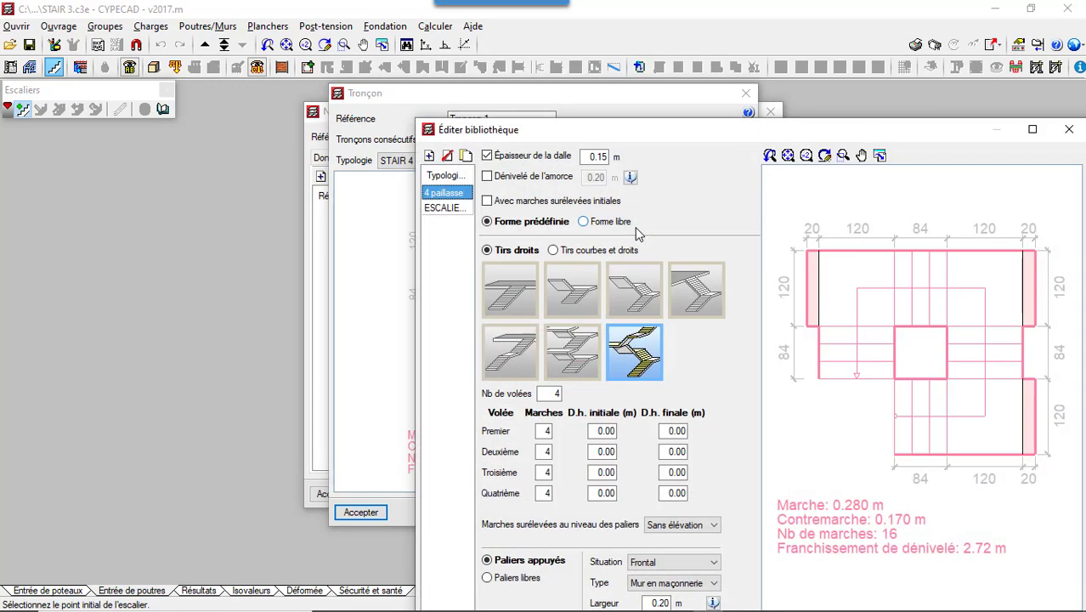
left_click_drag(660, 132, 537, 88)
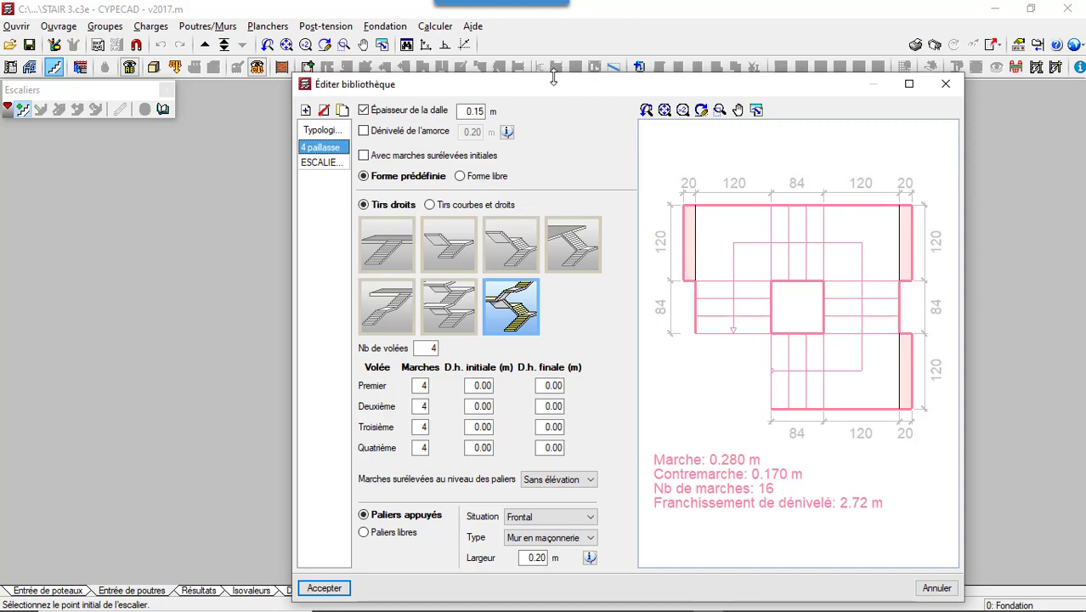
left_click(328, 588)
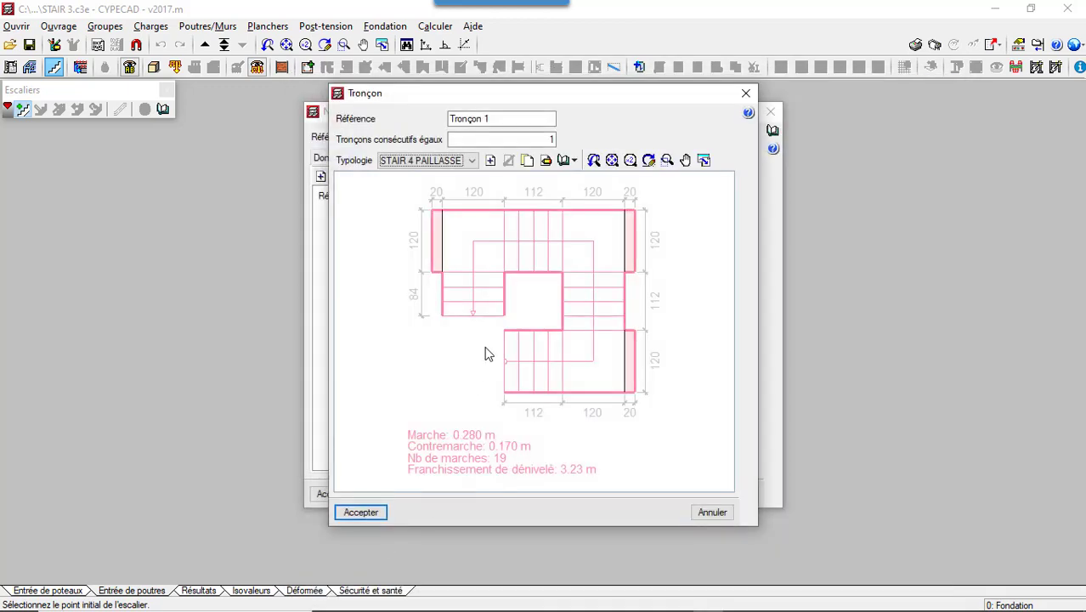
- Export the STAIR 4 PAILLASSE typology to the library
left_click(567, 161)
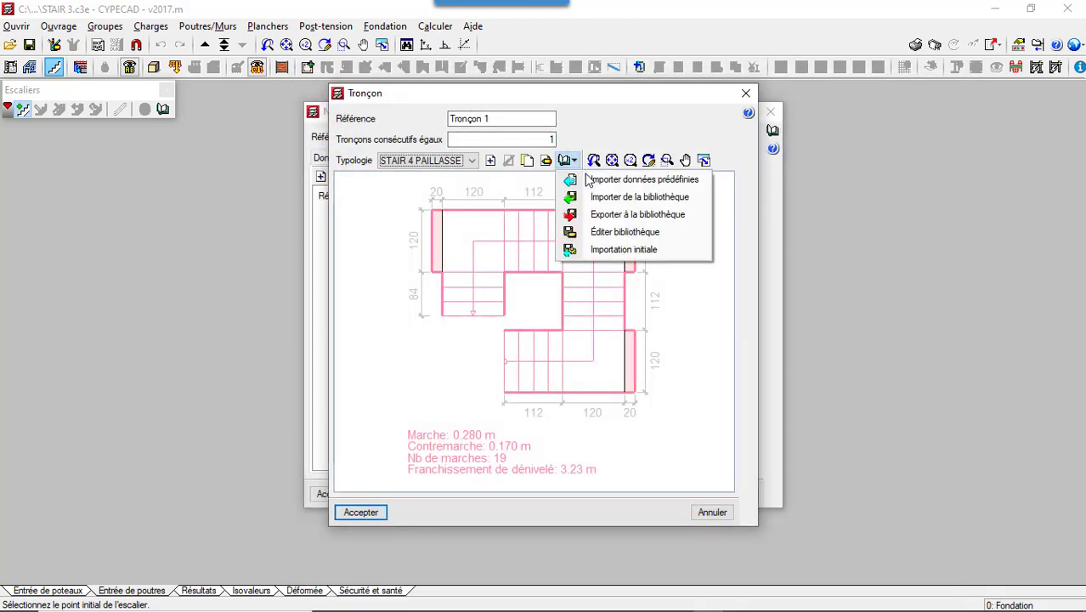
left_click(604, 216)
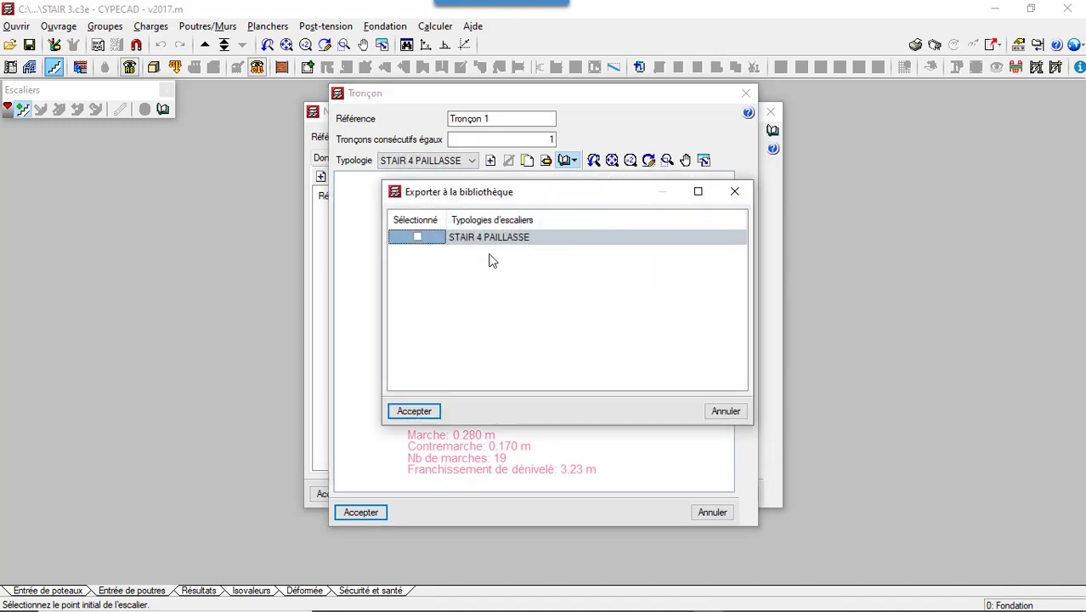
left_click(417, 238)
left_click(414, 410)
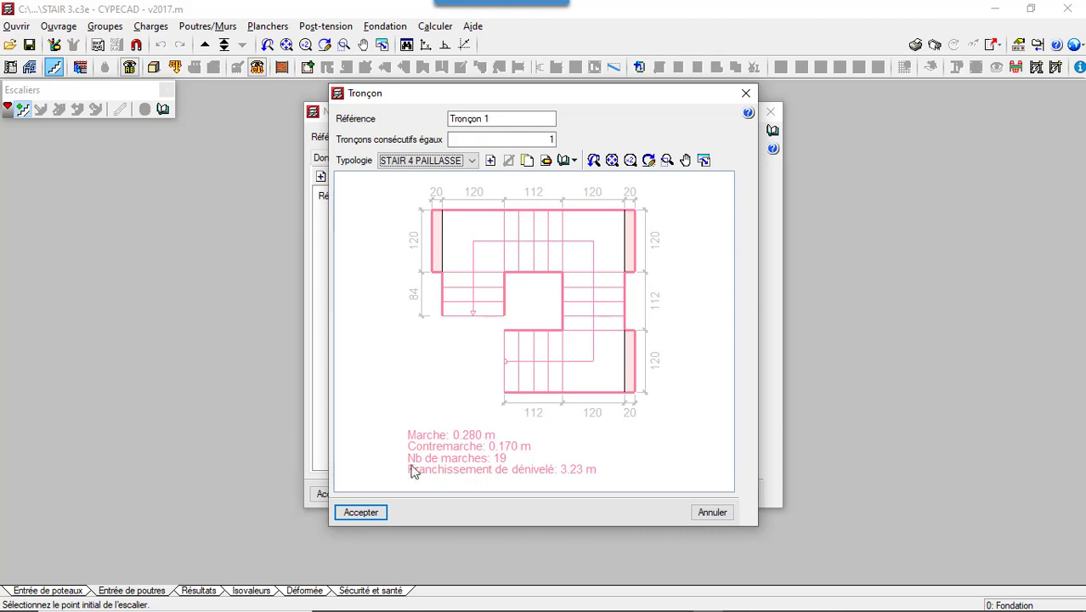
- Accept section Tronçon 1 and stair core Escalier 1, and place the staircase in the foundation plan with its first flight running horizontally rightward
left_click(363, 512)
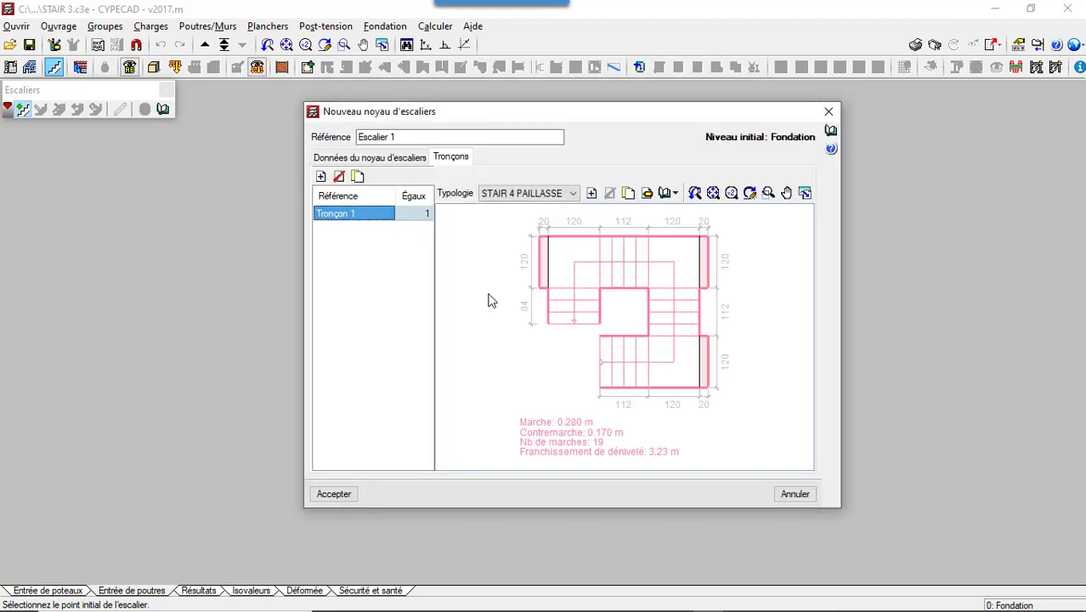
left_click(336, 494)
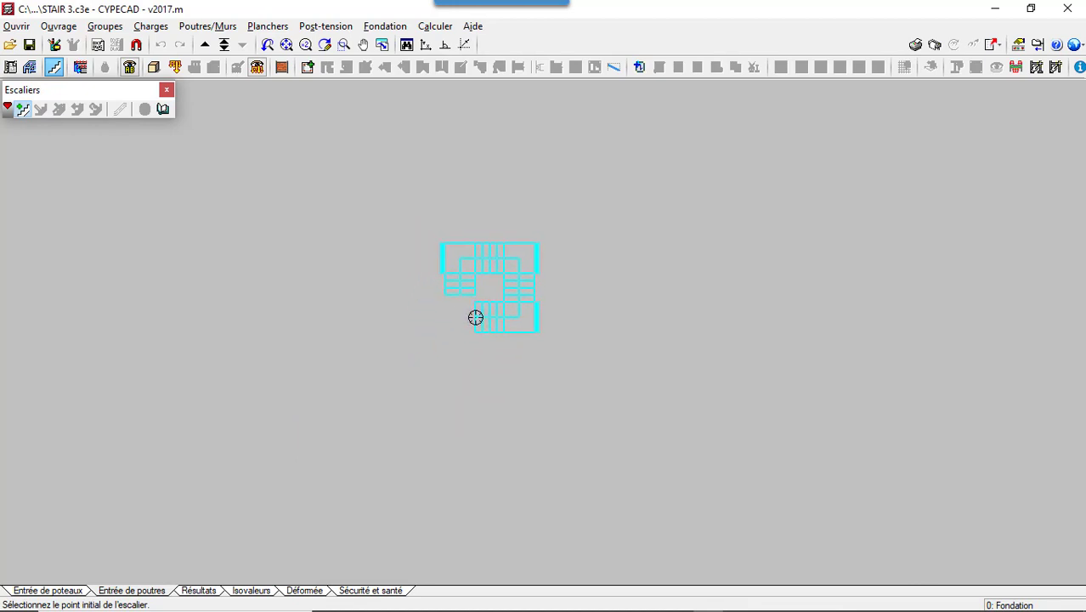
left_click(492, 331)
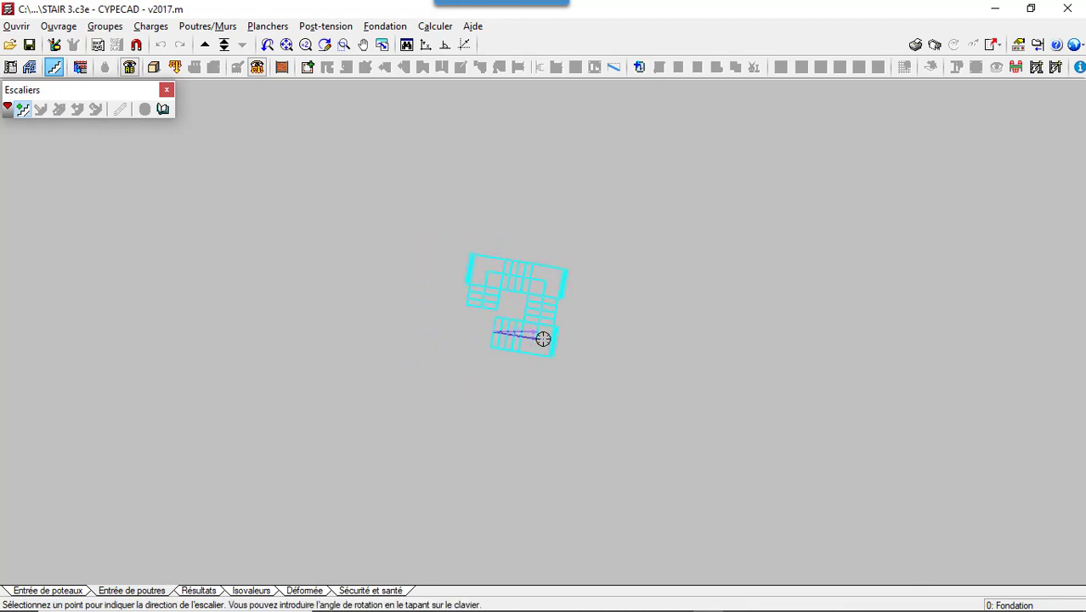
scroll(586, 323, "up", 1)
scroll(587, 329, "up", 2)
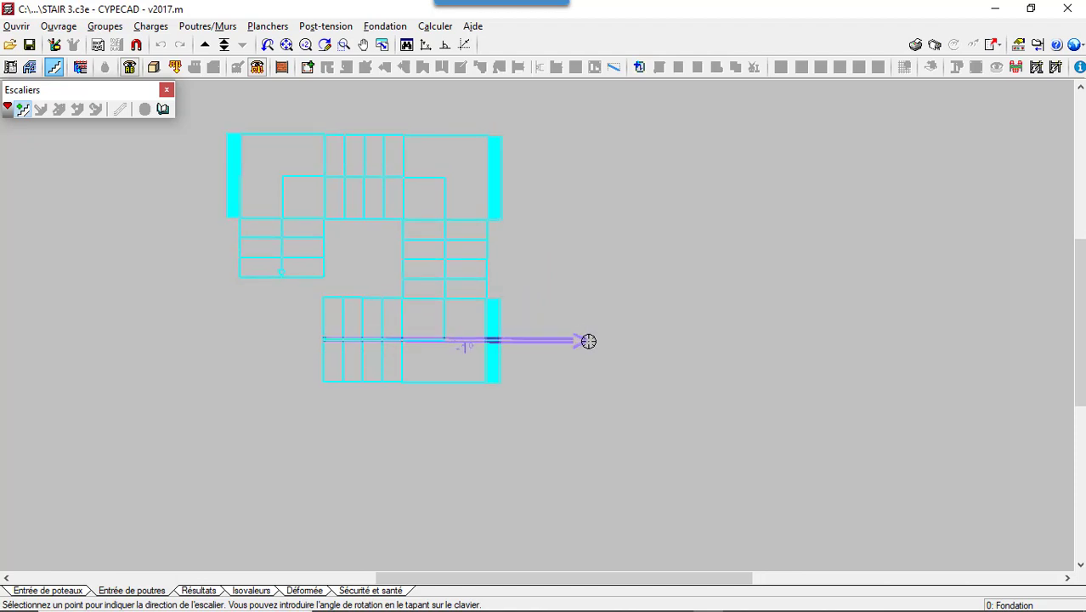
left_click(589, 338)
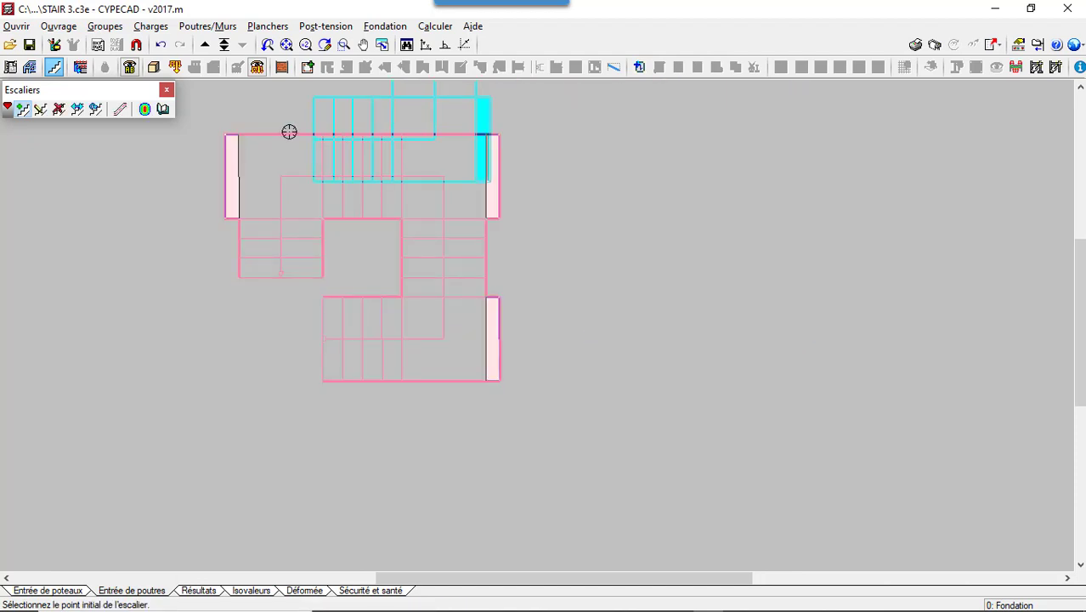
left_click(555, 317)
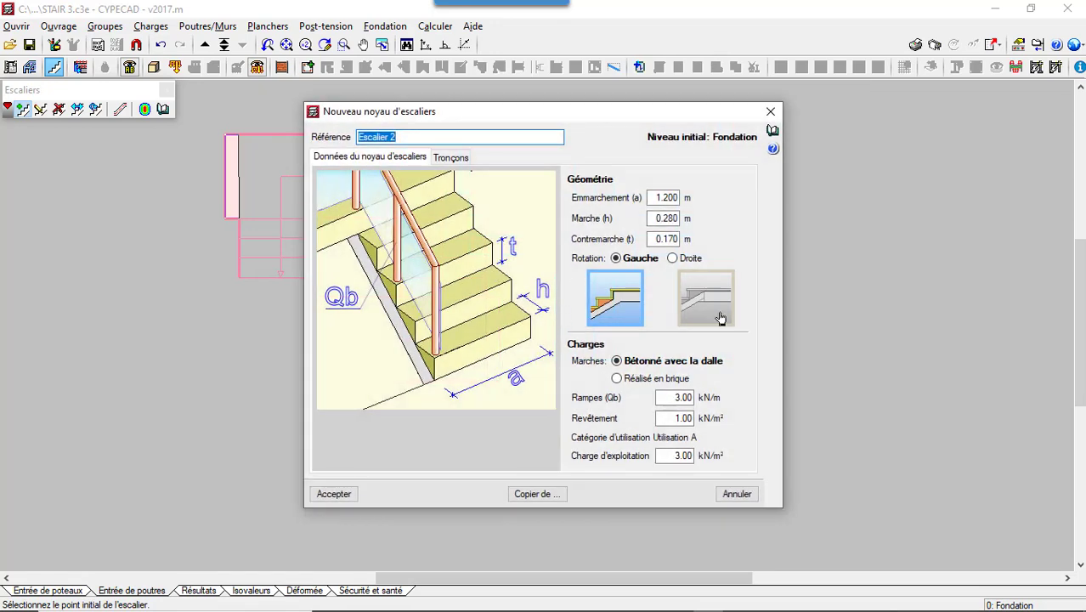
left_click(737, 494)
scroll(532, 308, "down", 2)
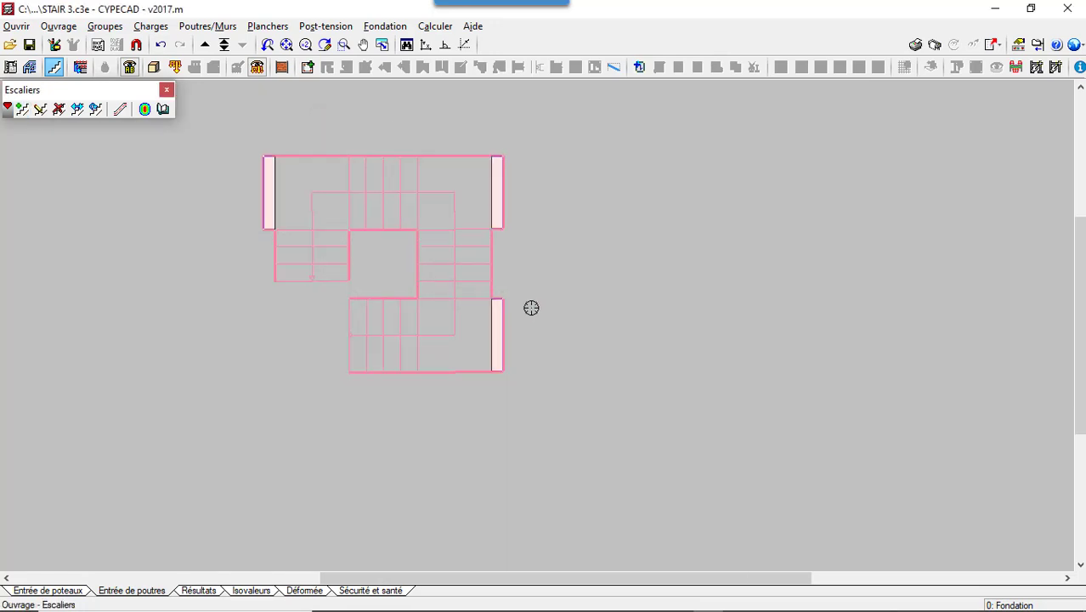
scroll(289, 267, "up", 3)
scroll(279, 244, "up", 1)
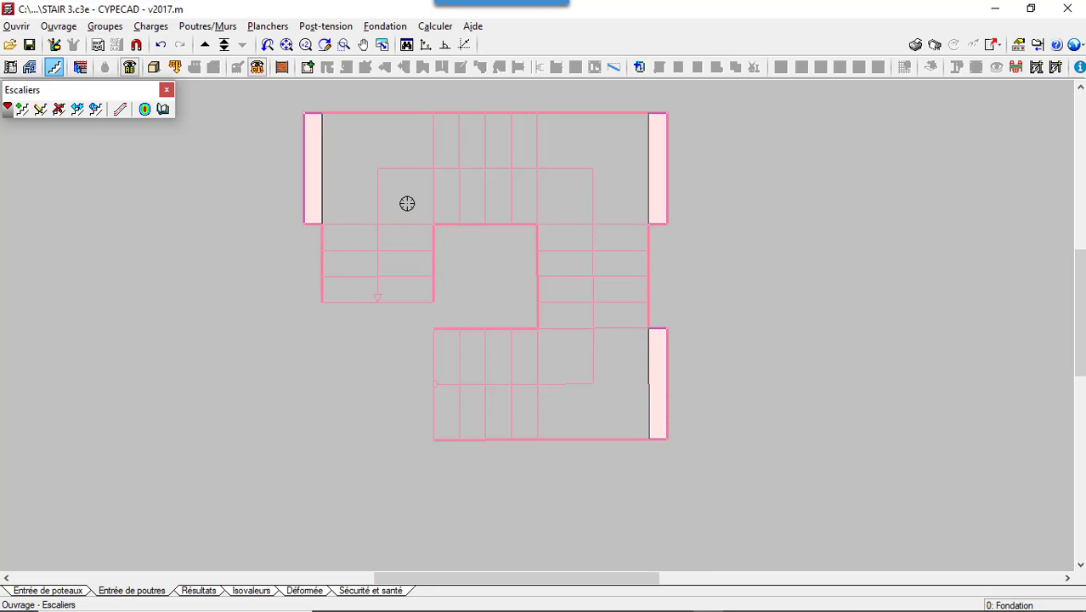
- Go to the Plancher 1 group and configure a new rectangular dropped beam, 20 cm wide and 40 cm high, without the under-floor option
left_click(224, 45)
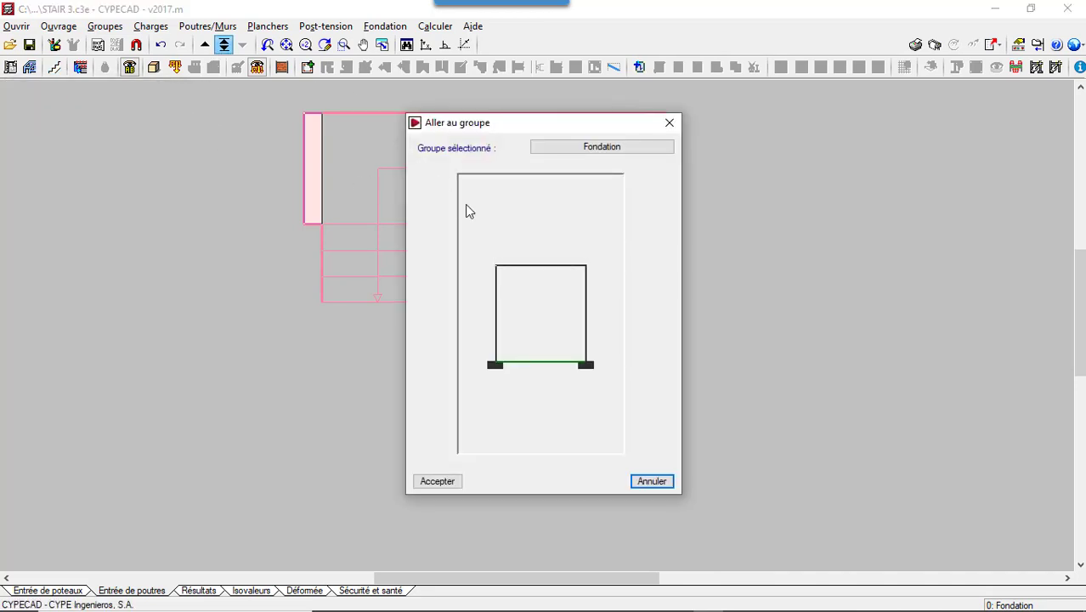
left_click(549, 266)
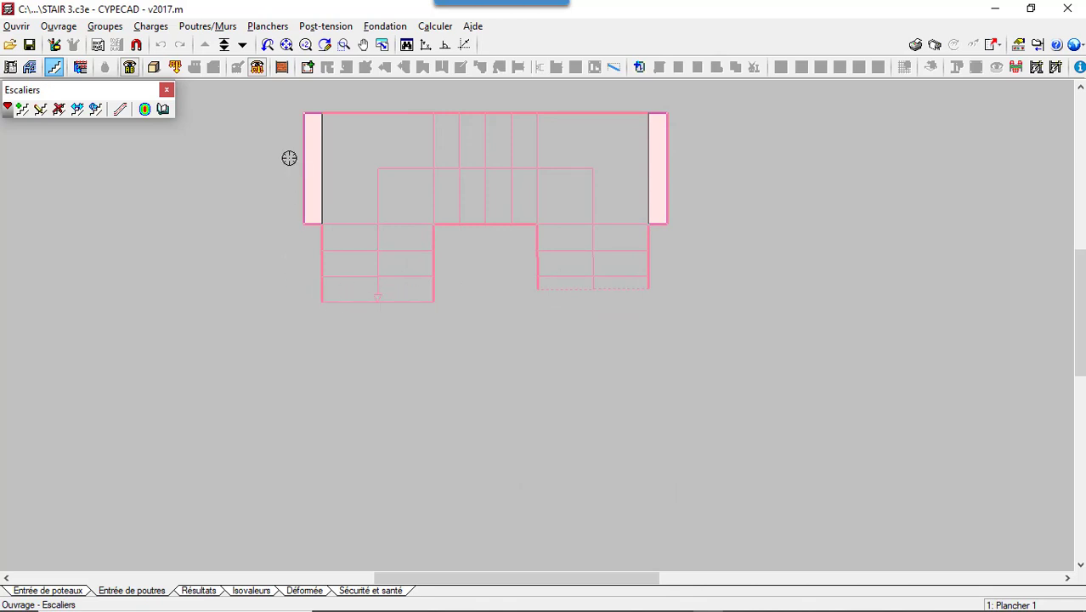
left_click(201, 25)
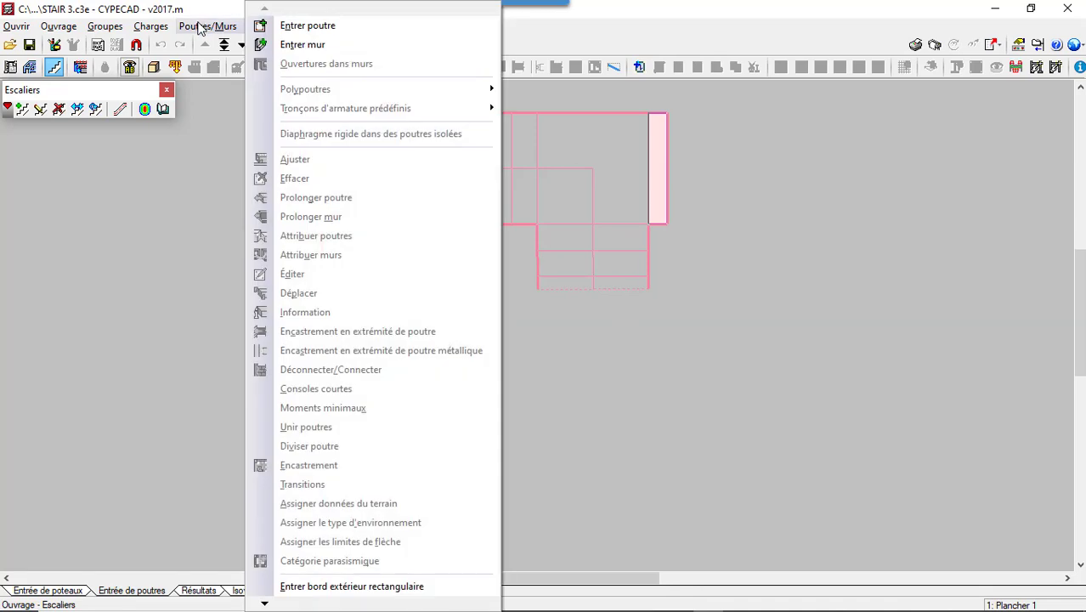
left_click(301, 26)
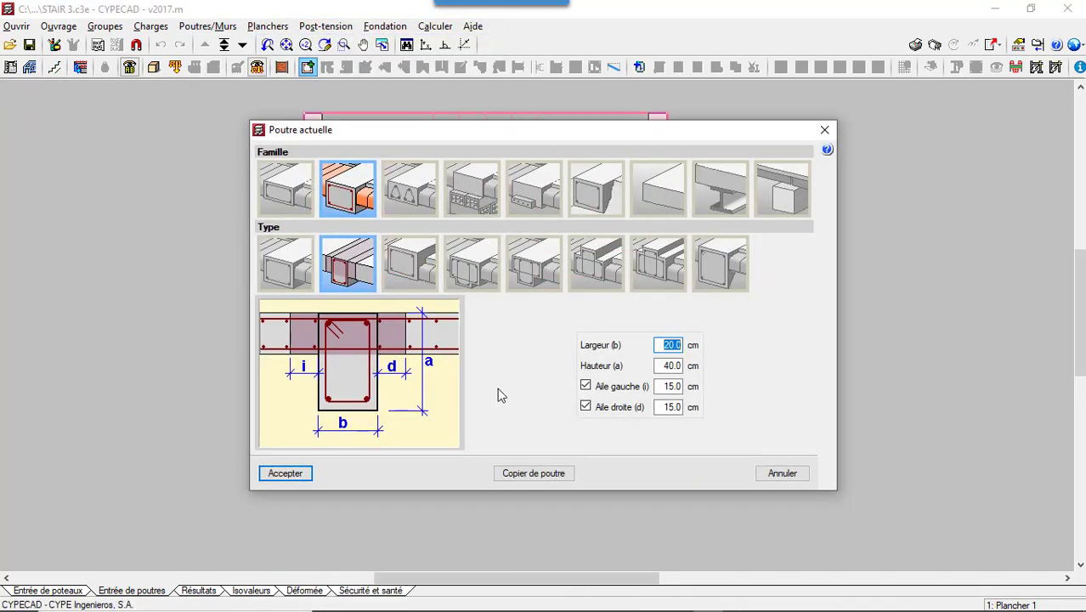
left_click(282, 274)
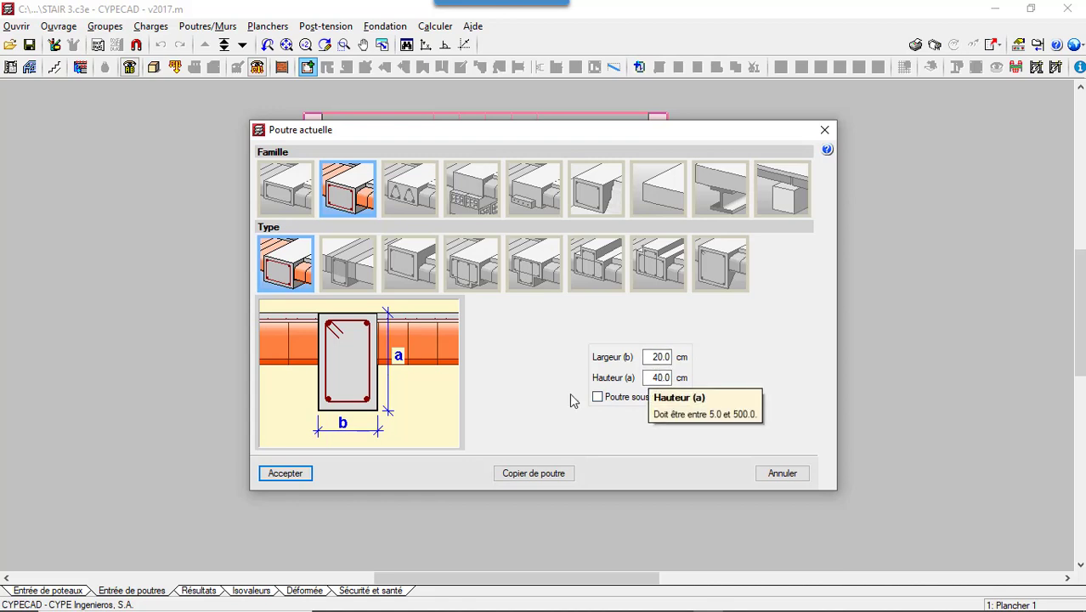
left_click(599, 398)
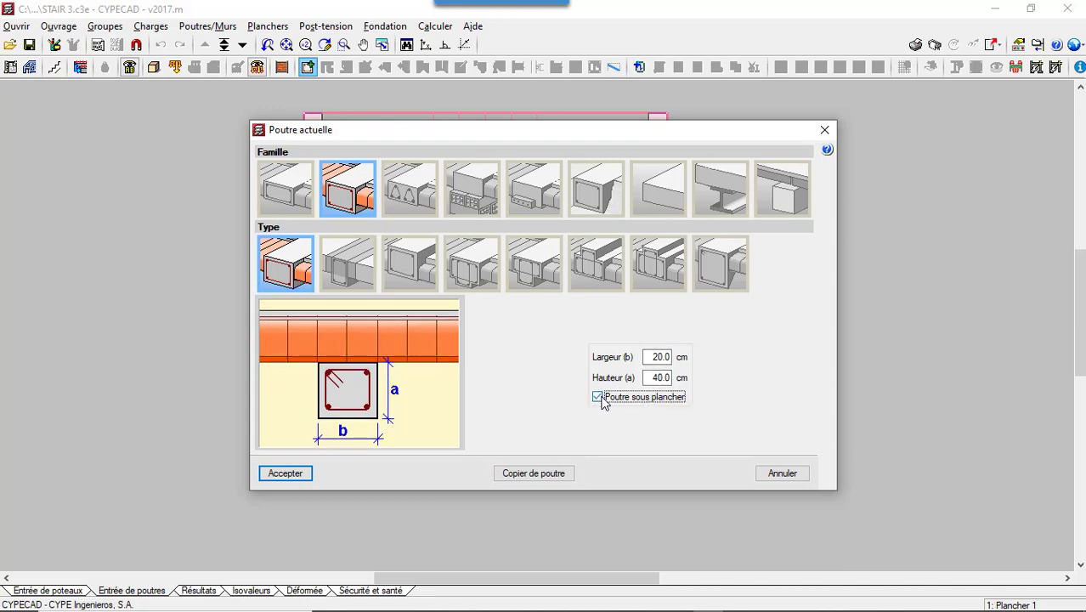
left_click(601, 397)
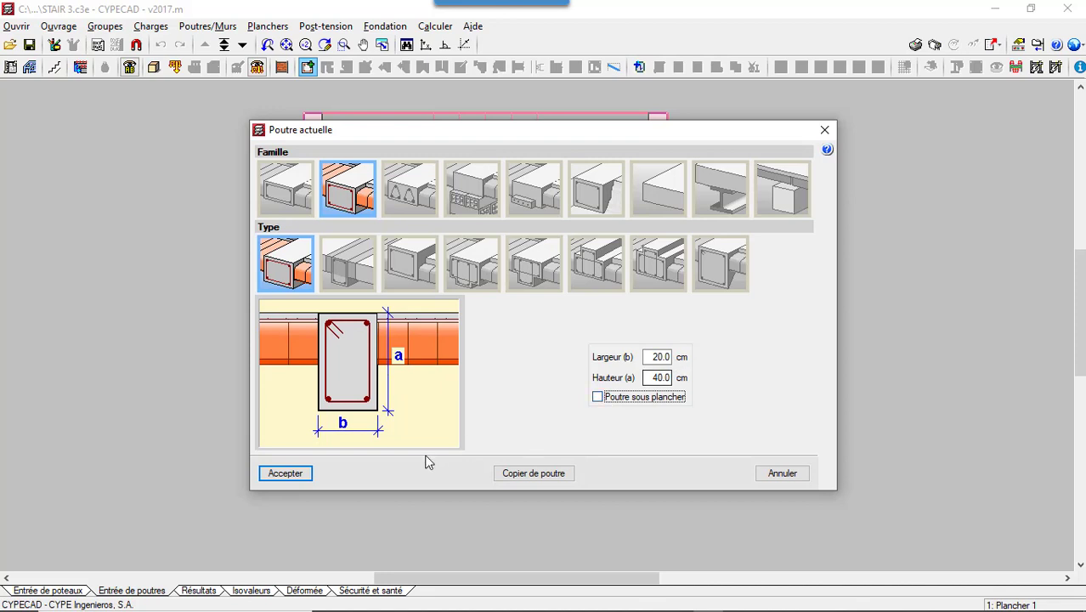
left_click(278, 473)
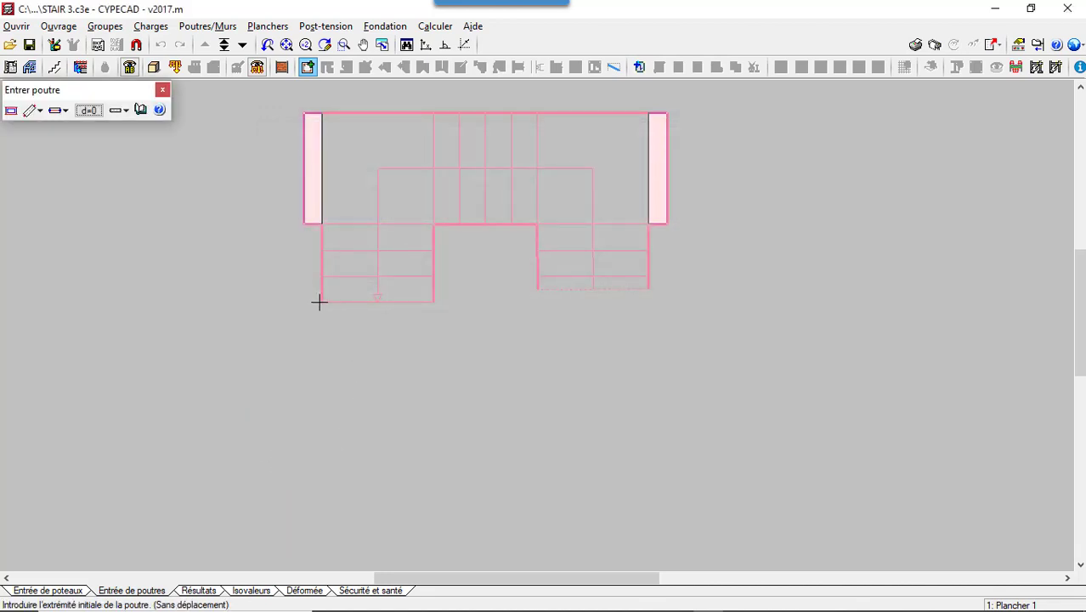
- Draw a horizontal 20x40 beam across the arrival edge of the last flight, extending slightly past both sides of the flight
scroll(318, 297, "up", 1)
scroll(335, 299, "up", 1)
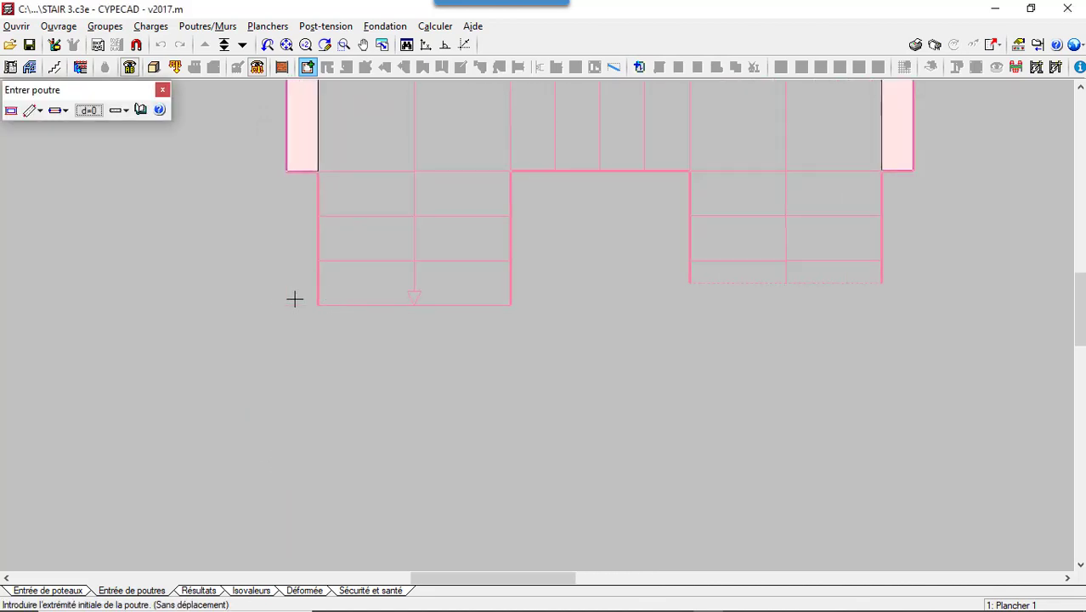
left_click(283, 299)
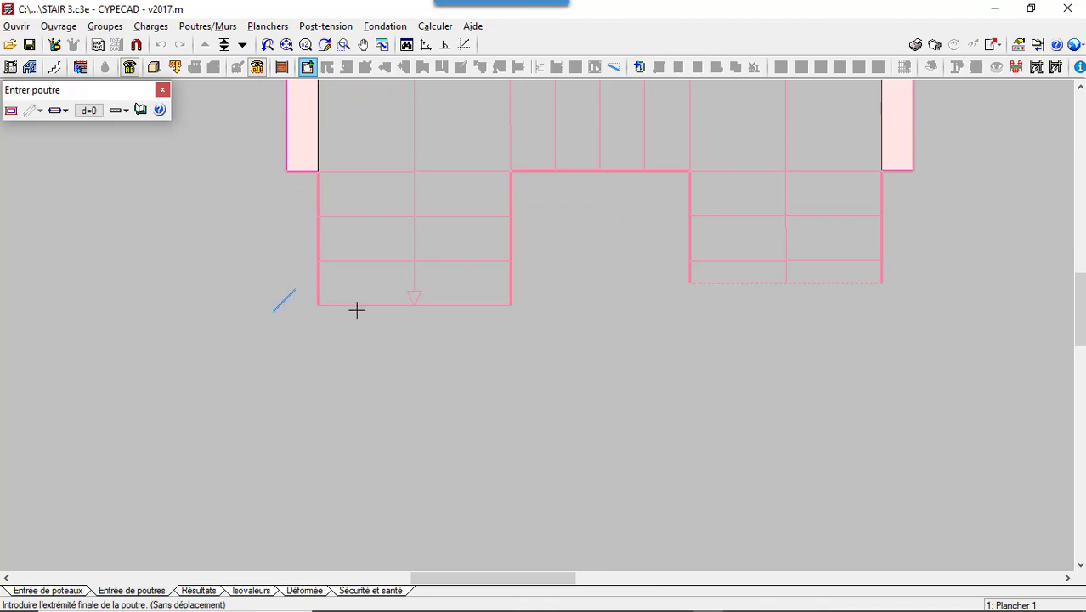
left_click(532, 300)
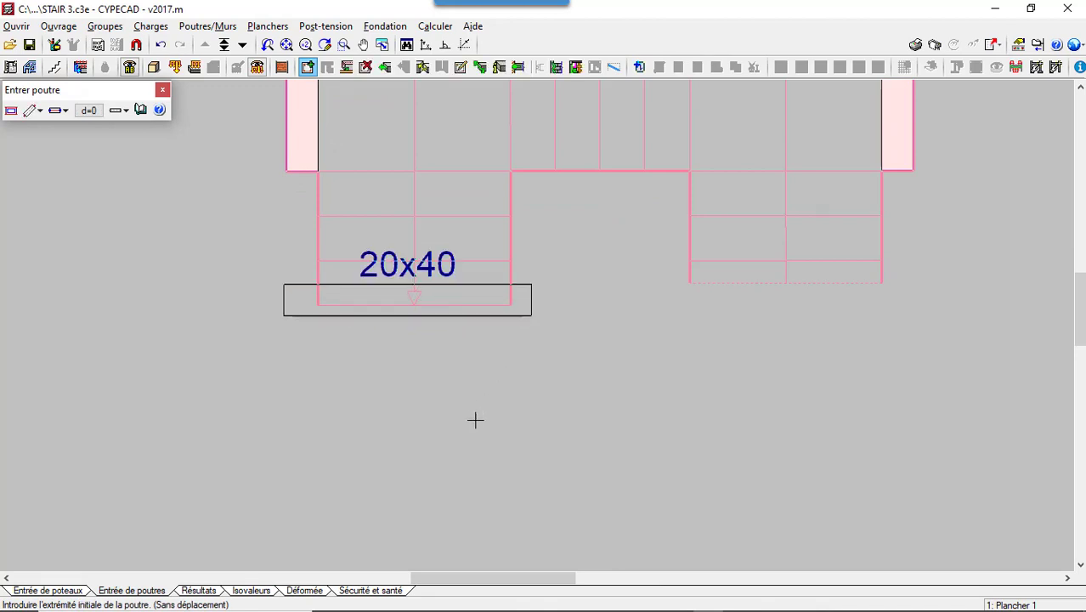
scroll(287, 357, "down", 2)
scroll(255, 336, "down", 1)
scroll(194, 287, "up", 1)
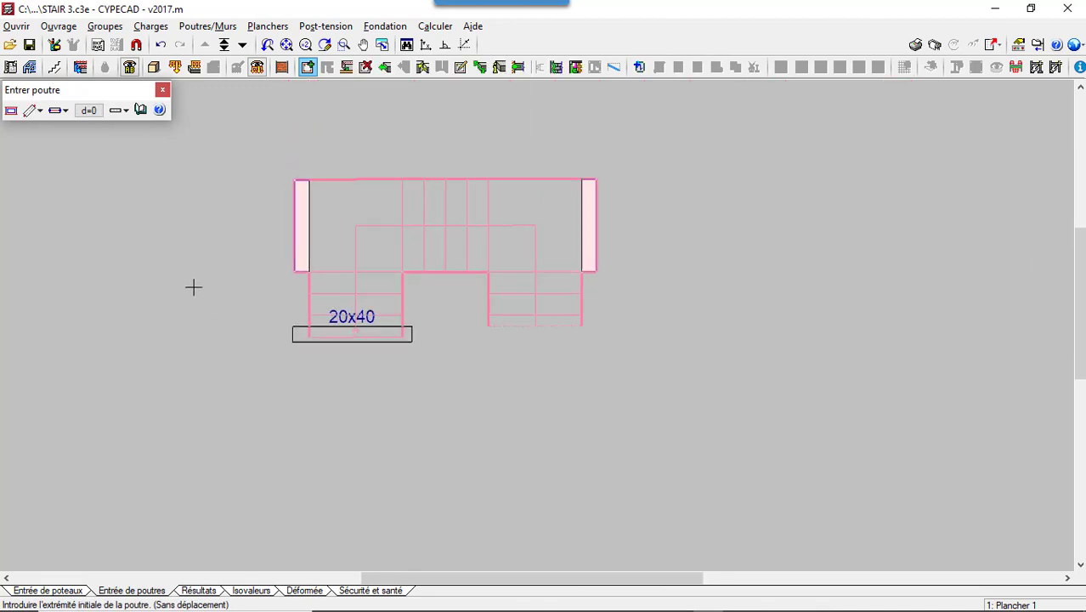
scroll(193, 287, "up", 1)
scroll(194, 287, "up", 1)
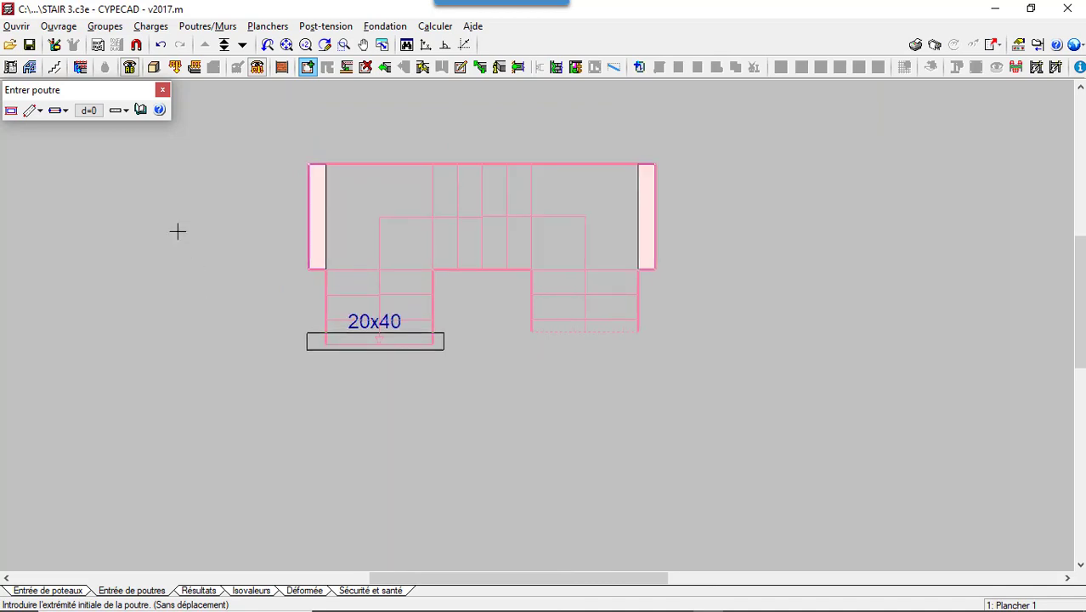
left_click(162, 89)
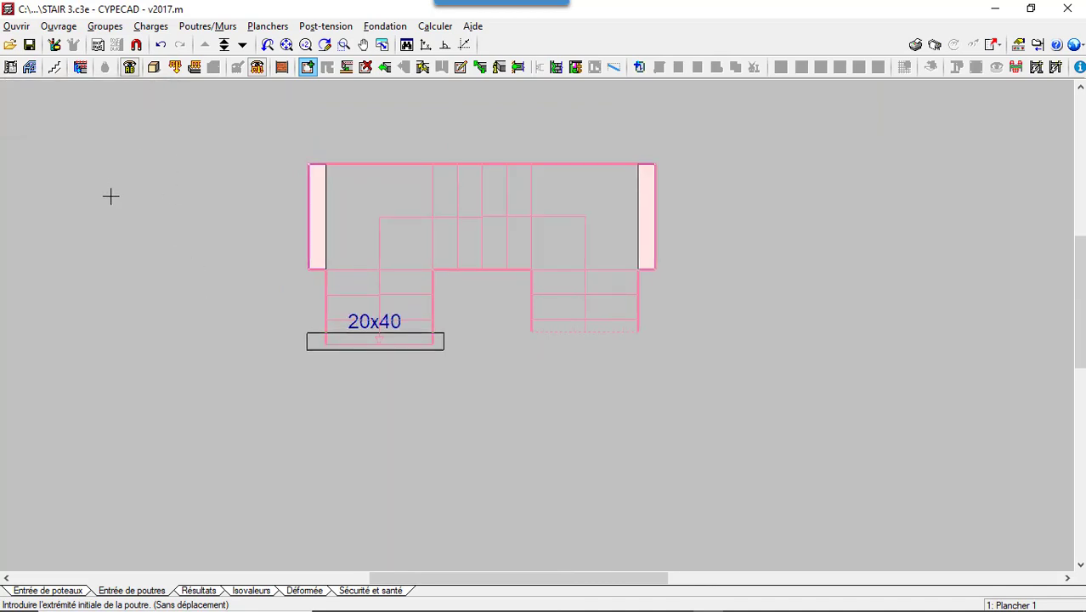
- Calculate the staircase core and examine its reinforcement plan, starting with the plan view and Section A-A
left_click(53, 67)
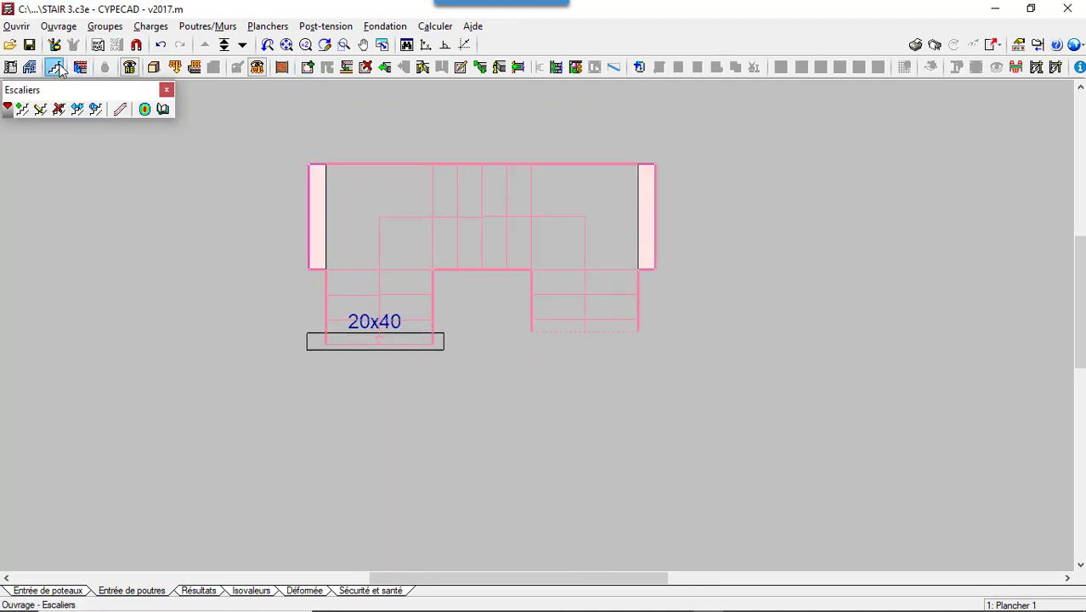
left_click(121, 114)
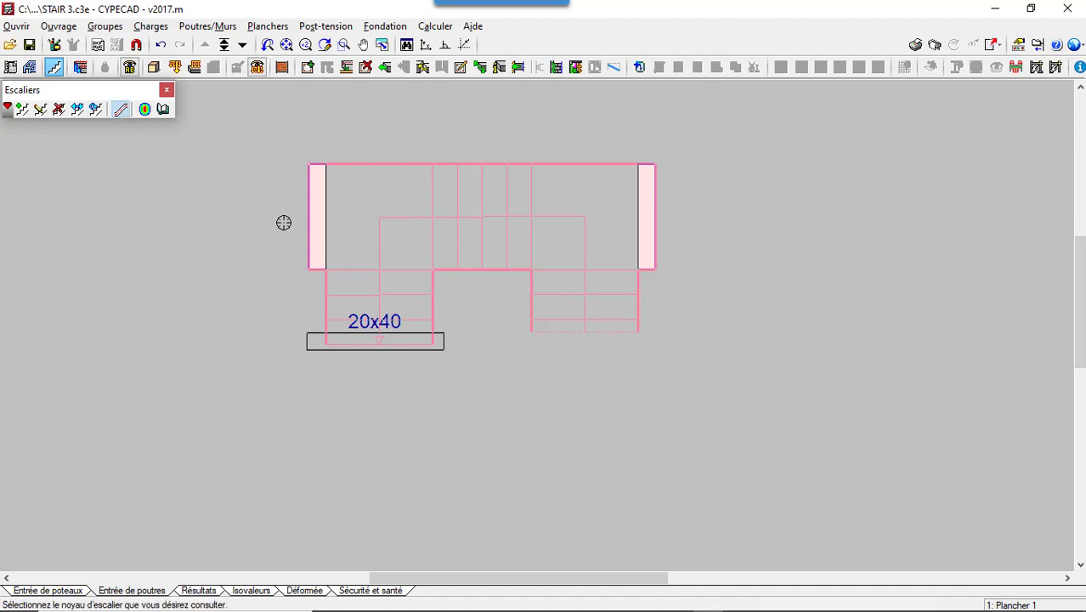
left_click(441, 223)
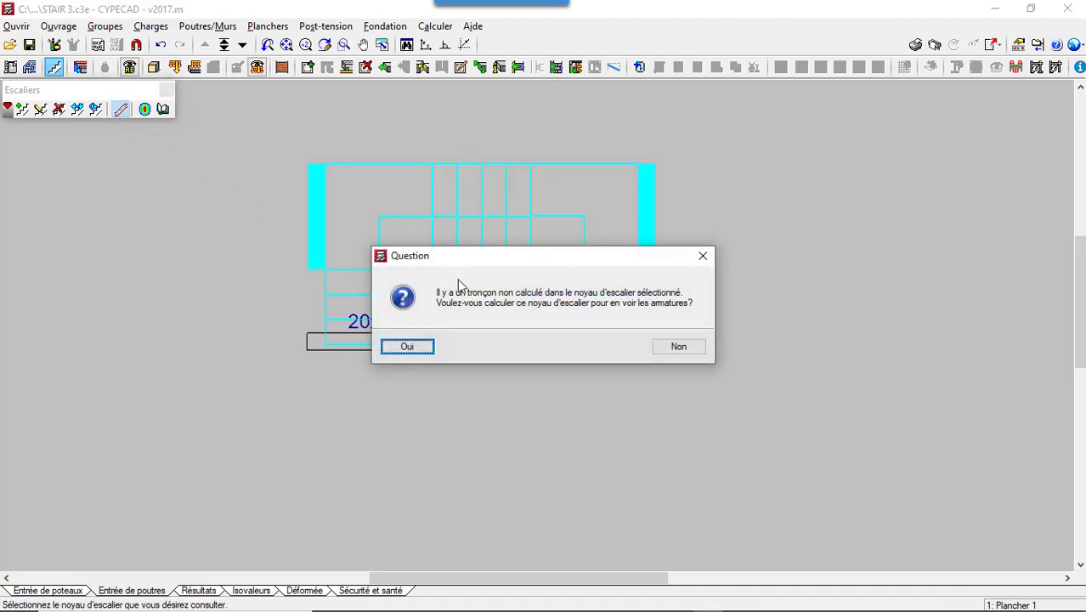
left_click(408, 347)
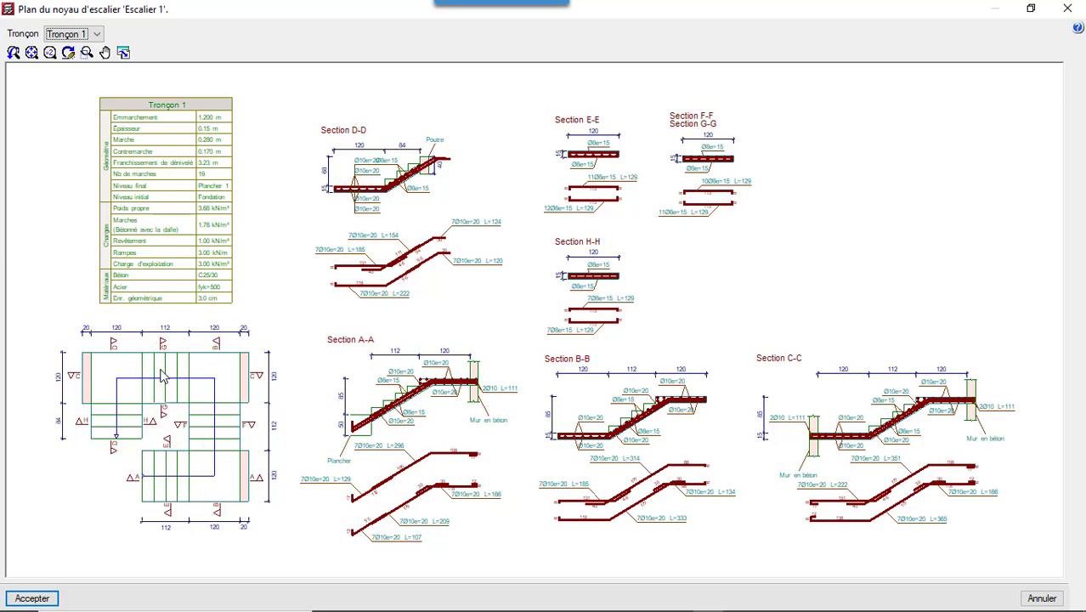
scroll(155, 500, "up", 1)
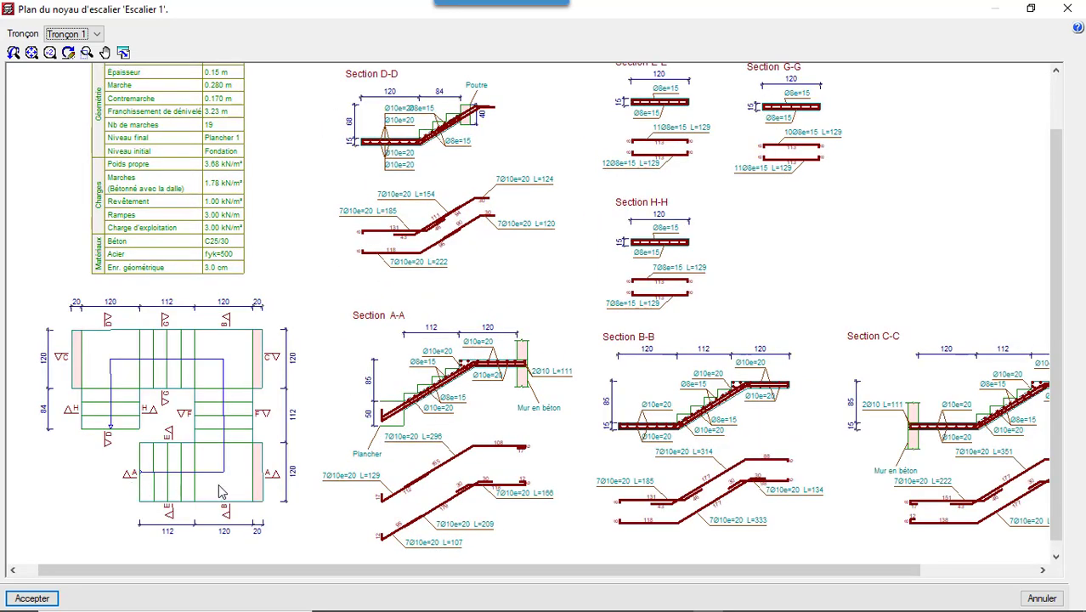
scroll(449, 383, "up", 1)
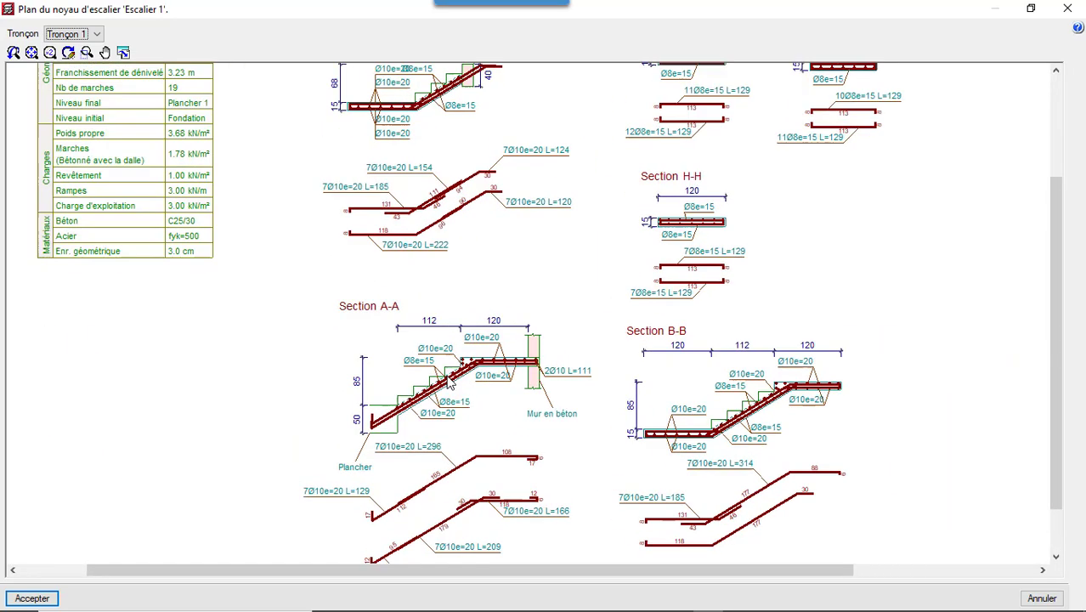
- Examine the bar layout and dimensions of Section A-A and of Section D-D at the arrival beam in the reinforcement plan
scroll(450, 381, "up", 1)
scroll(452, 384, "up", 1)
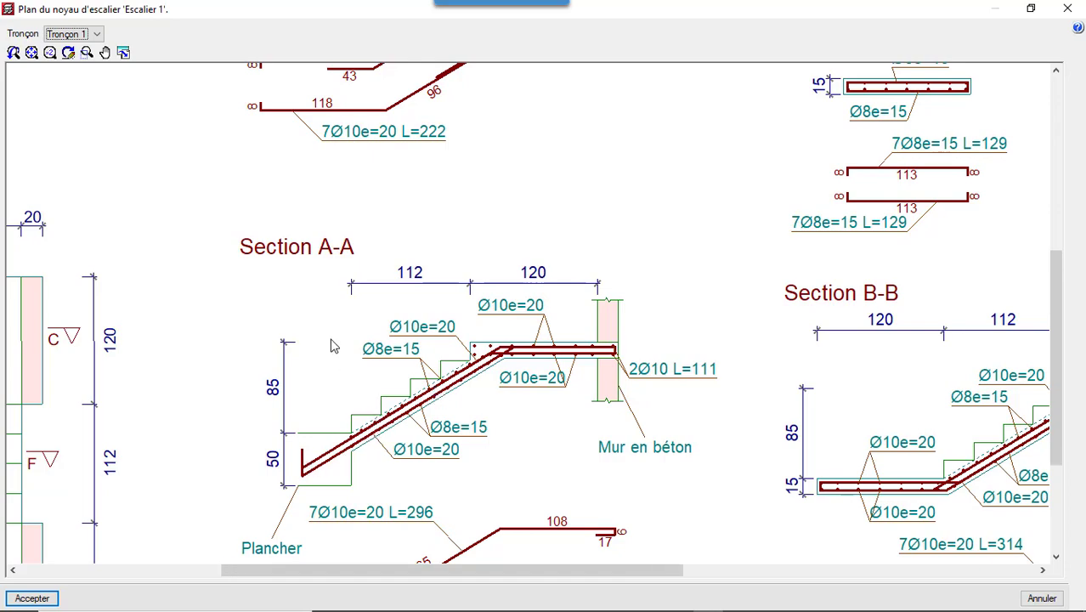
scroll(332, 344, "down", 3)
scroll(333, 344, "down", 3)
scroll(344, 158, "up", 4)
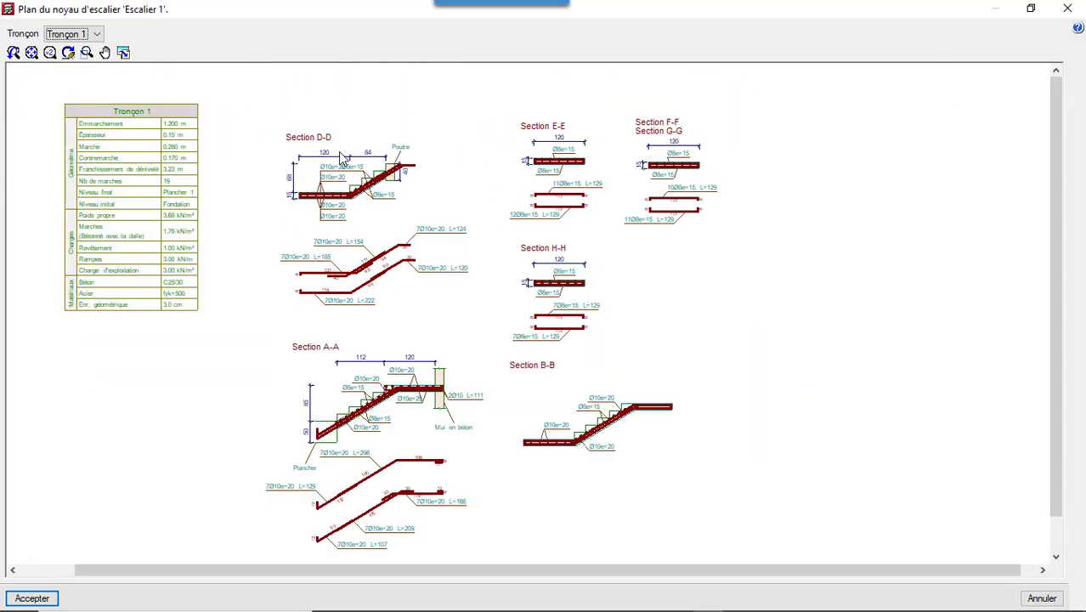
scroll(351, 156, "up", 3)
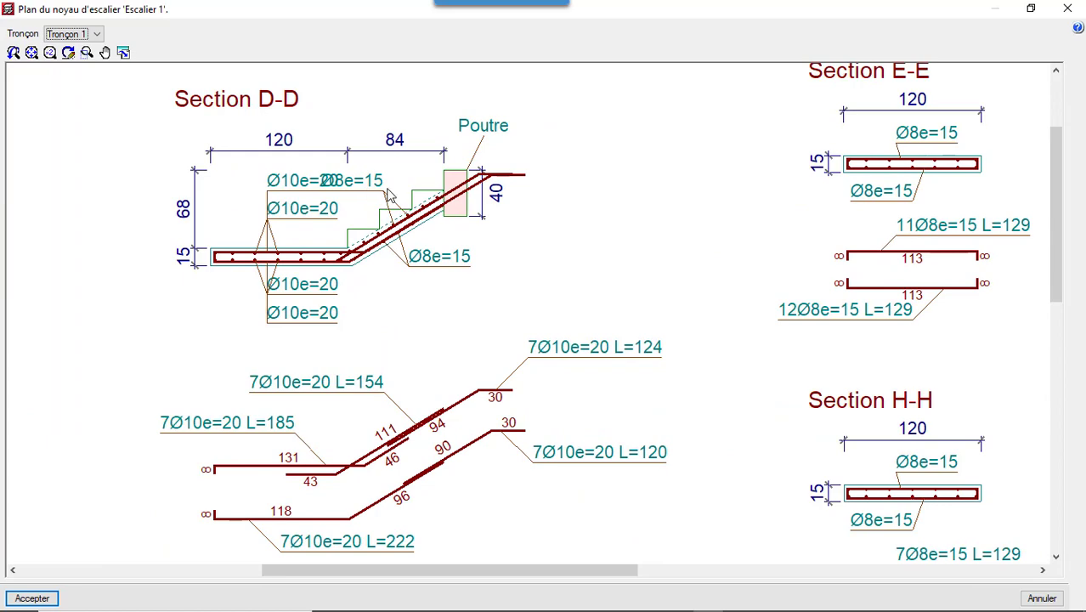
scroll(387, 195, "up", 2)
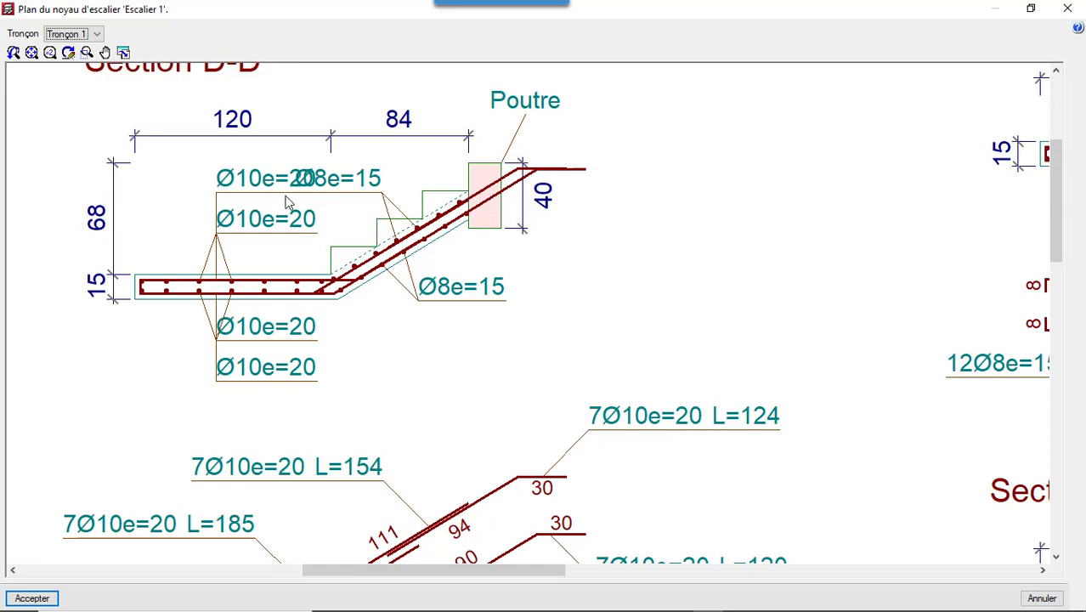
scroll(283, 196, "down", 2)
scroll(225, 174, "down", 2)
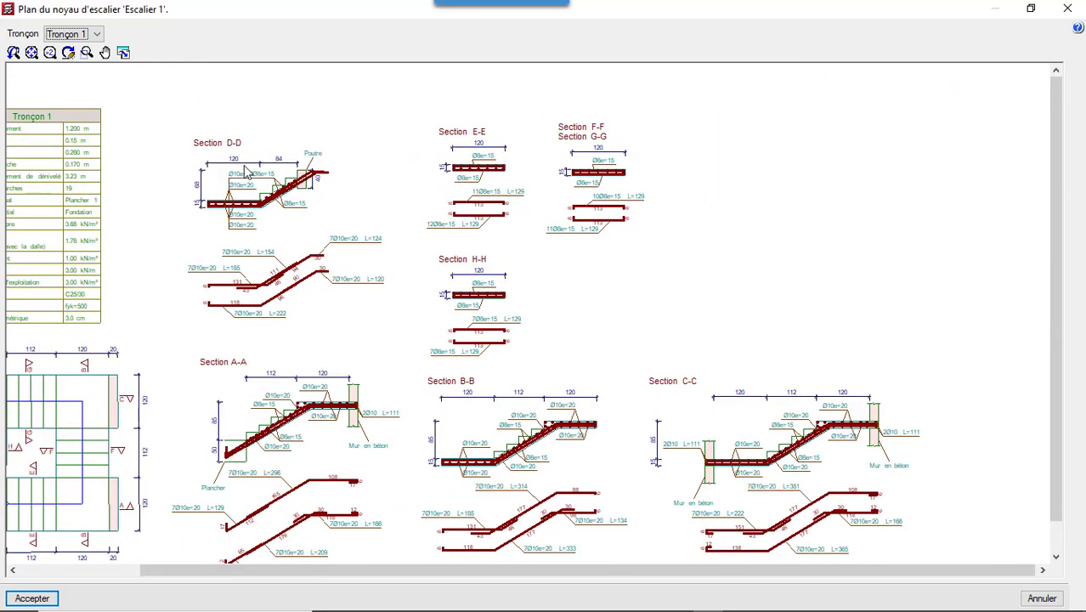
- Examine the transverse reinforcement in Sections E-E to H-H and the longitudinal reinforcement in Sections B-B and C-C
scroll(467, 166, "up", 1)
scroll(476, 162, "up", 2)
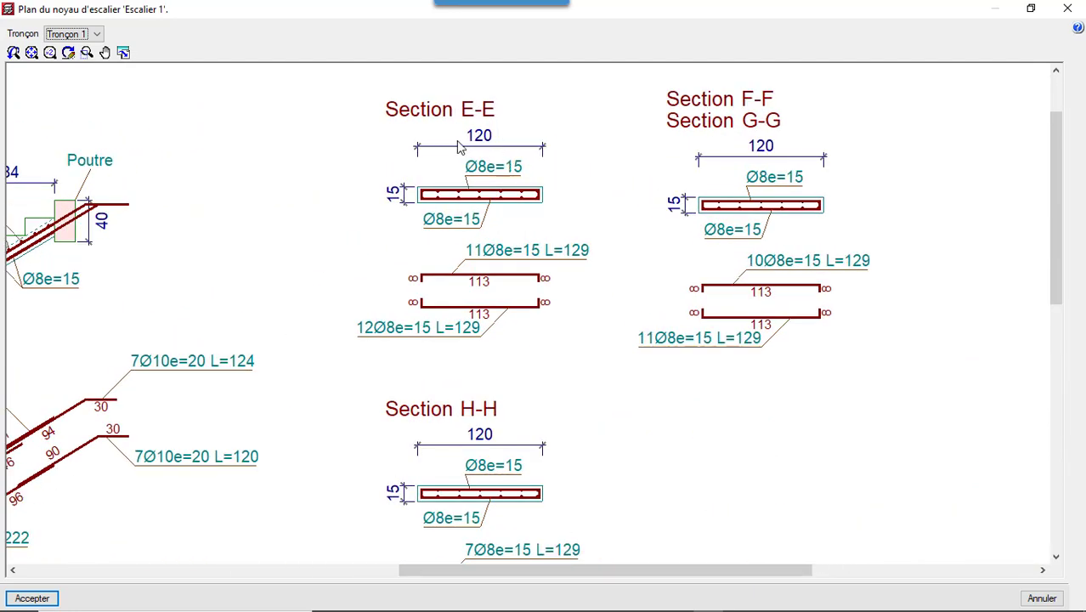
scroll(465, 149, "down", 3)
scroll(506, 311, "up", 3)
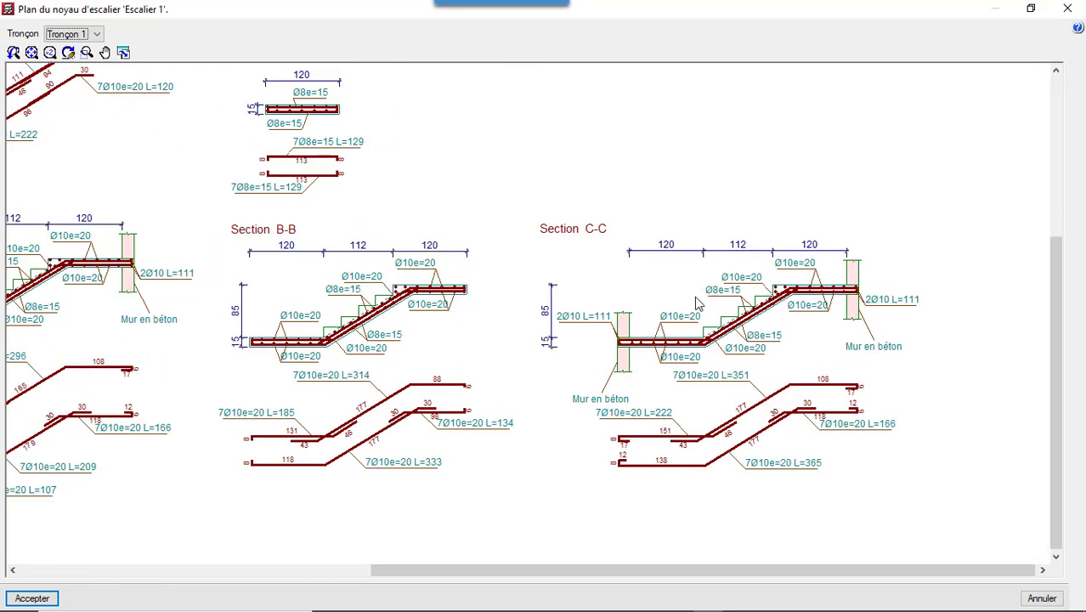
scroll(684, 323, "down", 2)
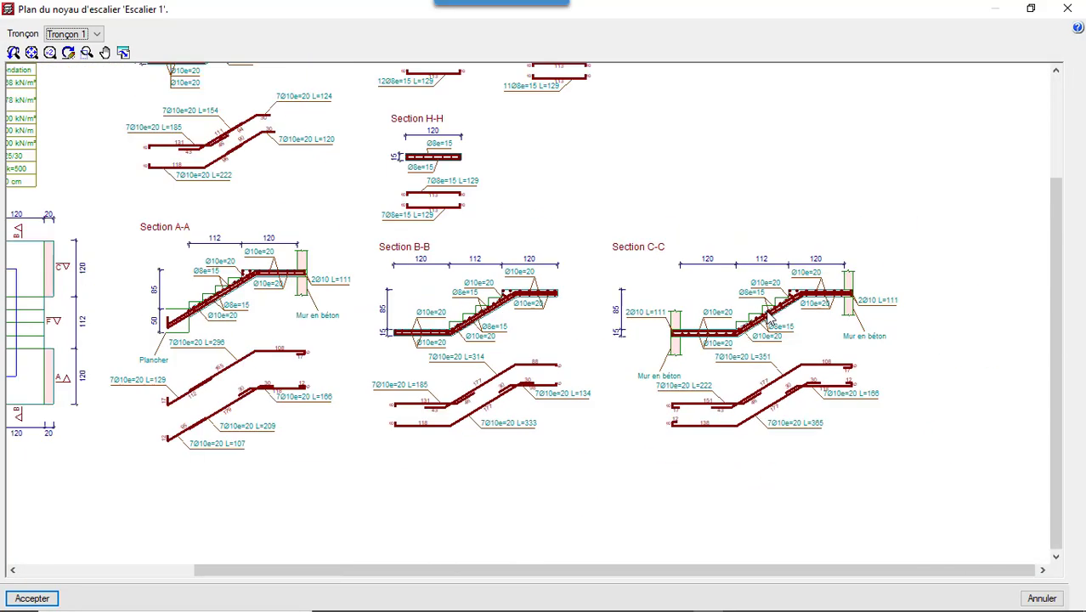
scroll(771, 318, "down", 2)
- Check the staircase plan view and the Tronçon 1 data table, and close the reinforcement plan
scroll(369, 283, "up", 2)
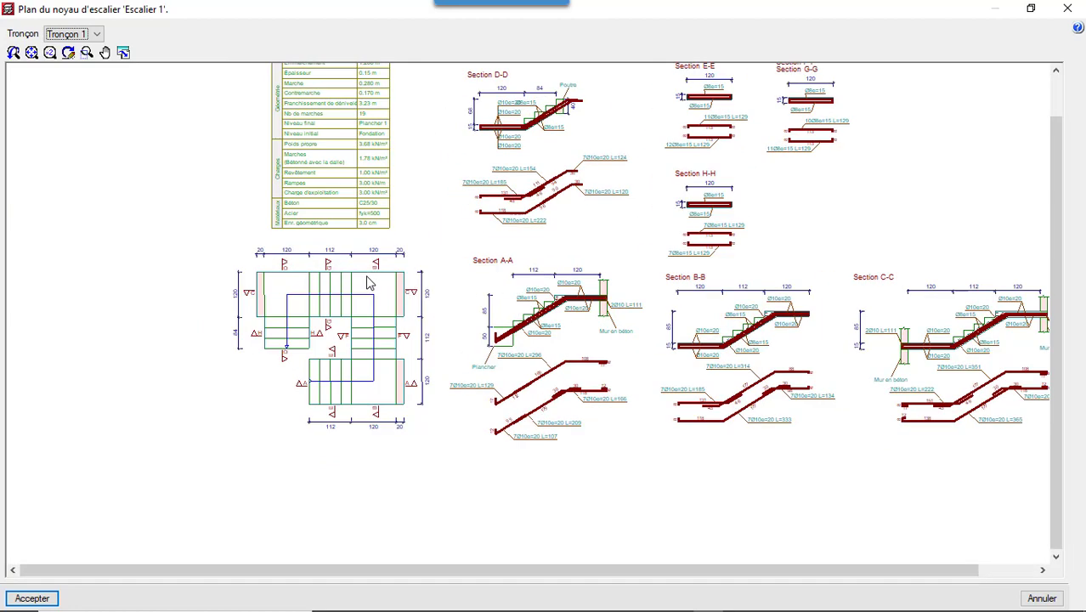
scroll(370, 283, "up", 1)
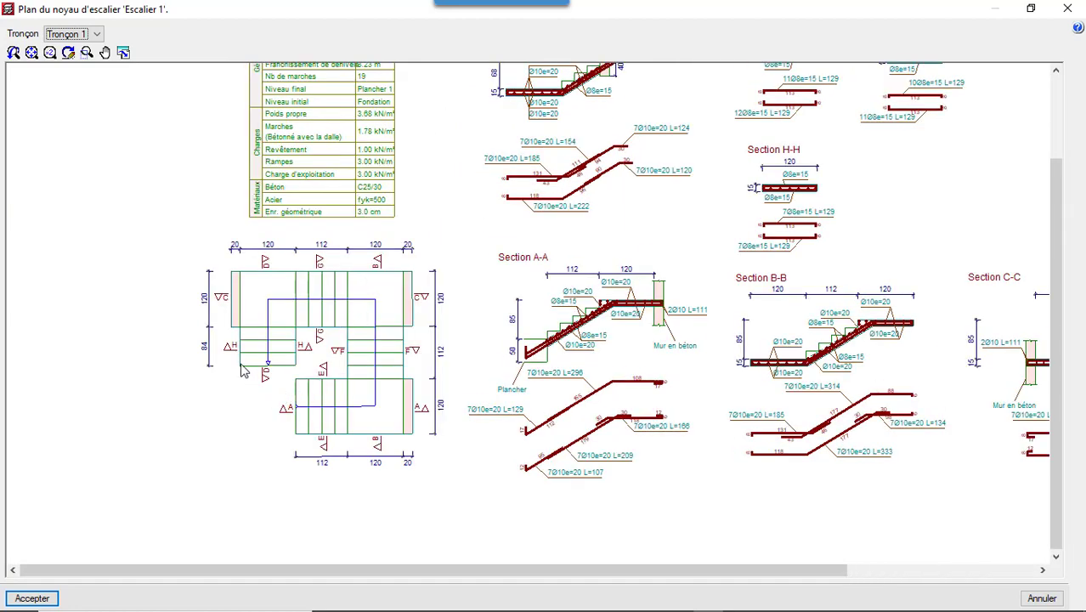
scroll(320, 130, "down", 2)
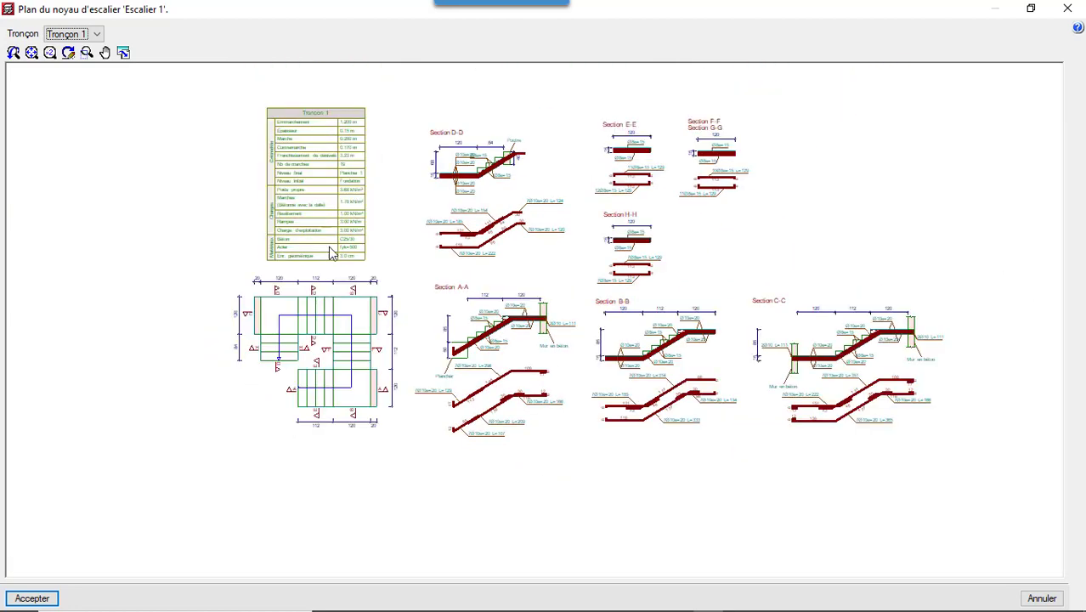
scroll(320, 131, "up", 2)
scroll(317, 130, "up", 1)
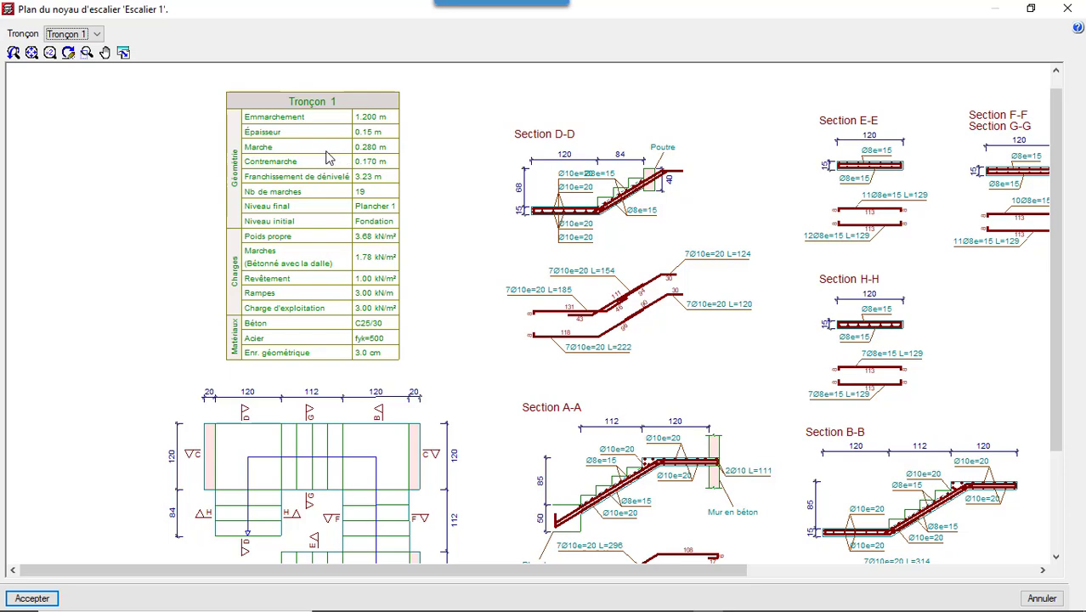
scroll(247, 164, "down", 3)
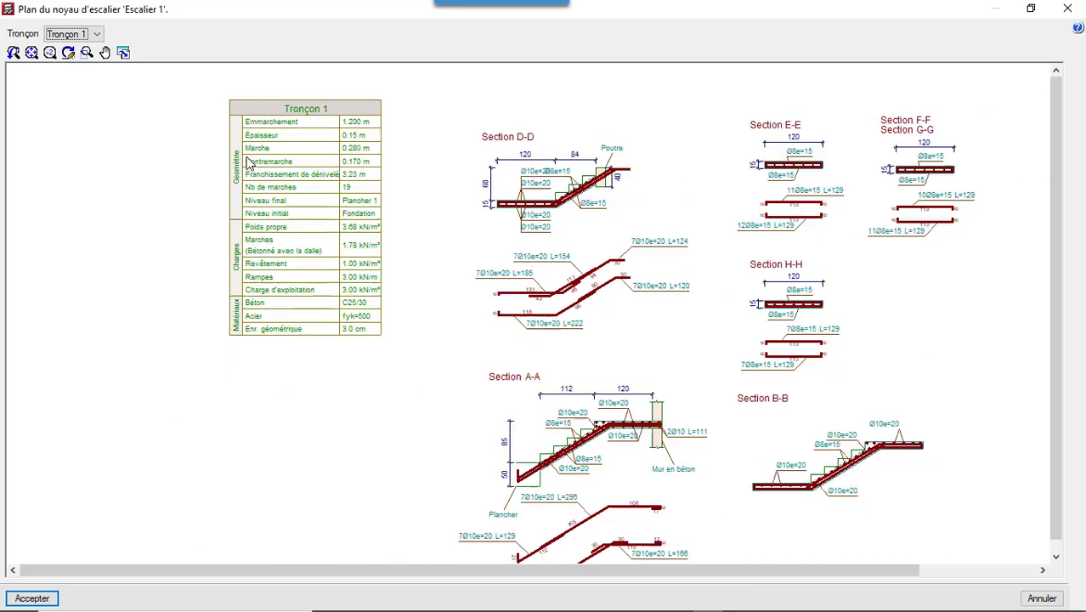
left_click(1068, 8)
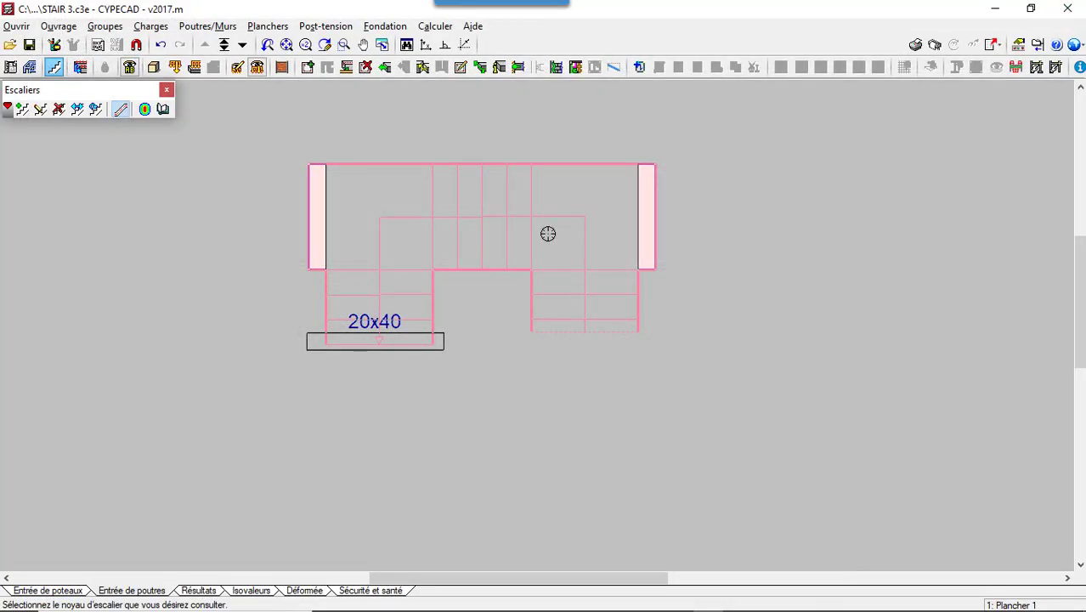
- Generate the Escaliers report with the Données générales, Noyaux d'escalier and Efforts chapters included
scroll(403, 173, "up", 2)
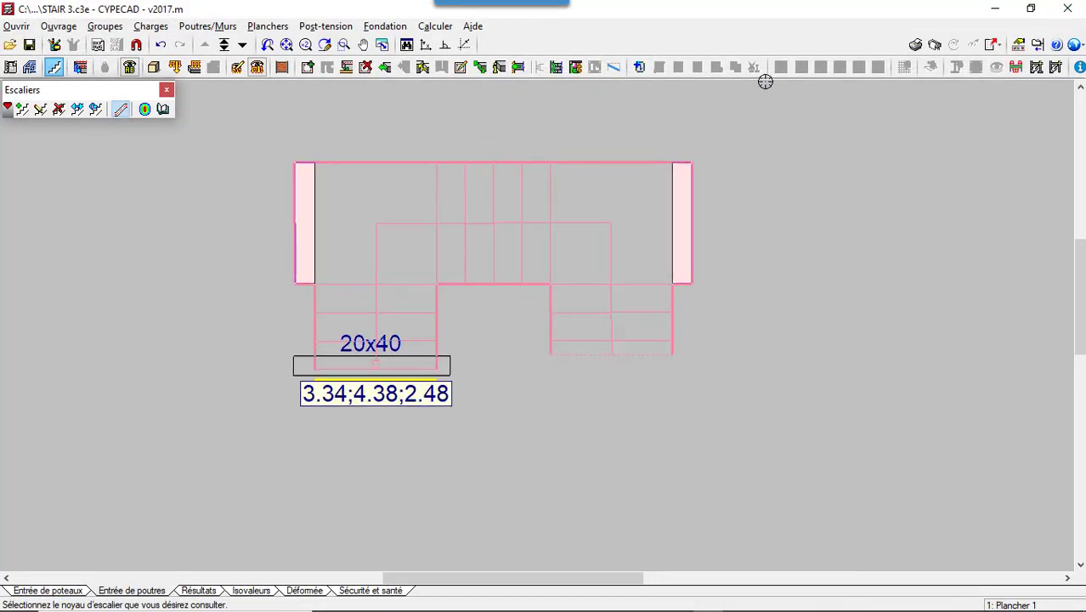
left_click(916, 45)
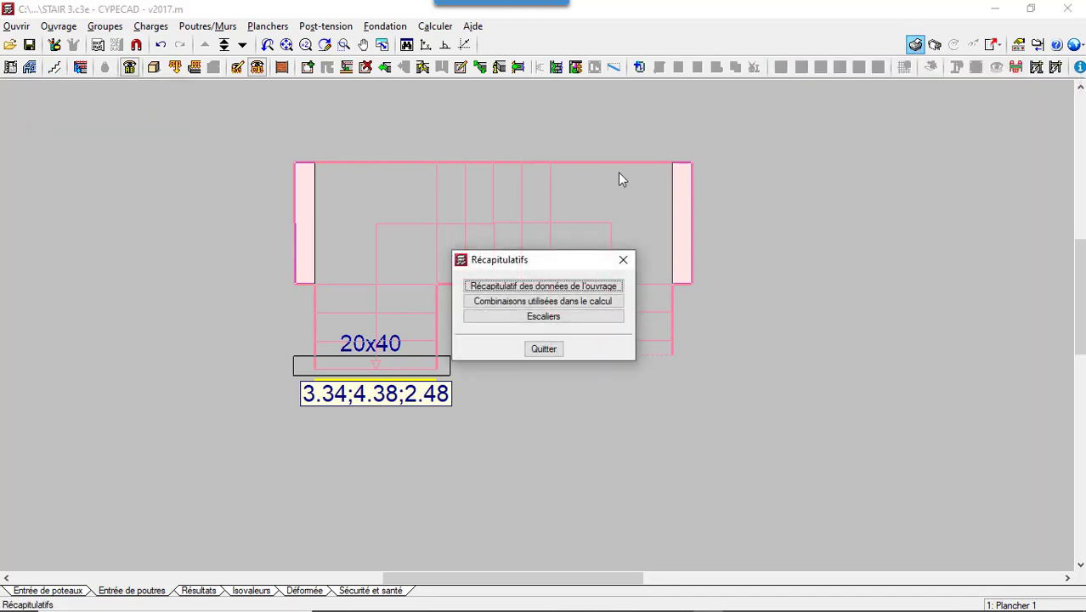
left_click(543, 316)
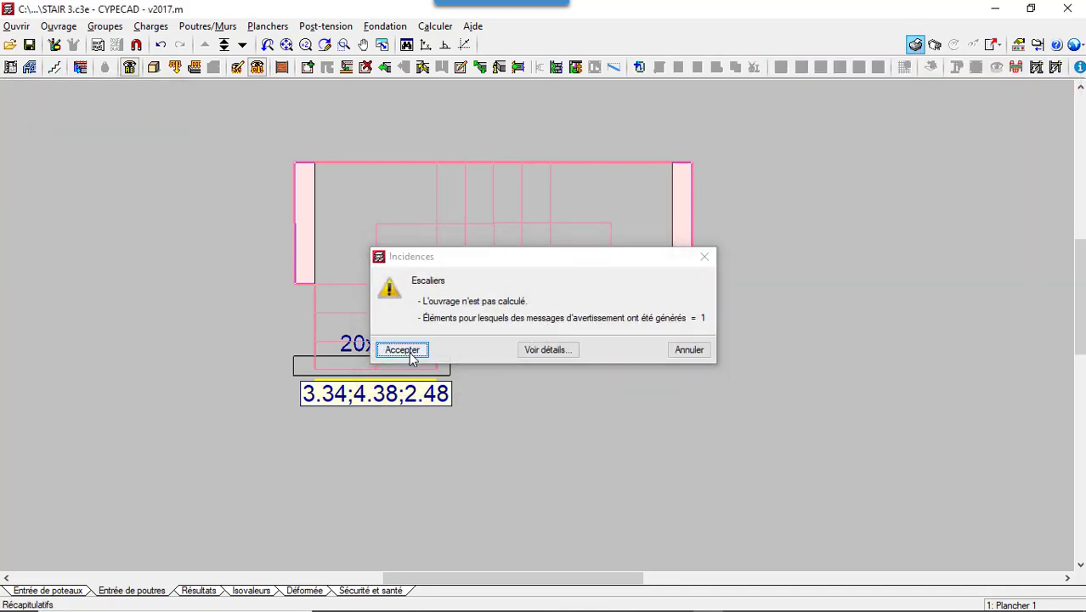
left_click(409, 352)
left_click(509, 317)
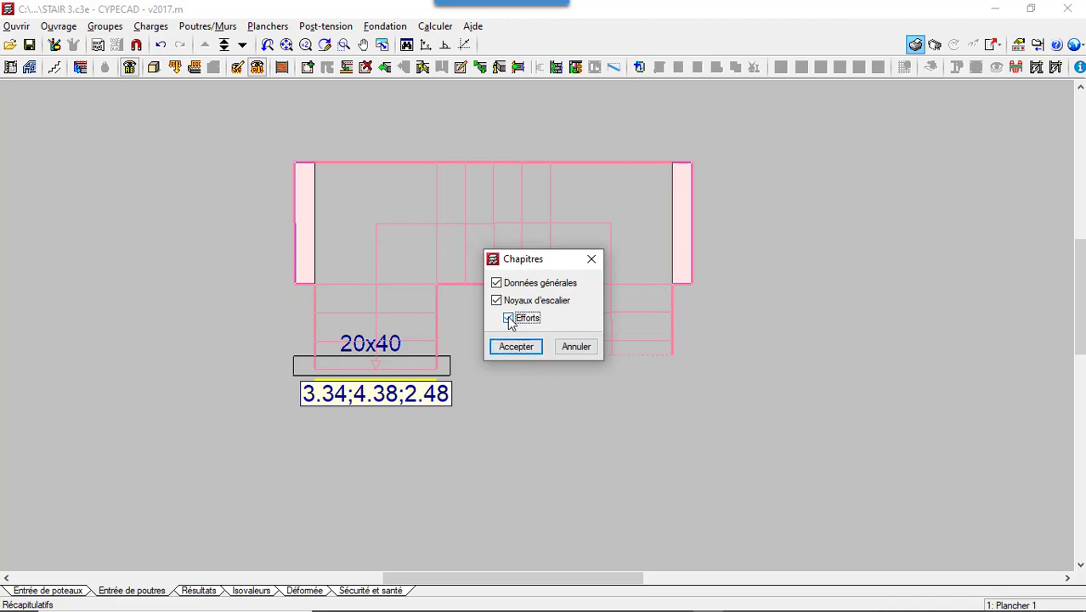
left_click(510, 348)
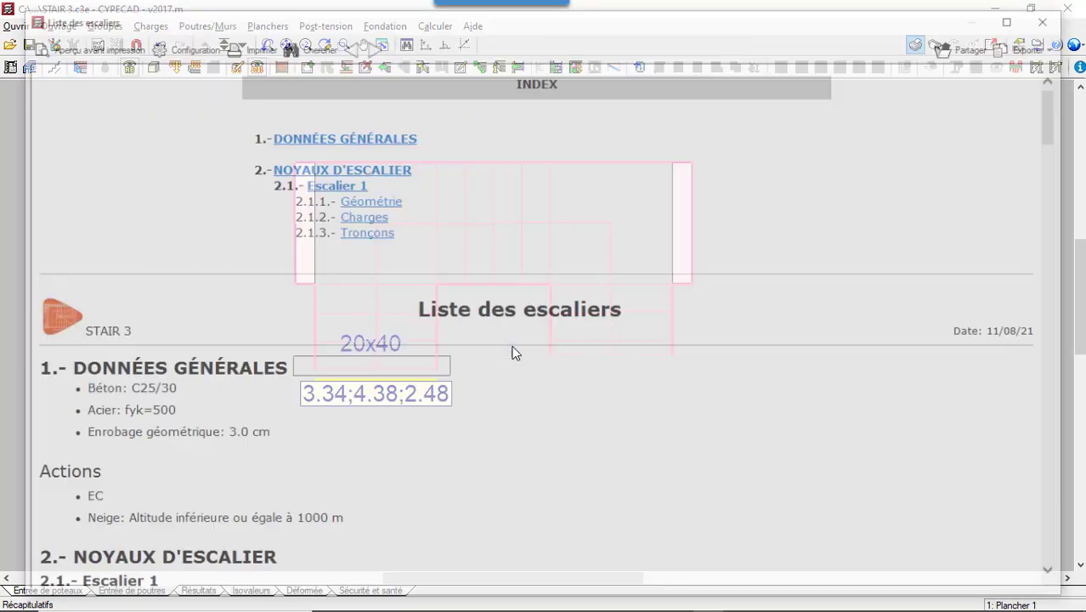
- Review the stair report from the geometry and loads through reinforcement, reactions and quantities to the forces for Section D-D
scroll(356, 176, "down", 10)
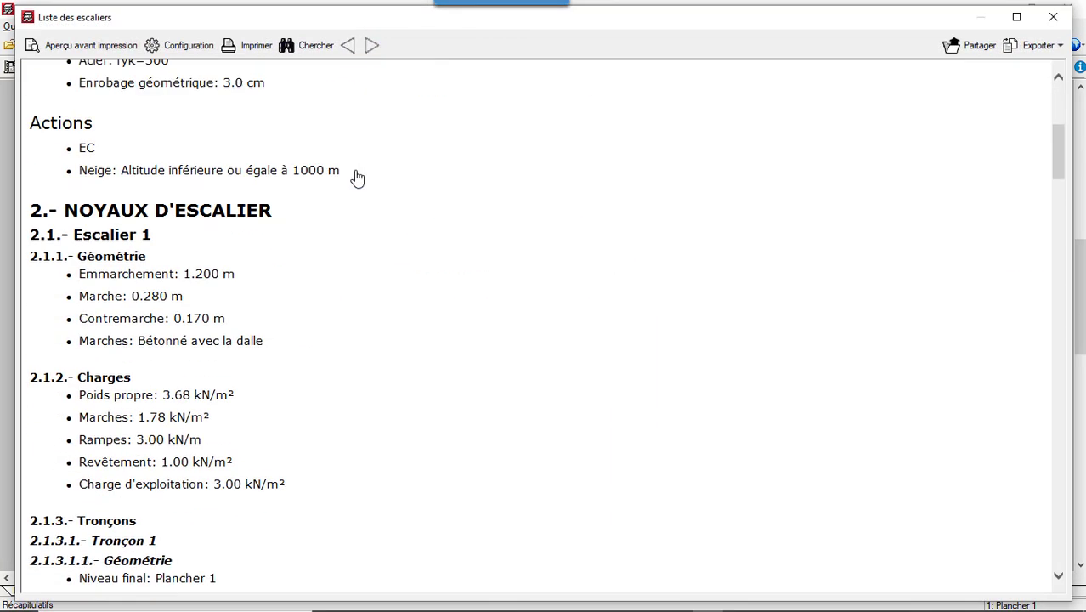
scroll(357, 177, "down", 8)
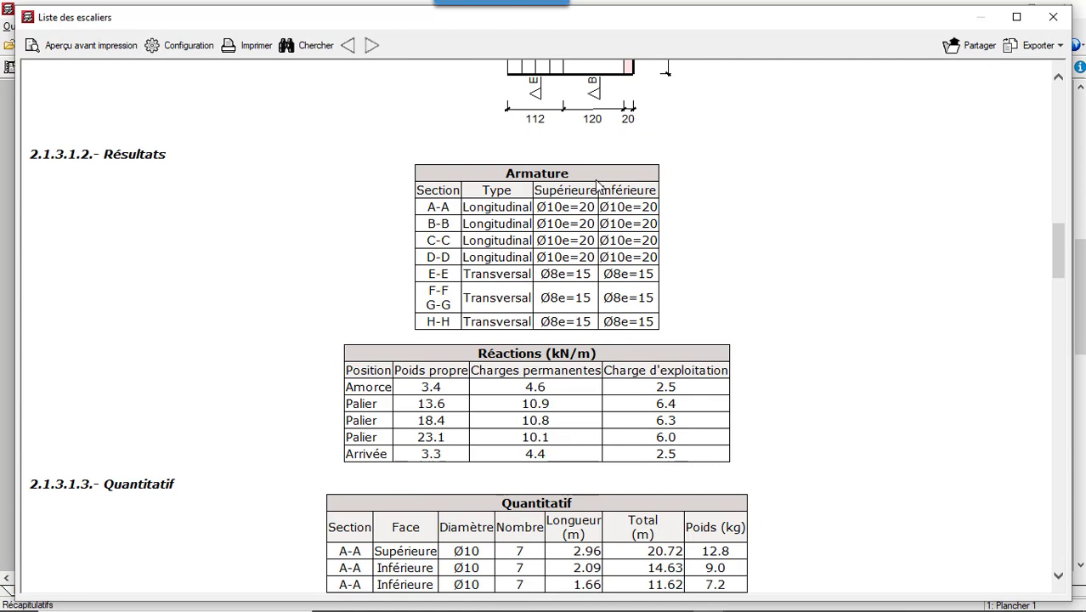
scroll(598, 185, "down", 3)
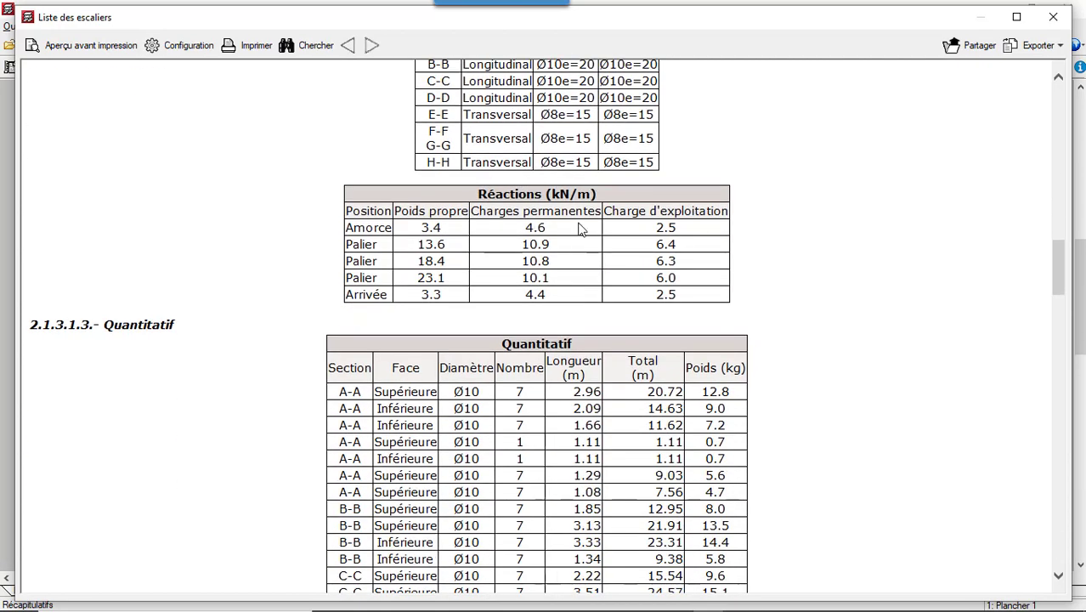
scroll(436, 242, "down", 4)
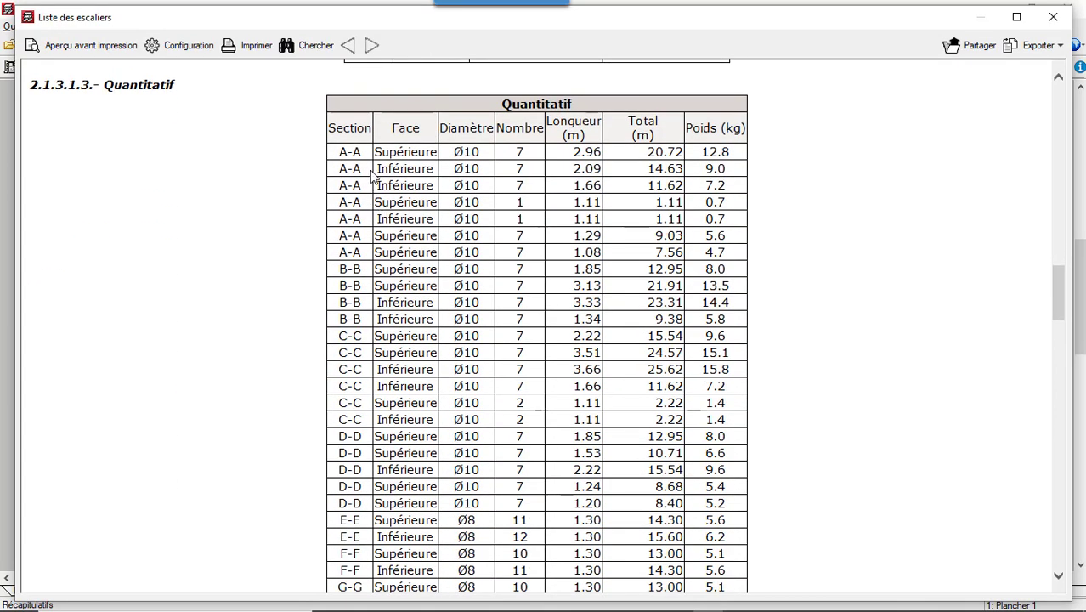
scroll(455, 149, "down", 8)
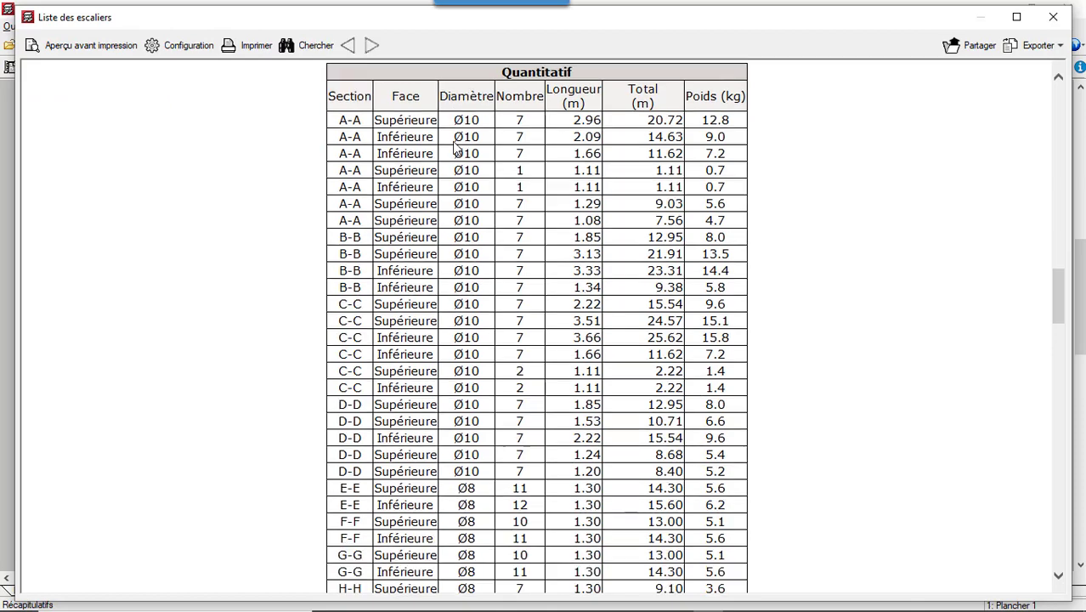
scroll(352, 195, "down", 3)
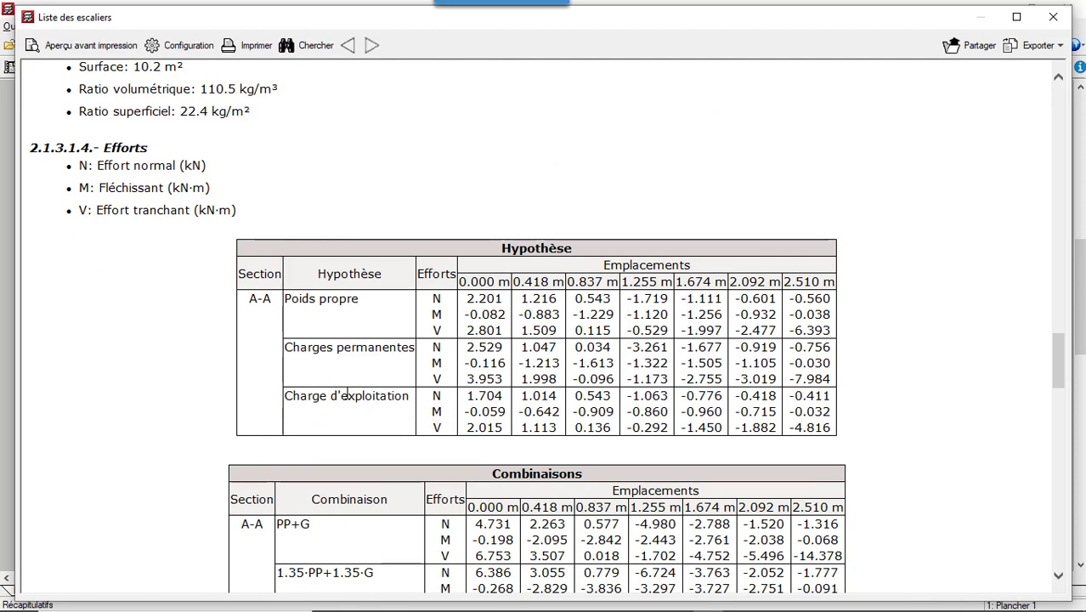
scroll(379, 276, "down", 3)
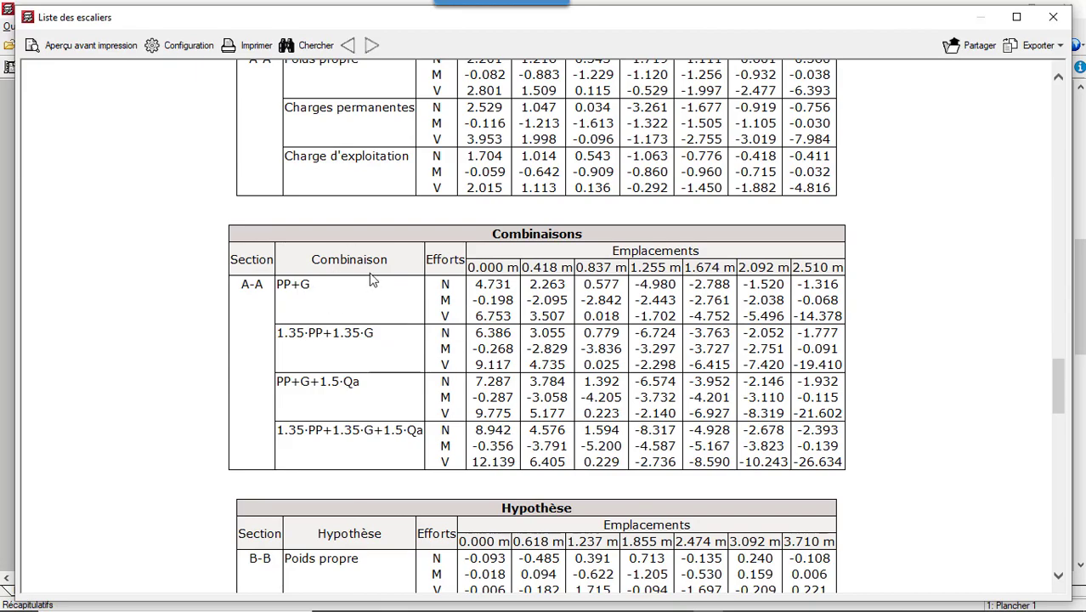
scroll(369, 281, "down", 1)
scroll(369, 280, "down", 15)
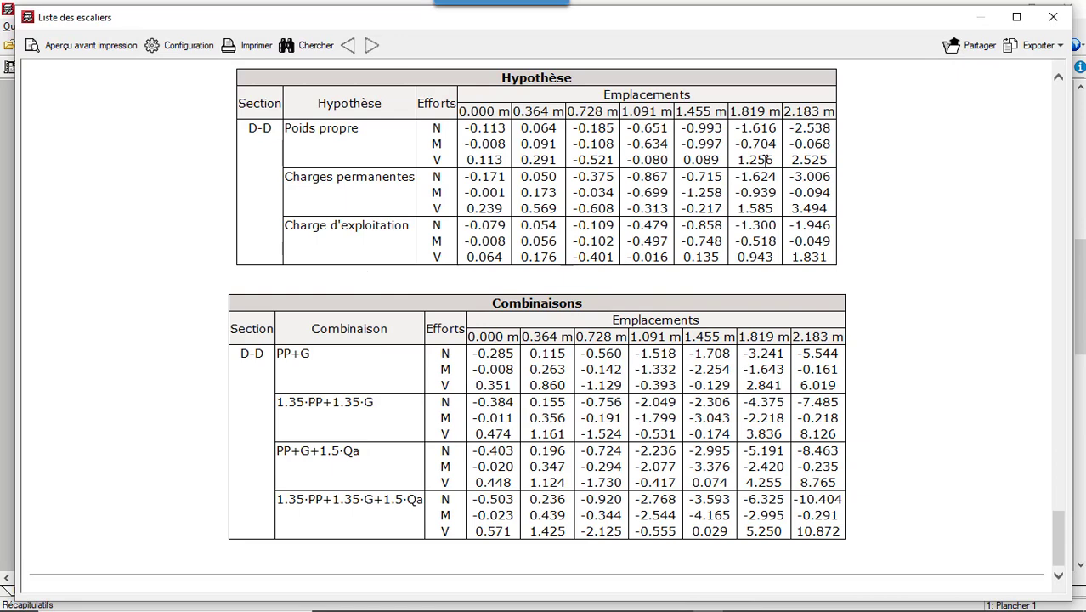
- Export the stair report to PDF as Liste des escaliers.pdf in the CYPECAD projects folder, overwriting the existing file
left_click(1064, 46)
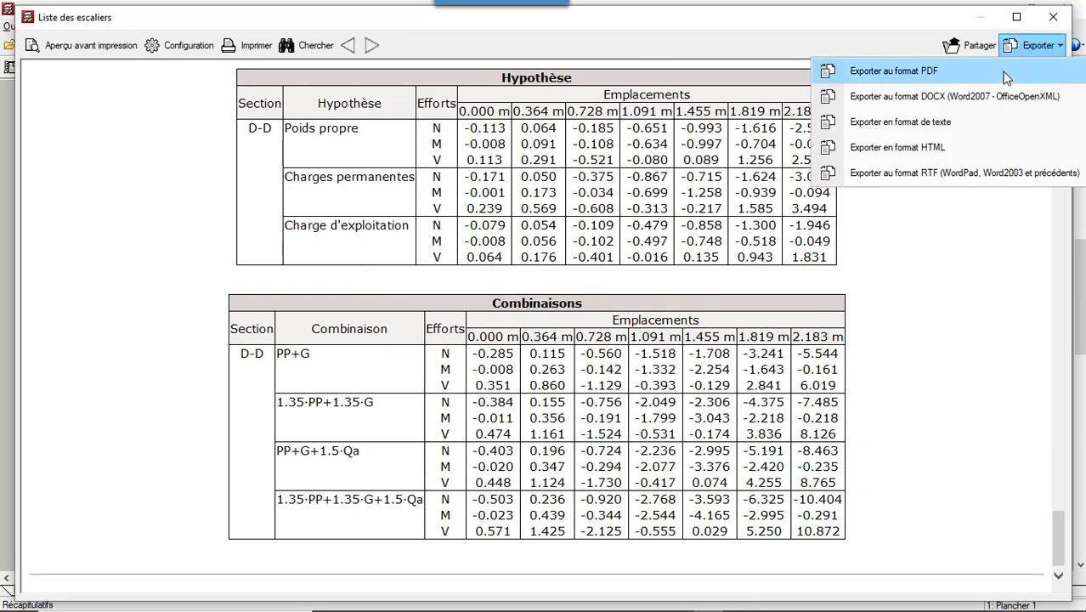
left_click(893, 71)
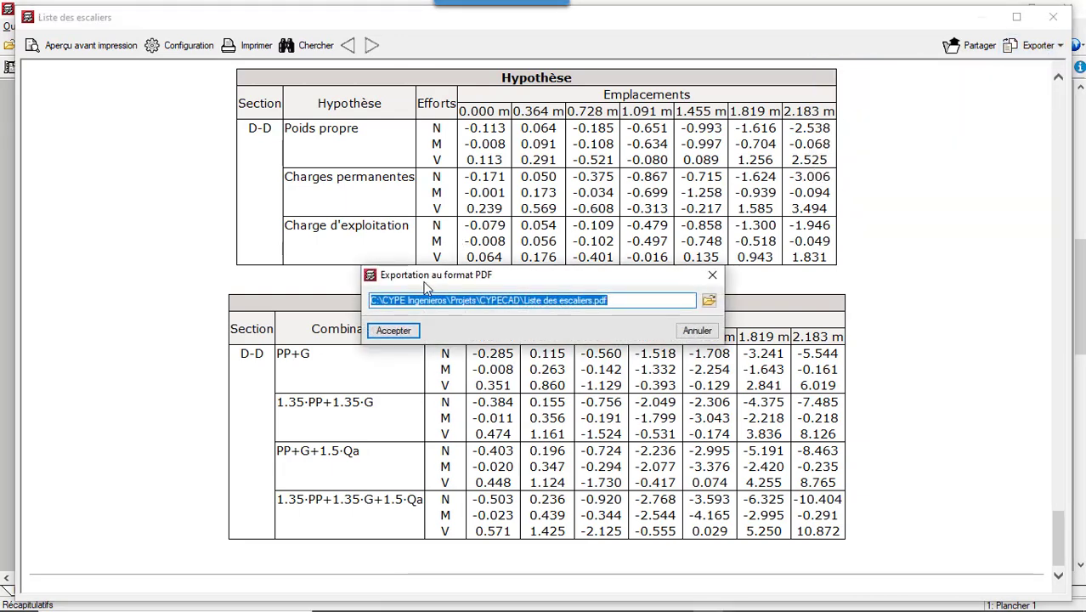
left_click(395, 332)
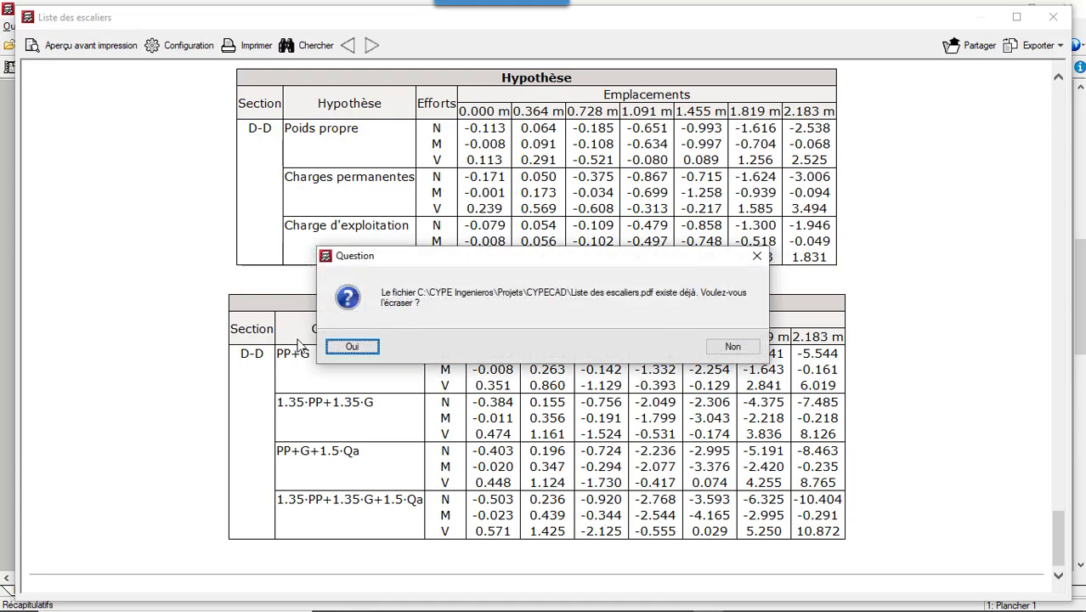
left_click(352, 346)
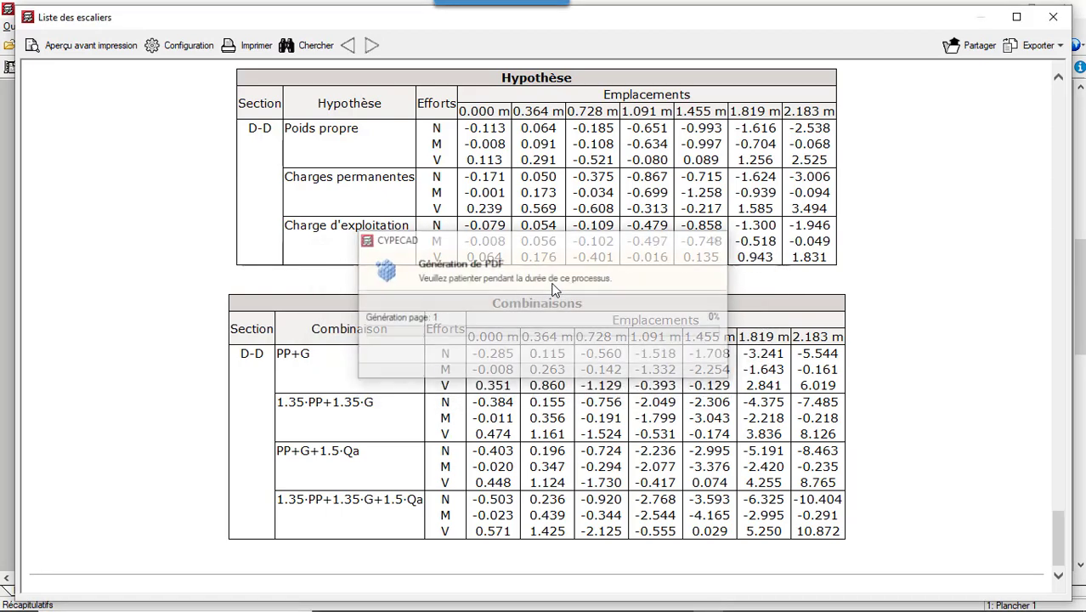
left_click(468, 341)
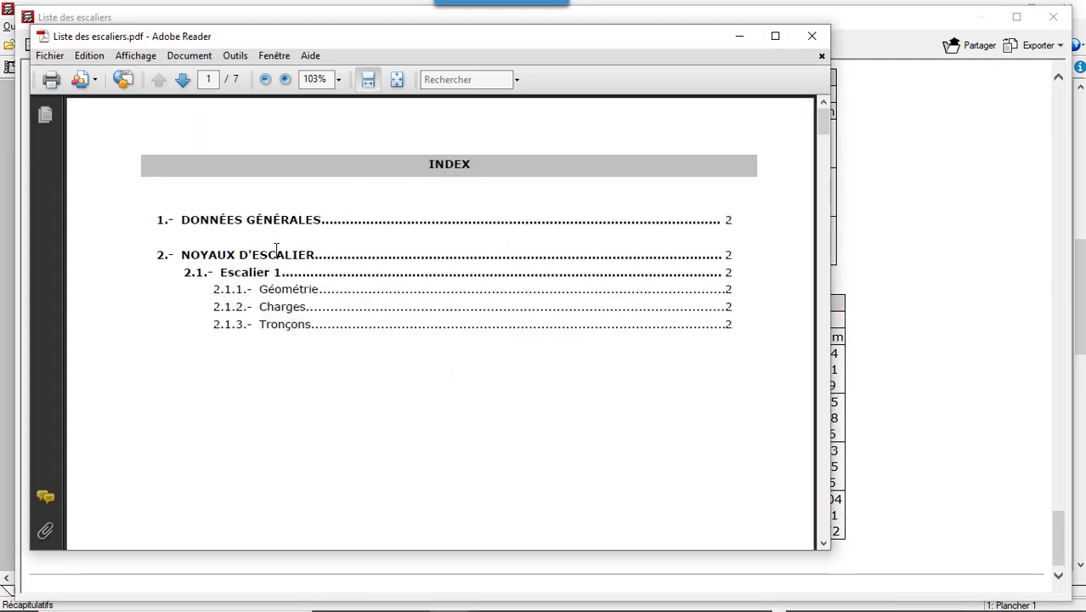
- Review the exported Liste des escaliers.pdf from the index through the general data, staircase plan and quantities to the section force tables
scroll(366, 201, "down", 15)
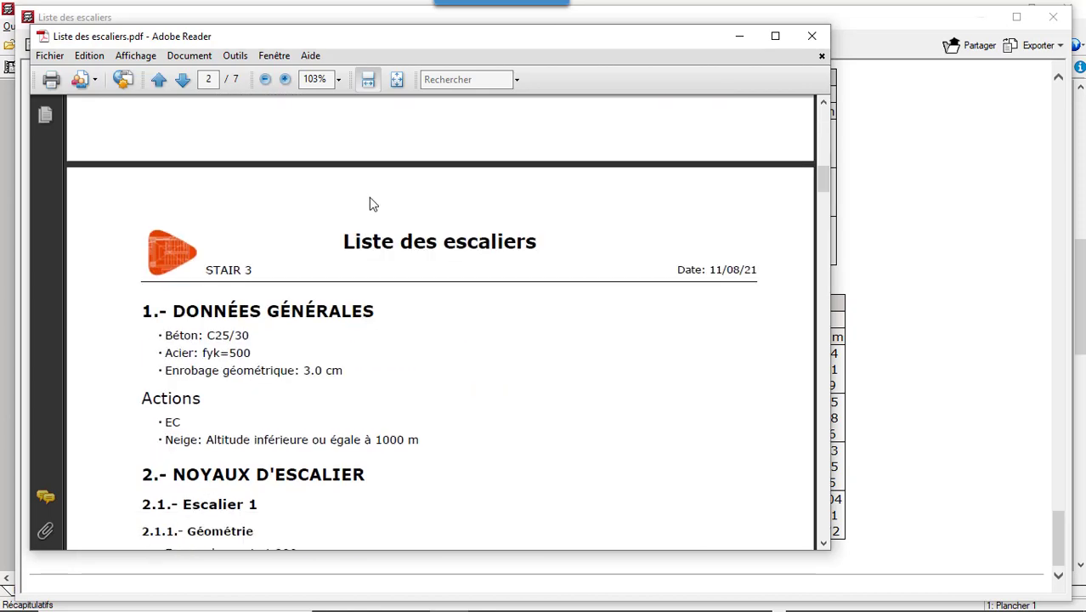
scroll(372, 200, "down", 10)
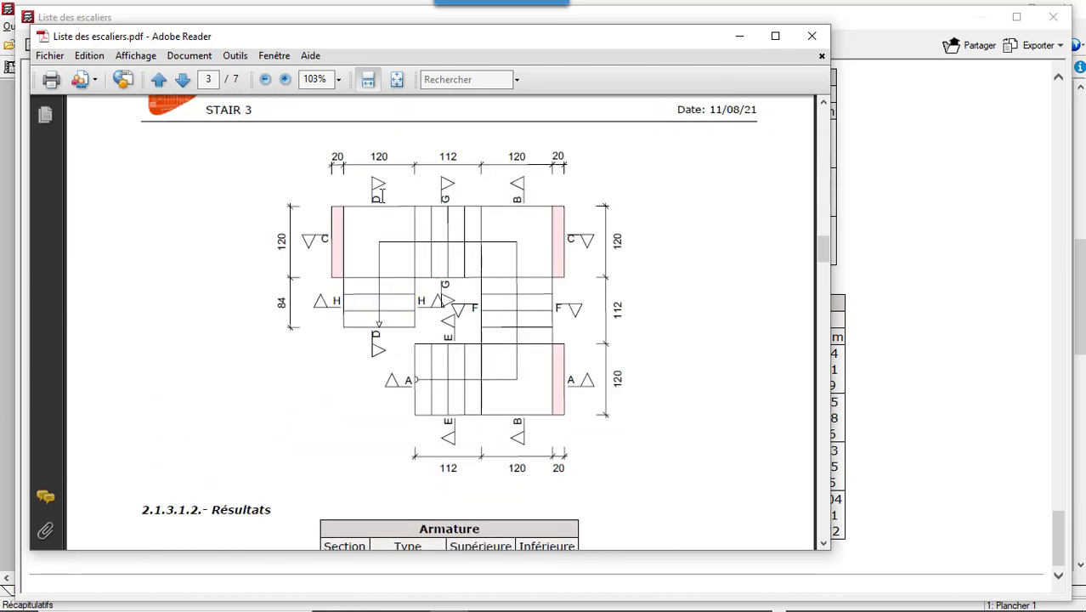
scroll(381, 195, "down", 20)
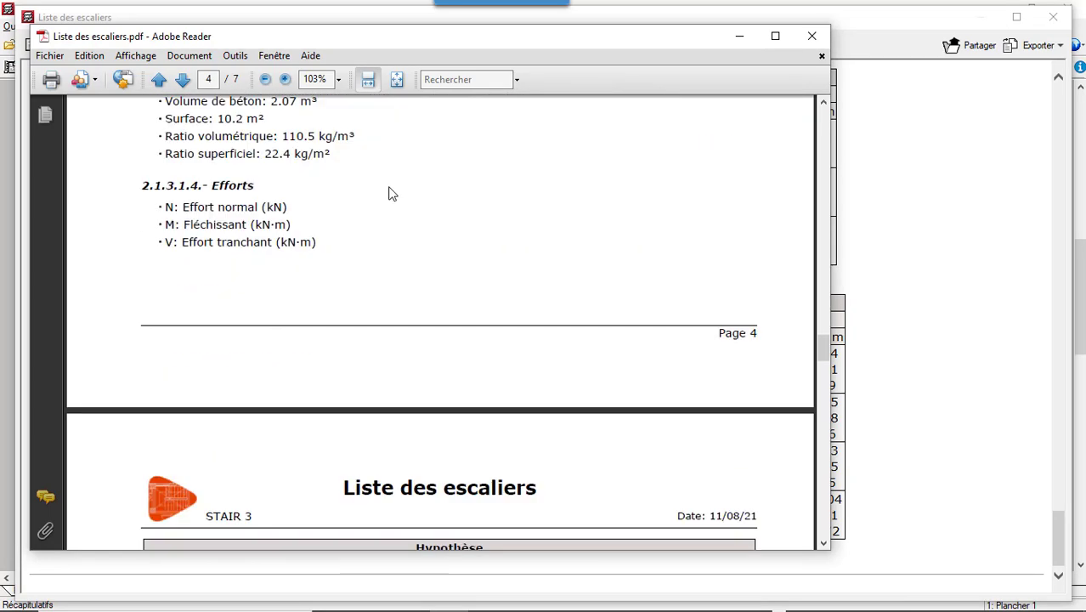
scroll(391, 194, "down", 20)
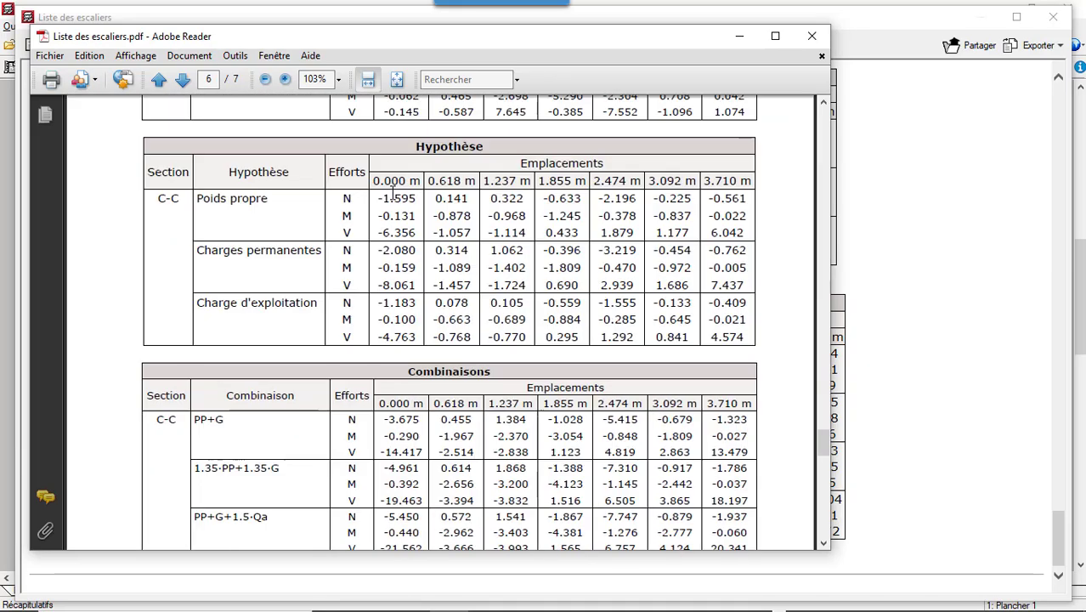
scroll(392, 193, "down", 10)
- Close the exported PDF, the stair report and the Récapitulatifs dialog to return to the floor plan
left_click(811, 35)
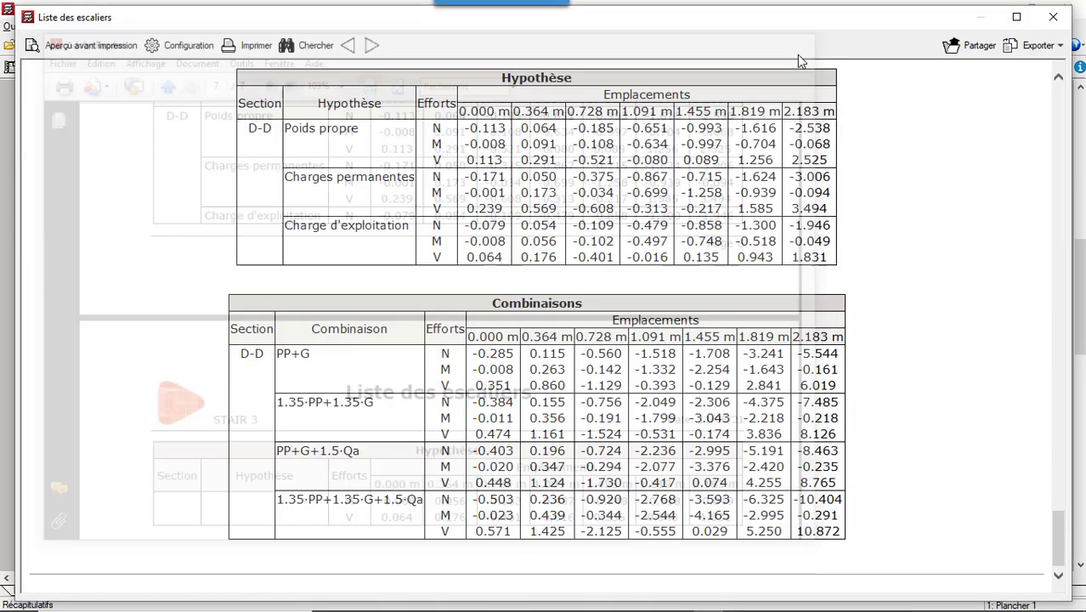
left_click(1055, 17)
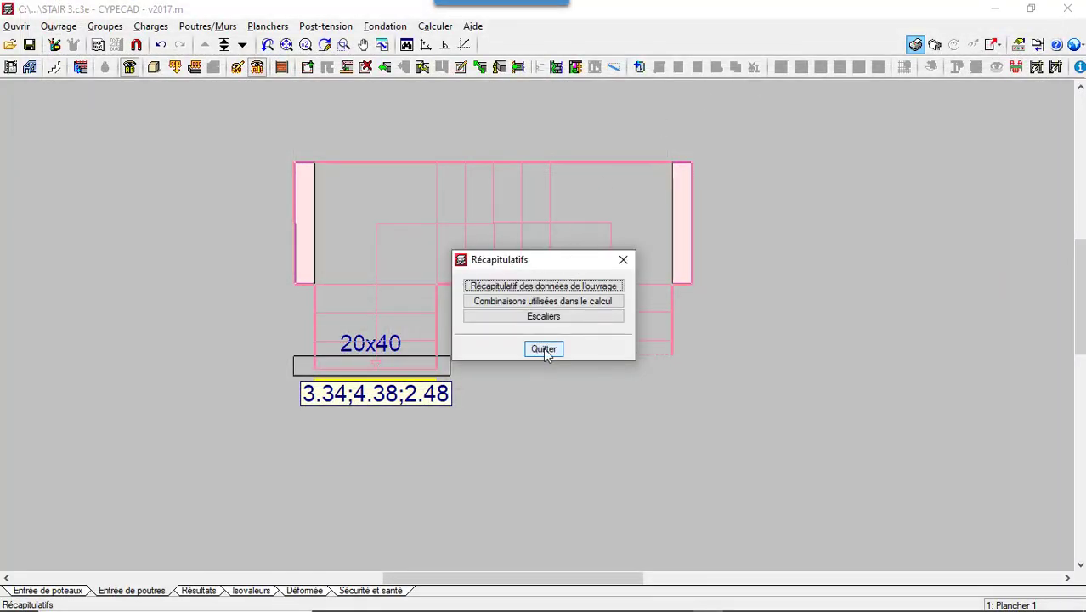
left_click(543, 349)
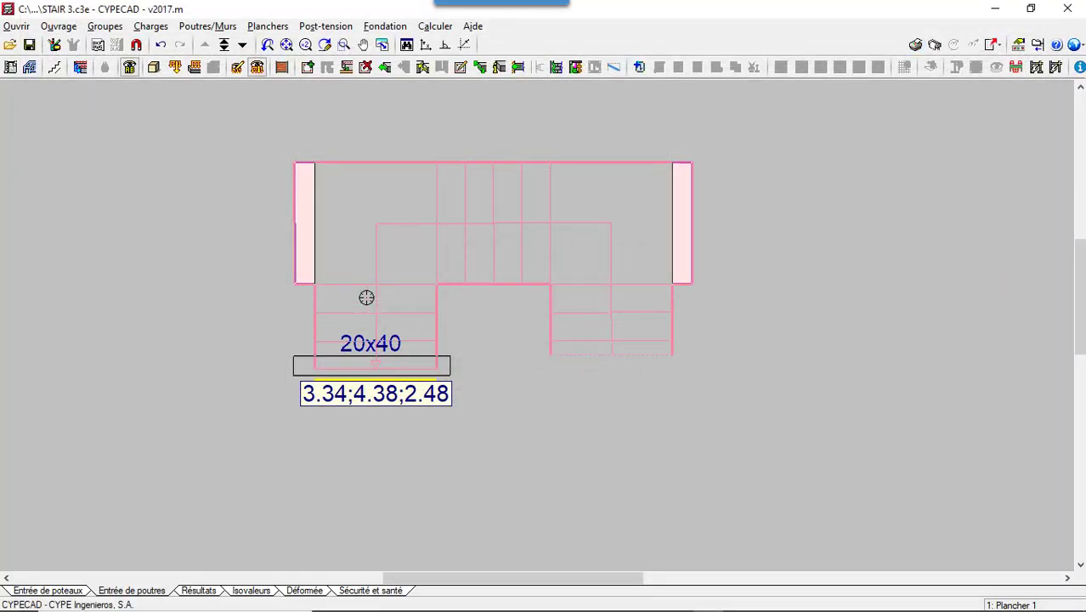
scroll(366, 296, "up", 2)
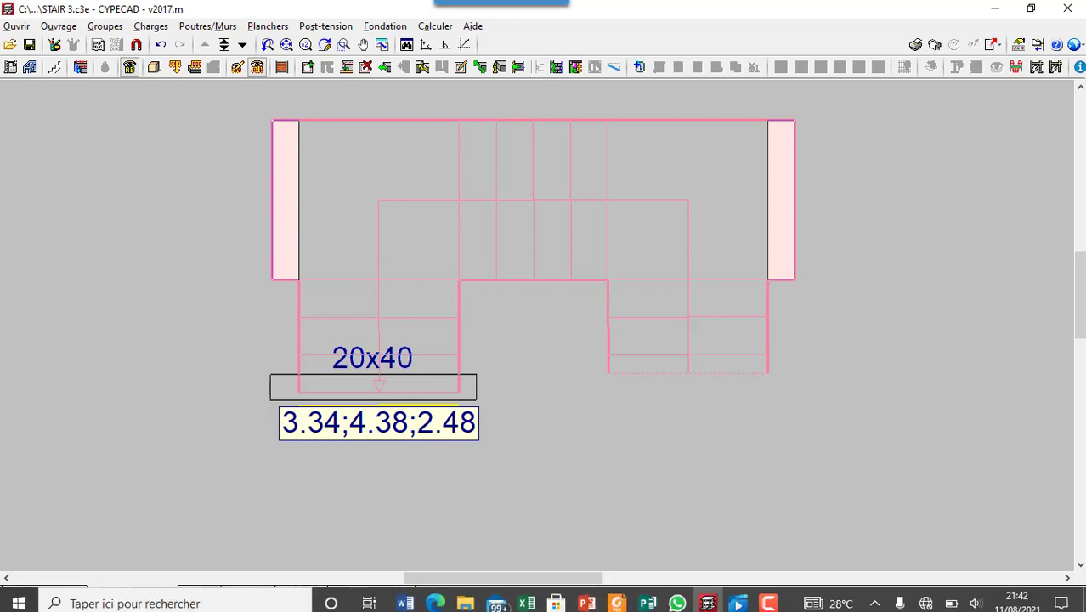
left_click(777, 600)
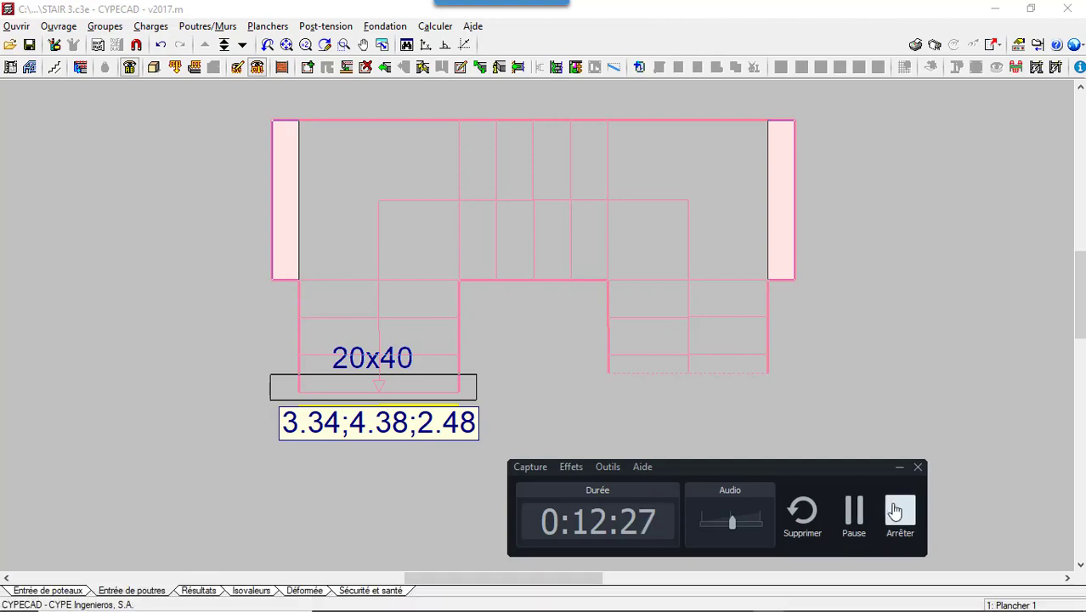